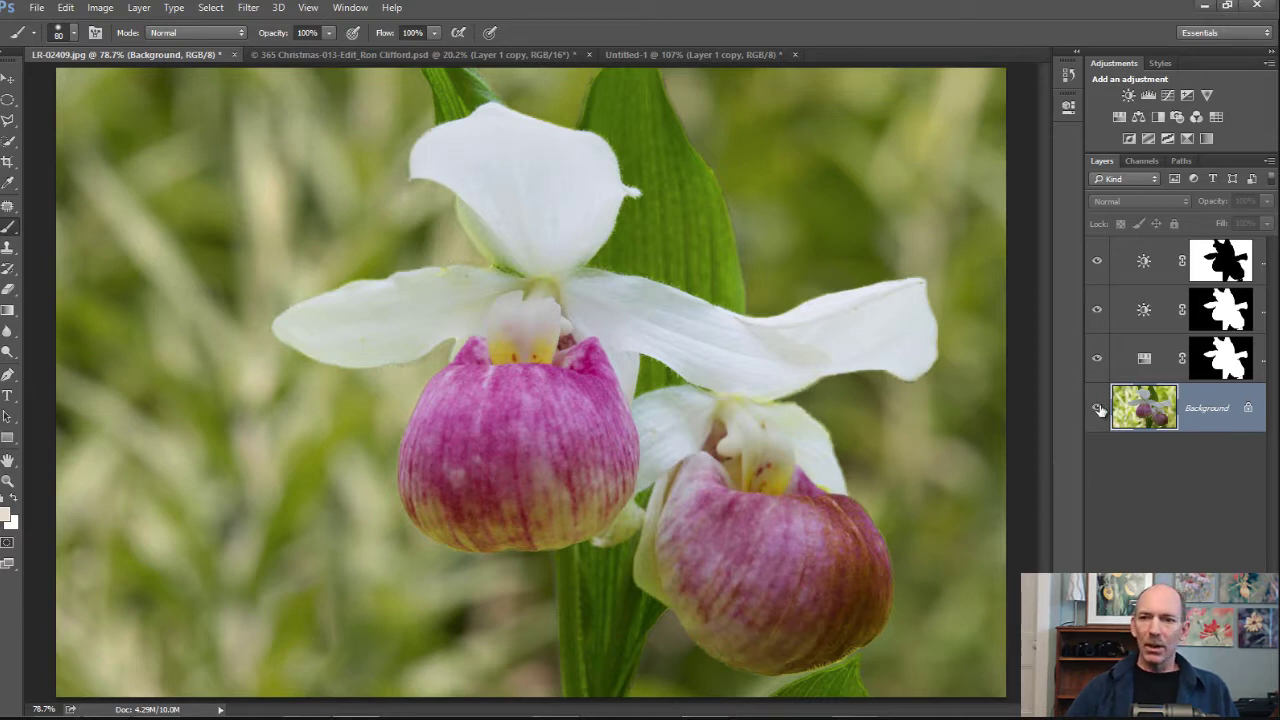
Step: Hide the orchid's three adjustment layers and switch to the 365 Christmas angel document
left_click(1097, 410, "alt")
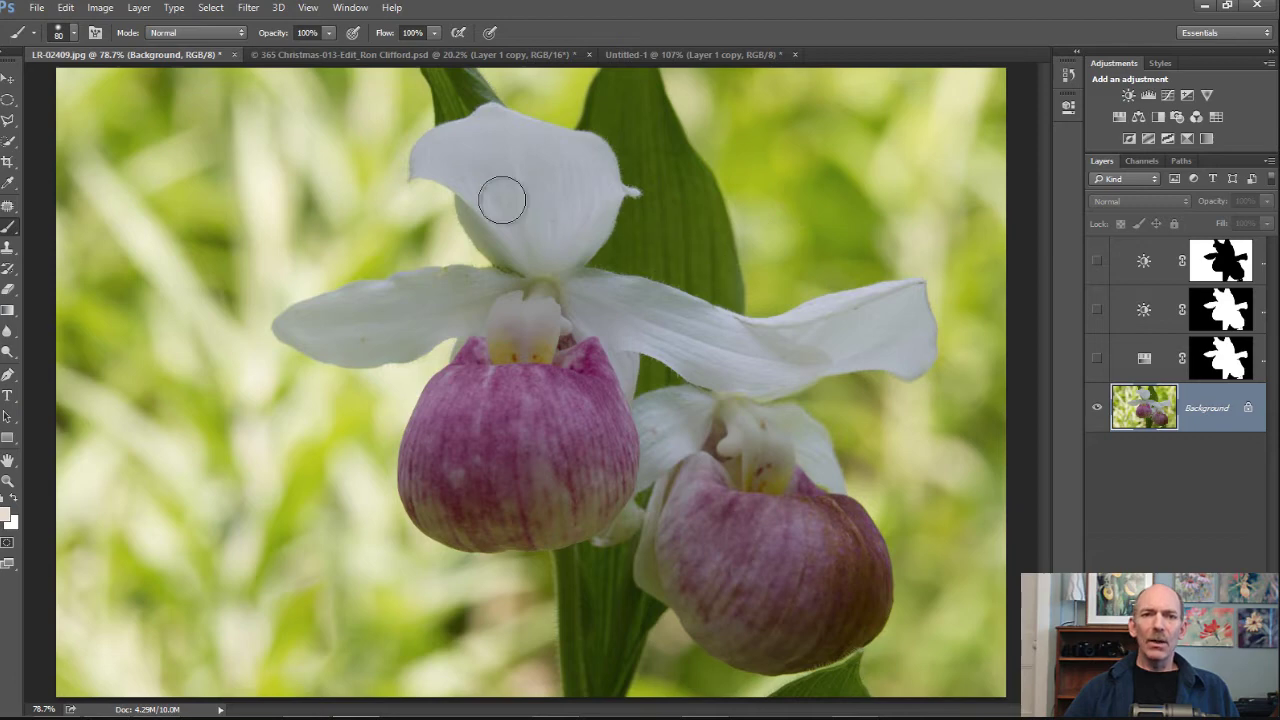
left_click(375, 57)
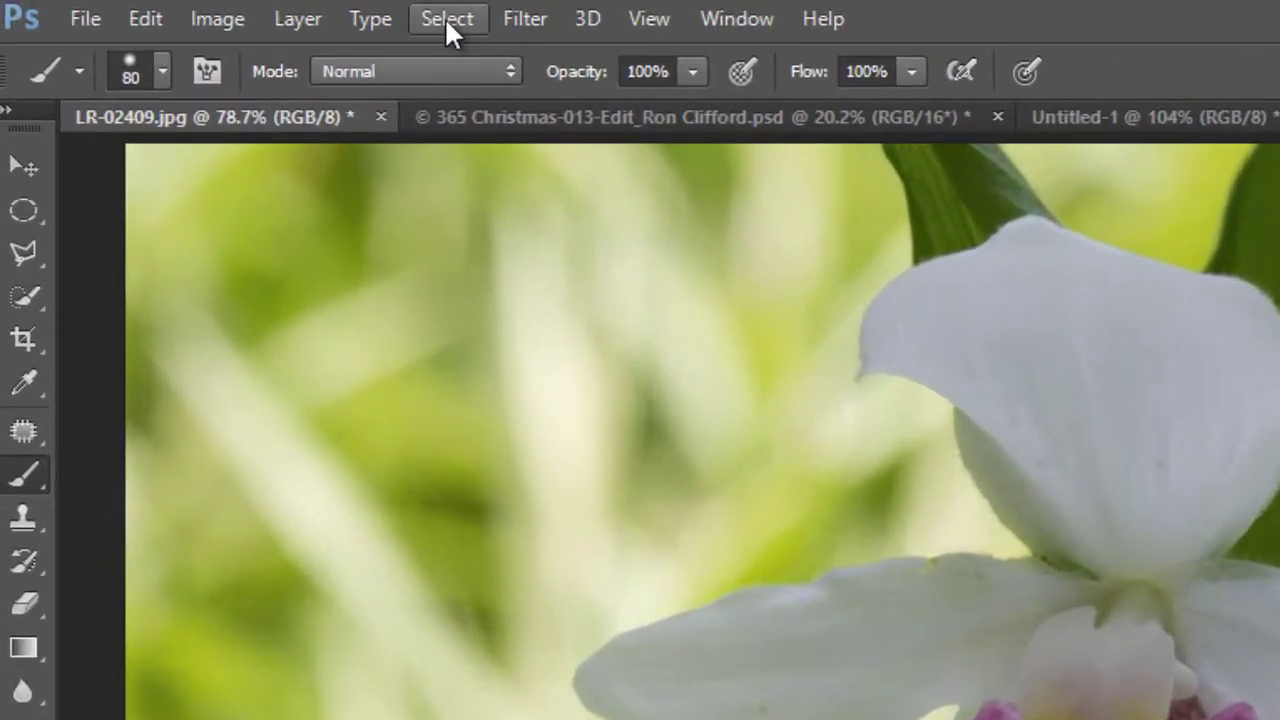
Step: Start a Select > Focus Area selection on the orchid and move the dialog off the flowers
left_click(447, 25)
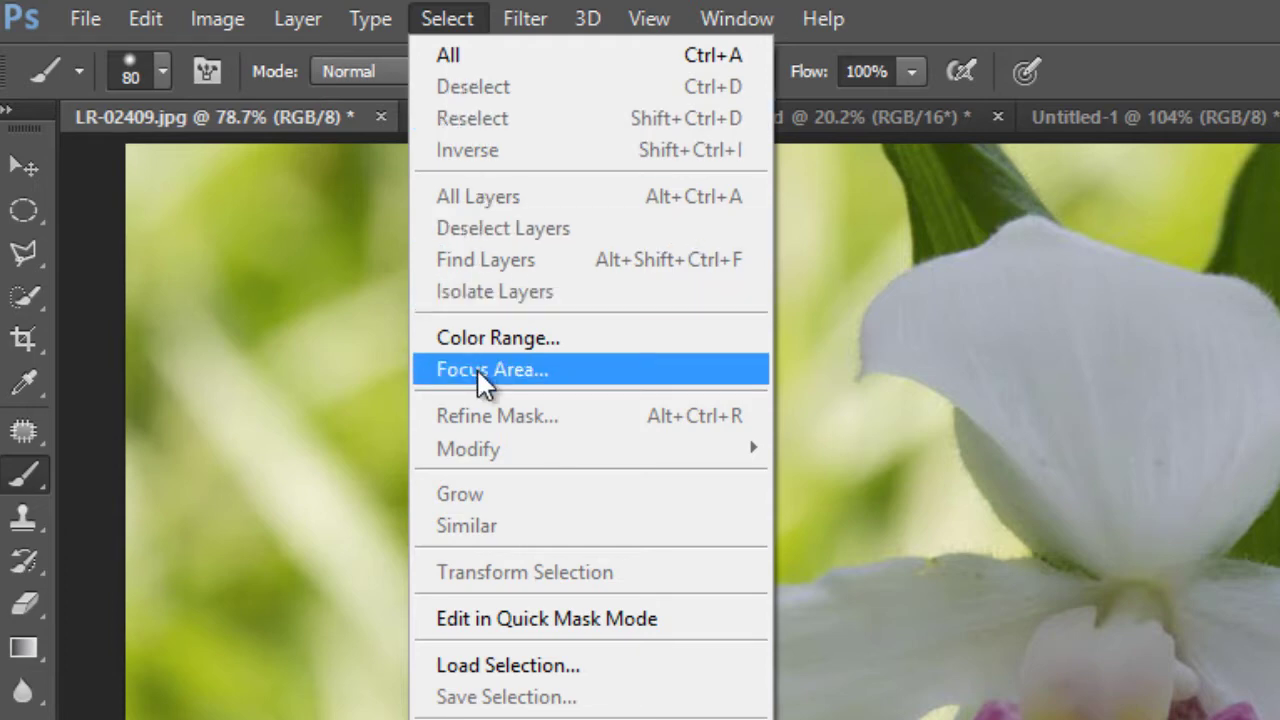
left_click(478, 370)
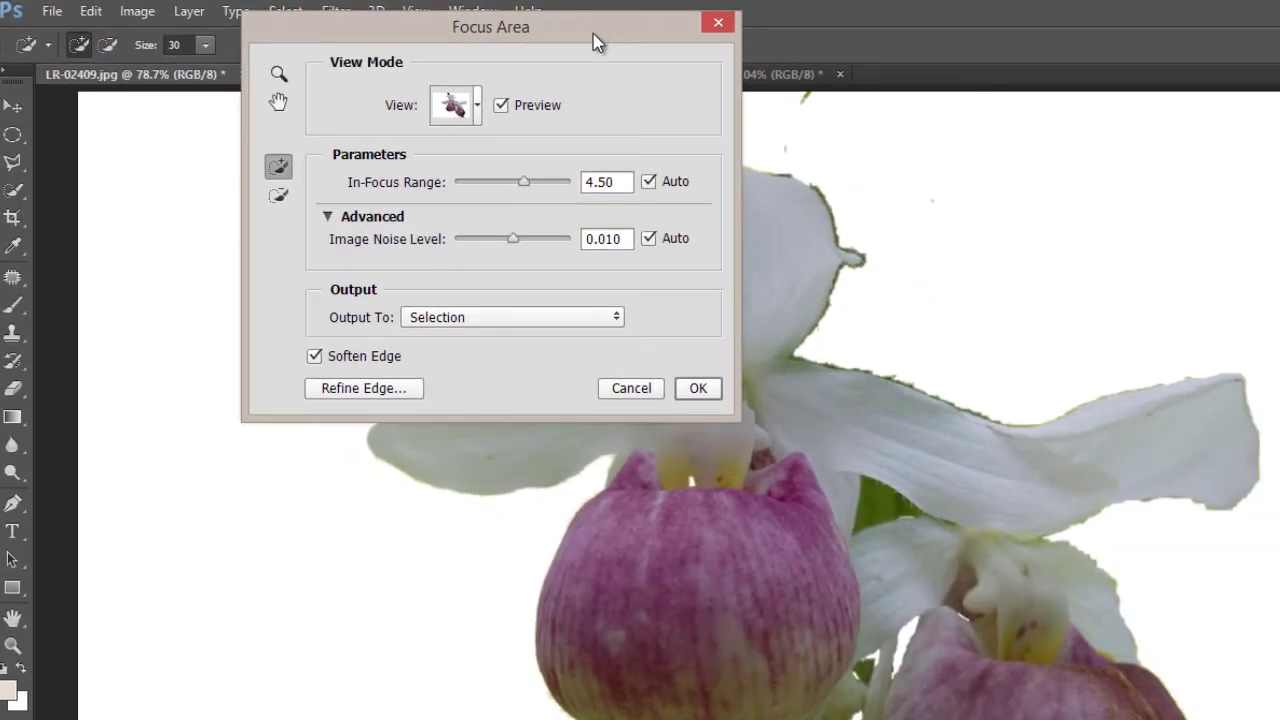
left_click_drag(593, 33, 1279, 7)
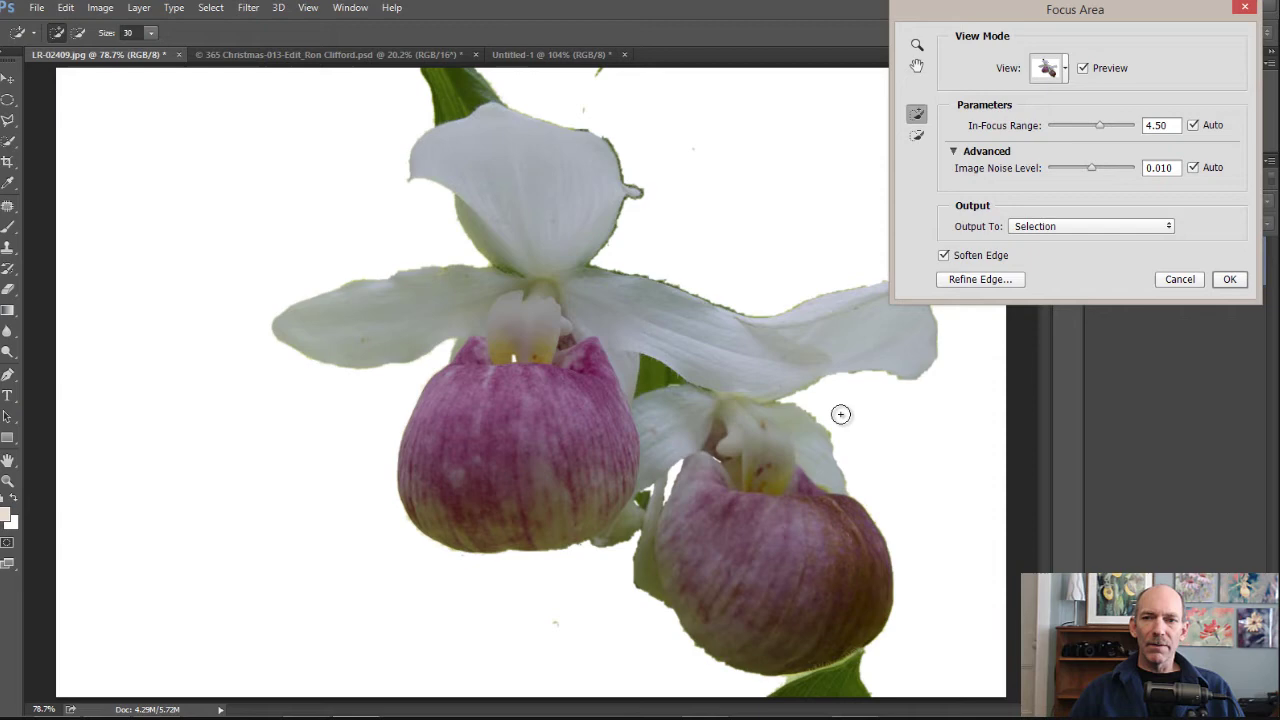
Step: Toggle the Focus Area preview off and on to compare it with the original photo
left_click(1083, 68)
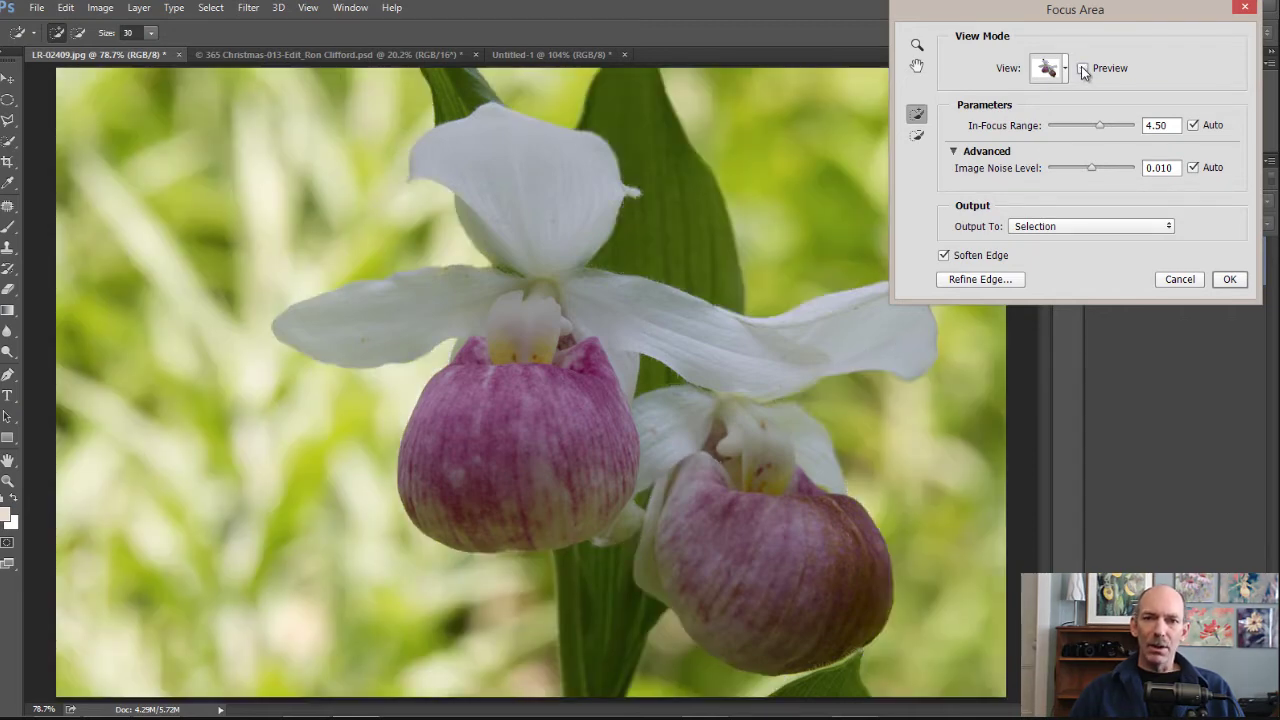
left_click(1083, 68)
left_click(1083, 68)
left_click(1083, 68)
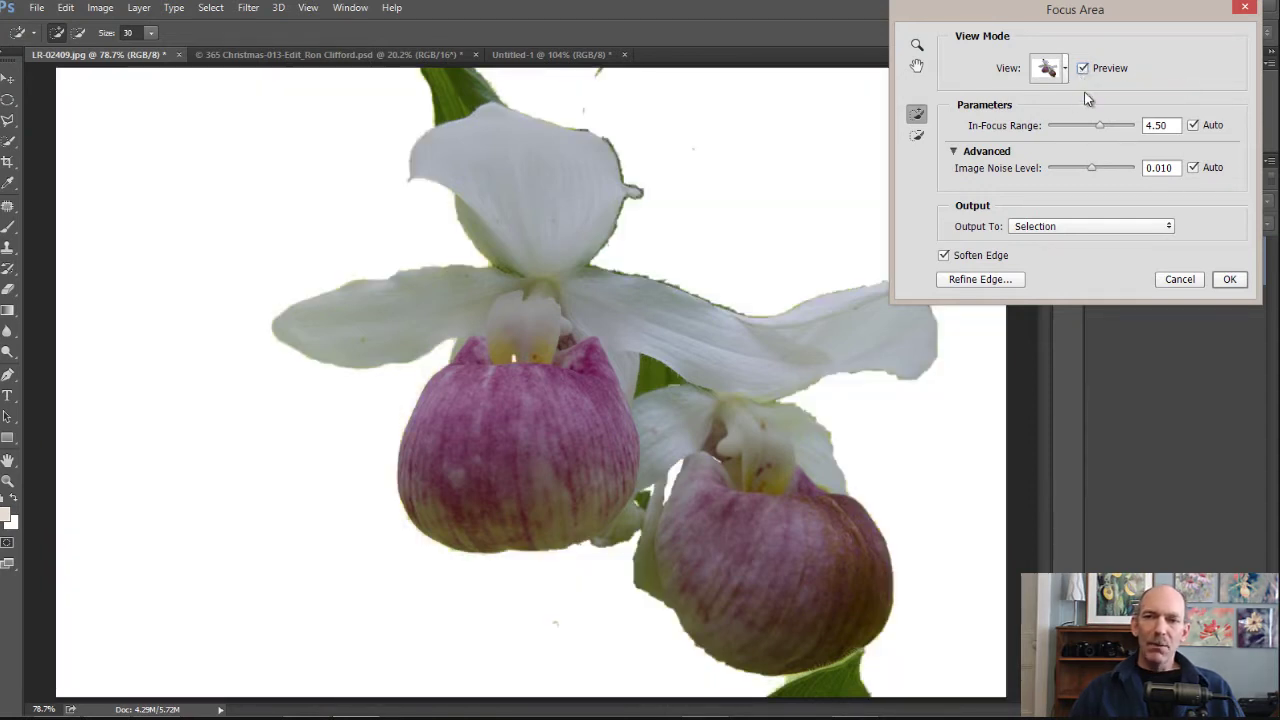
left_click(1043, 74)
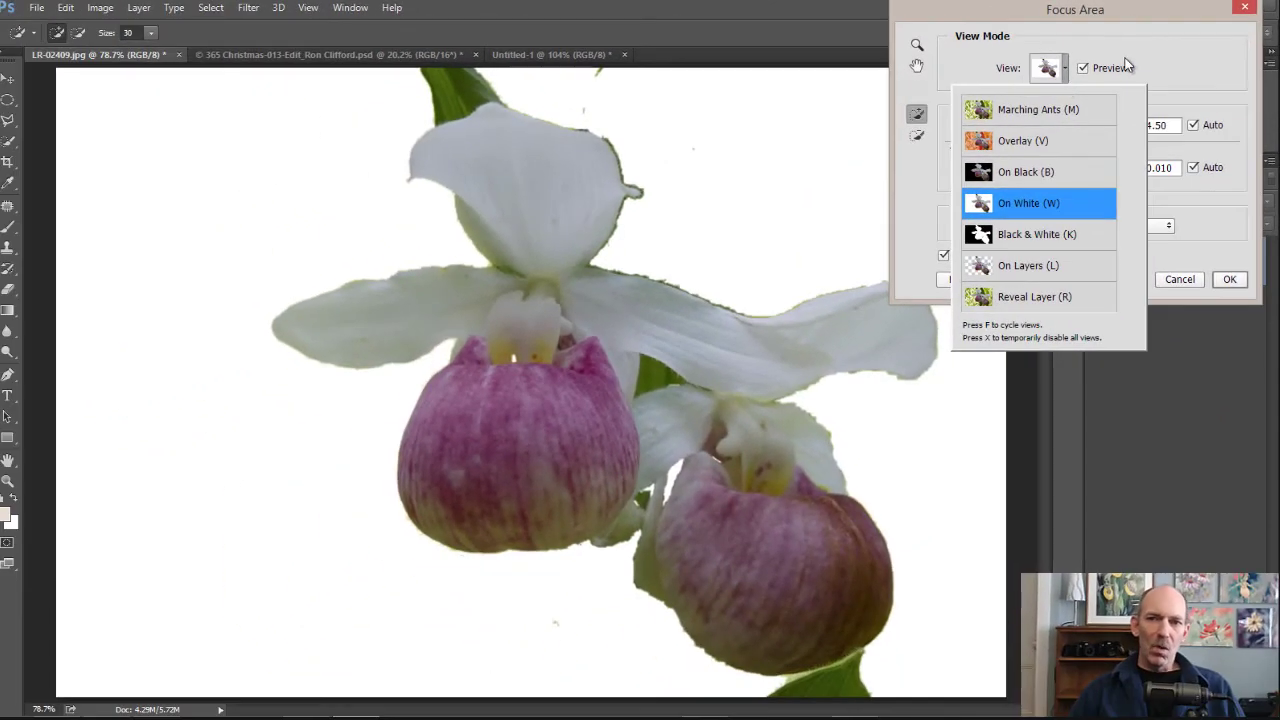
Step: Preview the selection On White and raise In-Focus Range to 5.40 to include the leaf
left_click(1106, 109)
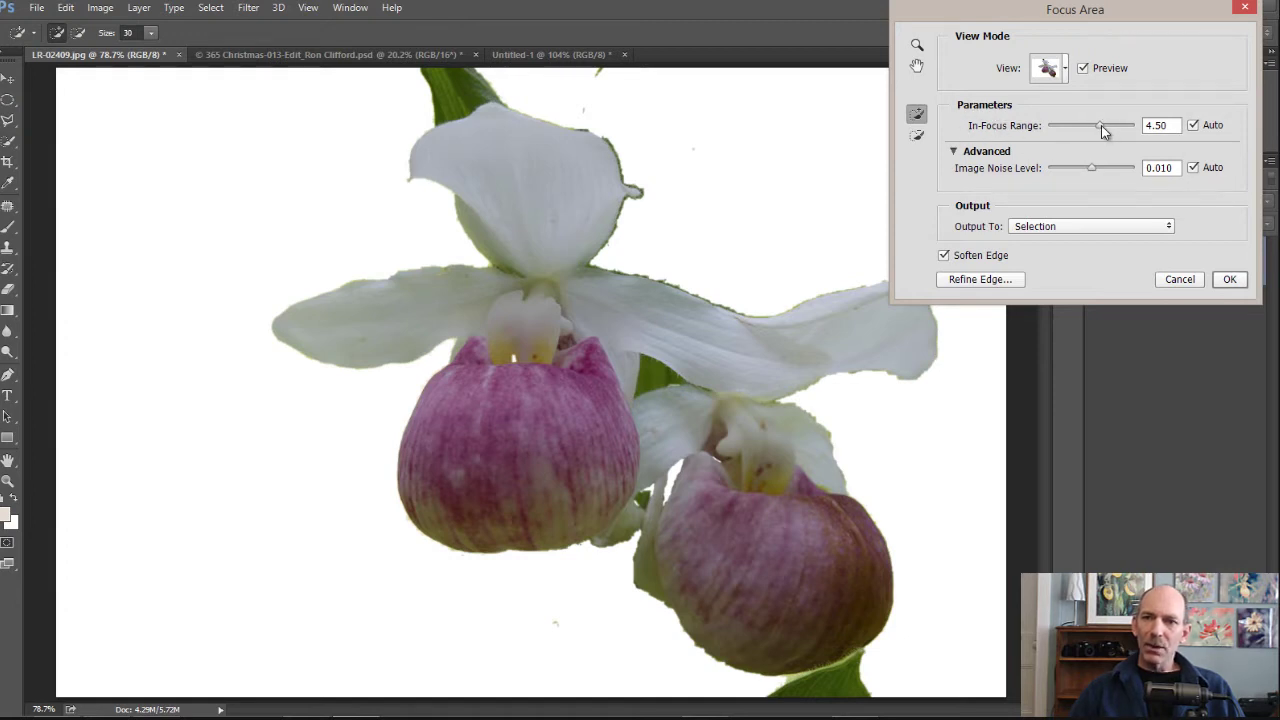
left_click_drag(1101, 125, 1106, 129)
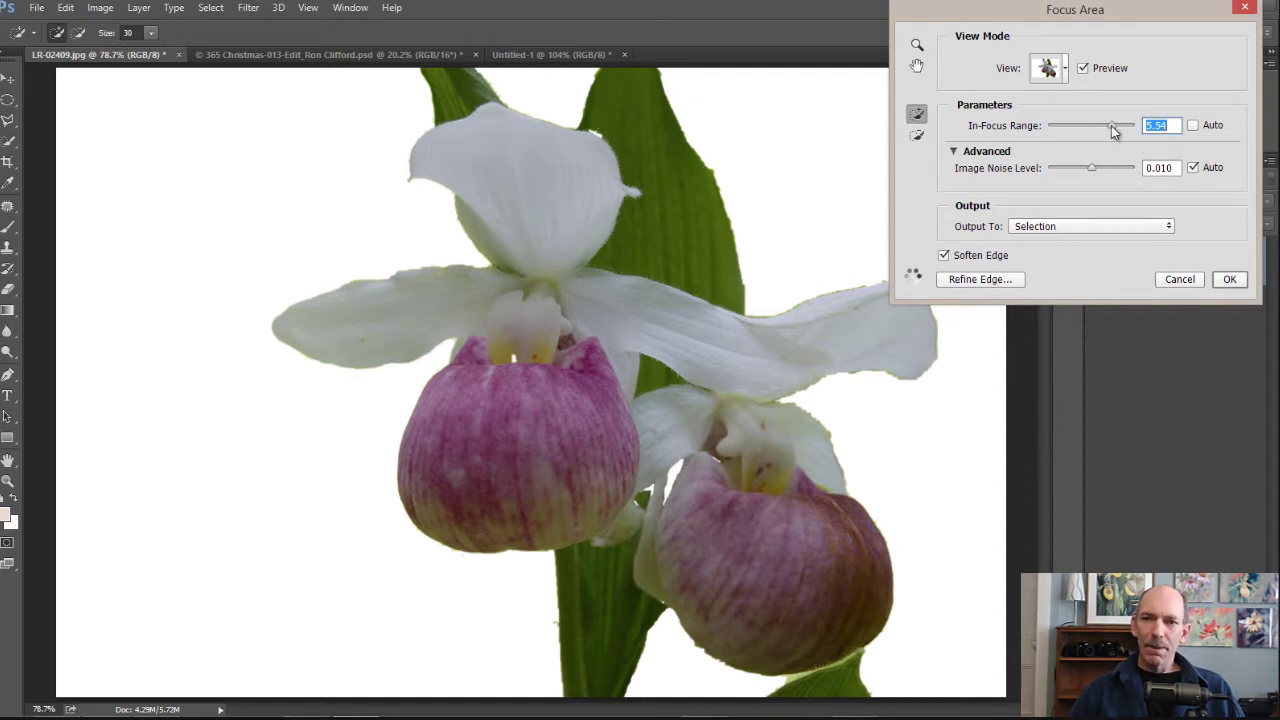
left_click_drag(1111, 125, 1116, 128)
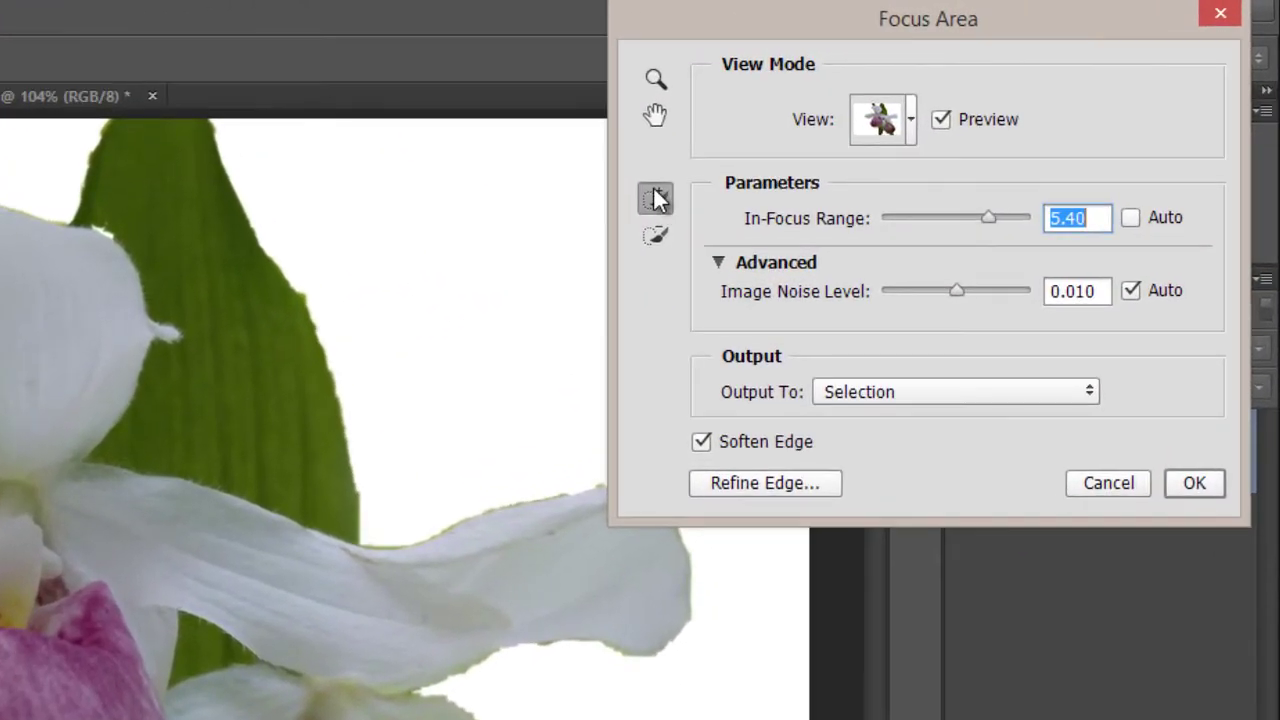
Step: Fill the hole atop the left pouch with the Focus Area Add Tool and disable Soften Edge
left_click(652, 241)
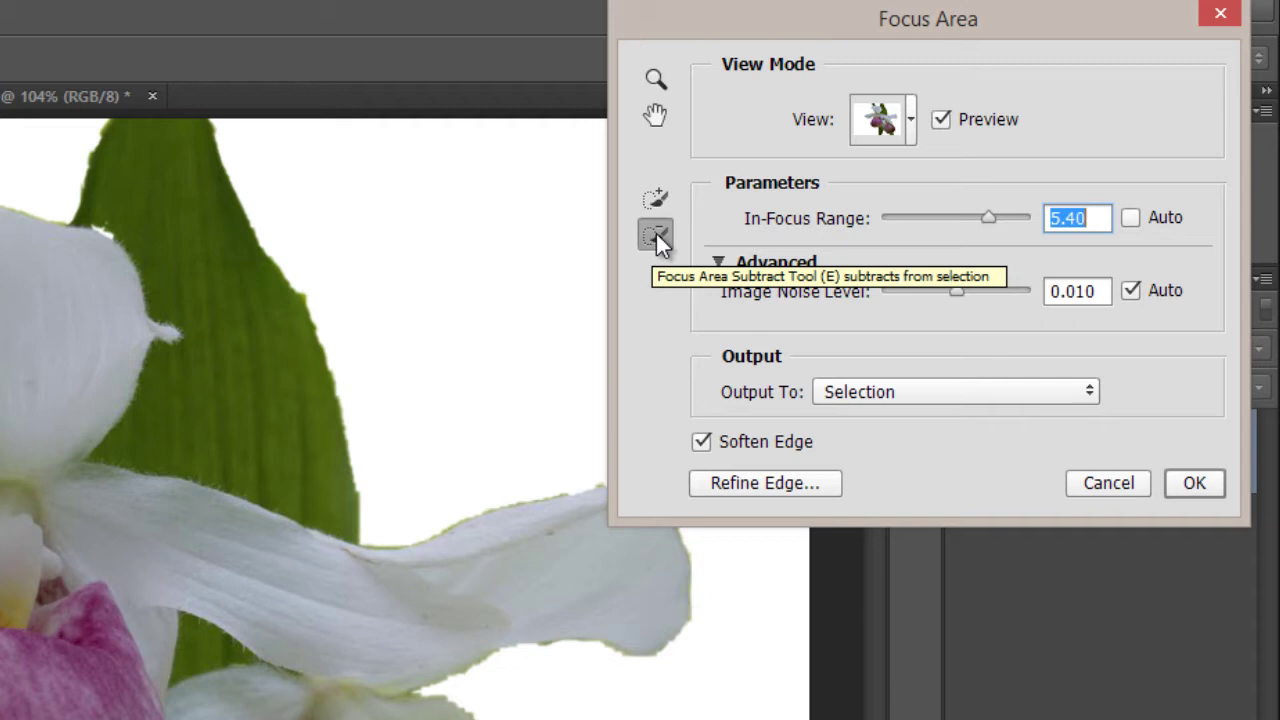
left_click(657, 198)
left_click(652, 245)
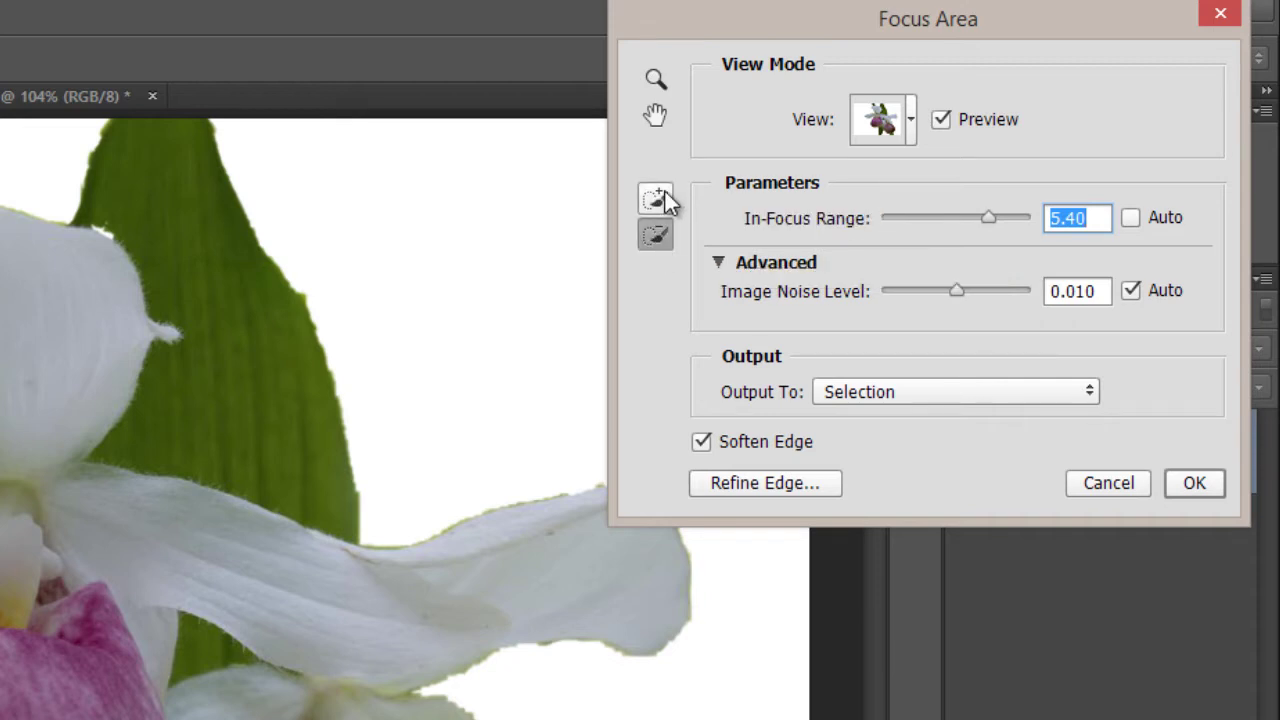
left_click(655, 201)
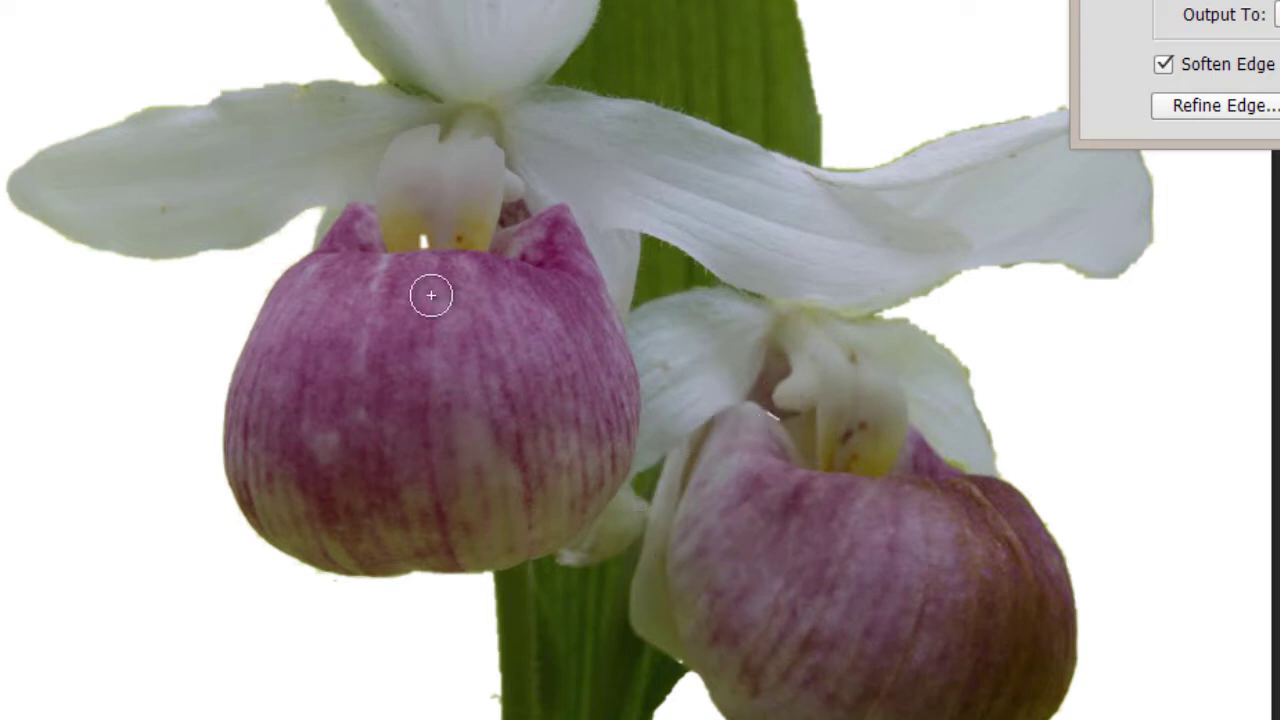
left_click_drag(431, 295, 423, 223)
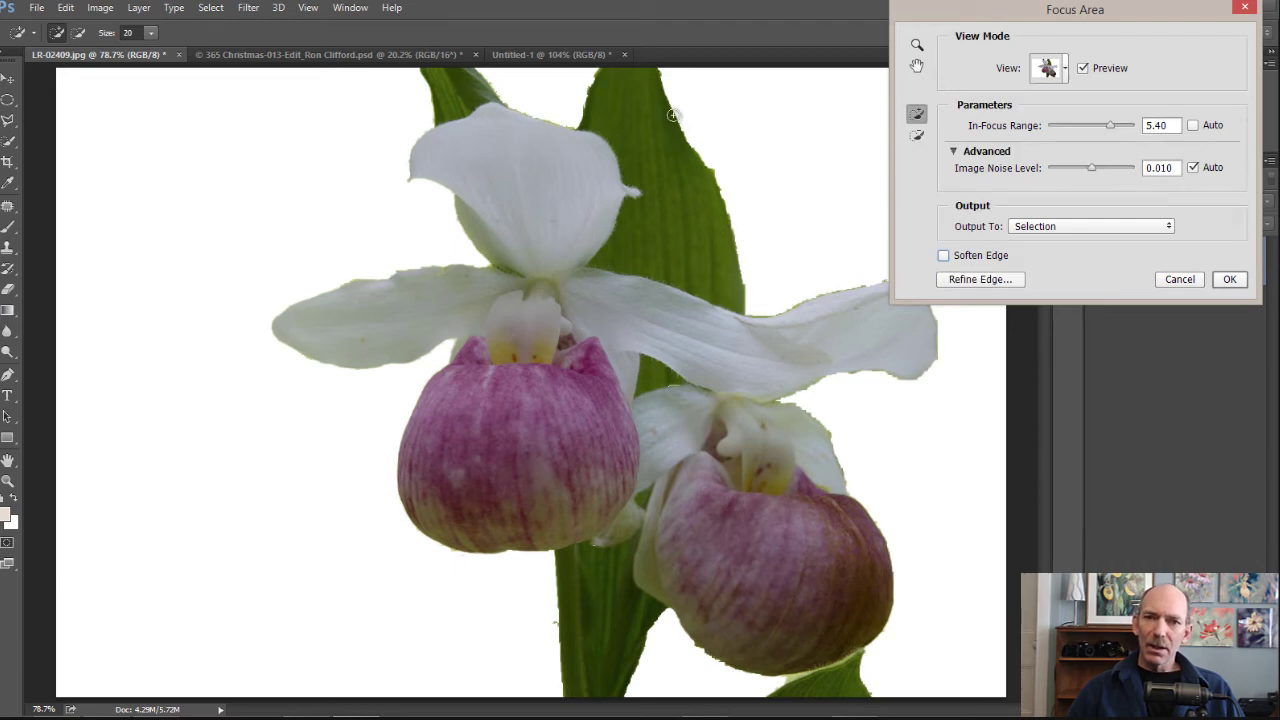
left_click(943, 256)
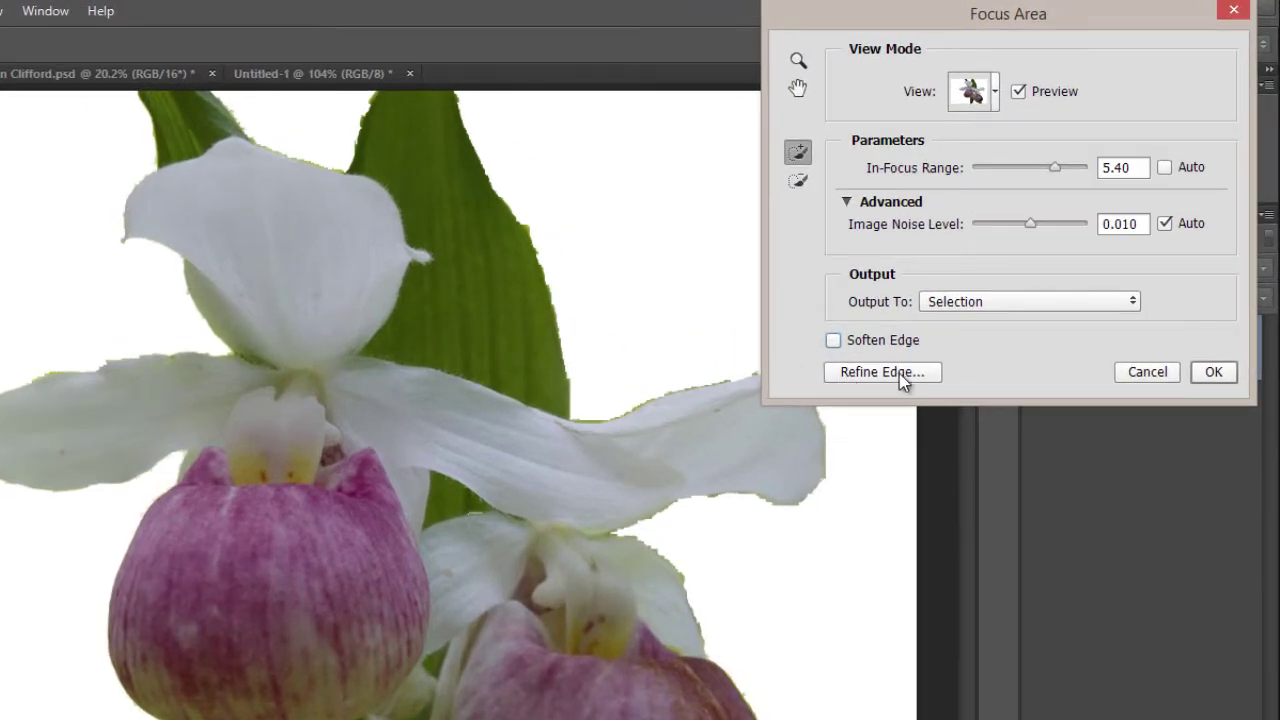
Step: Open Refine Edge with Smart Radius on and Radius 3.0 px, moving the dialog clear of the flowers
left_click(899, 373)
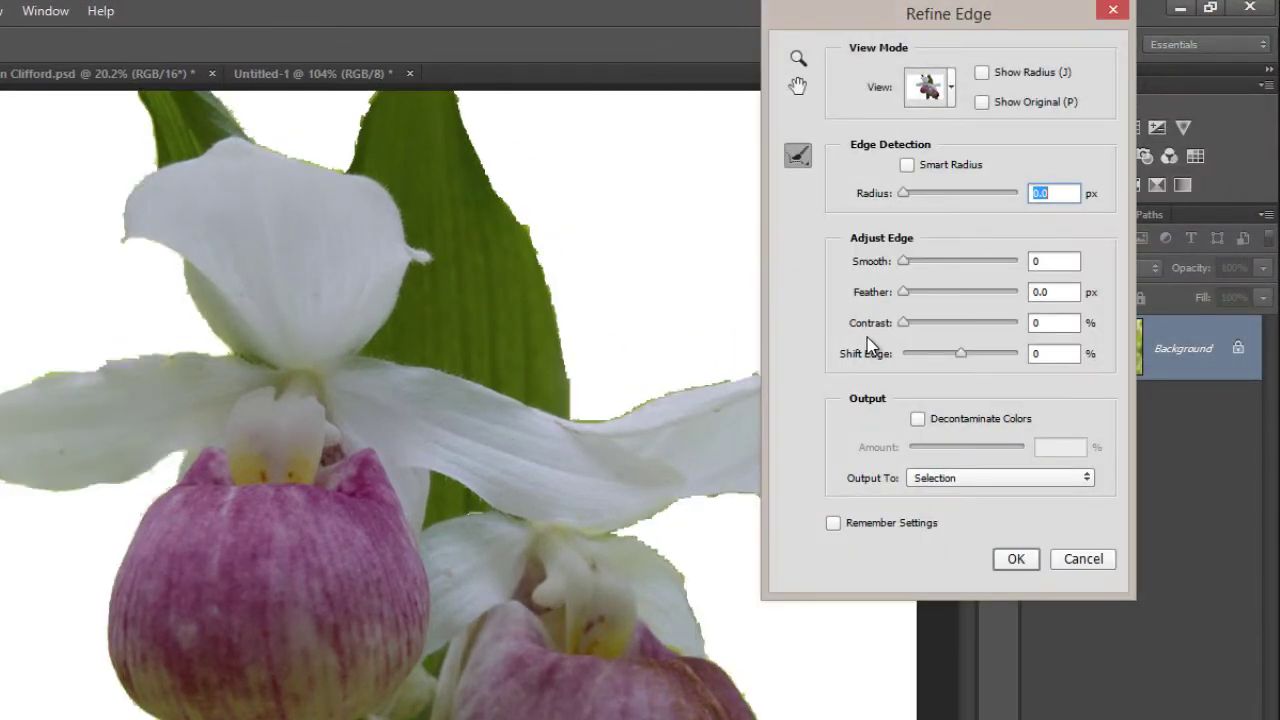
left_click(907, 165)
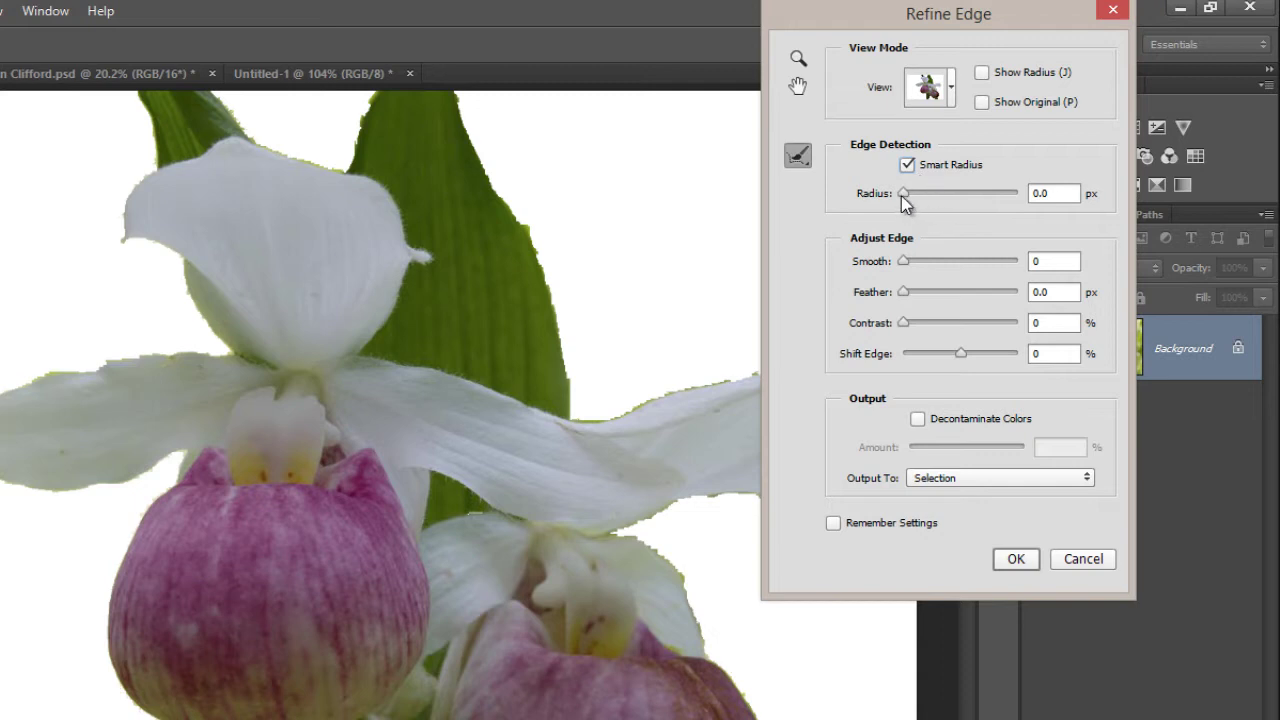
left_click_drag(934, 190, 943, 192)
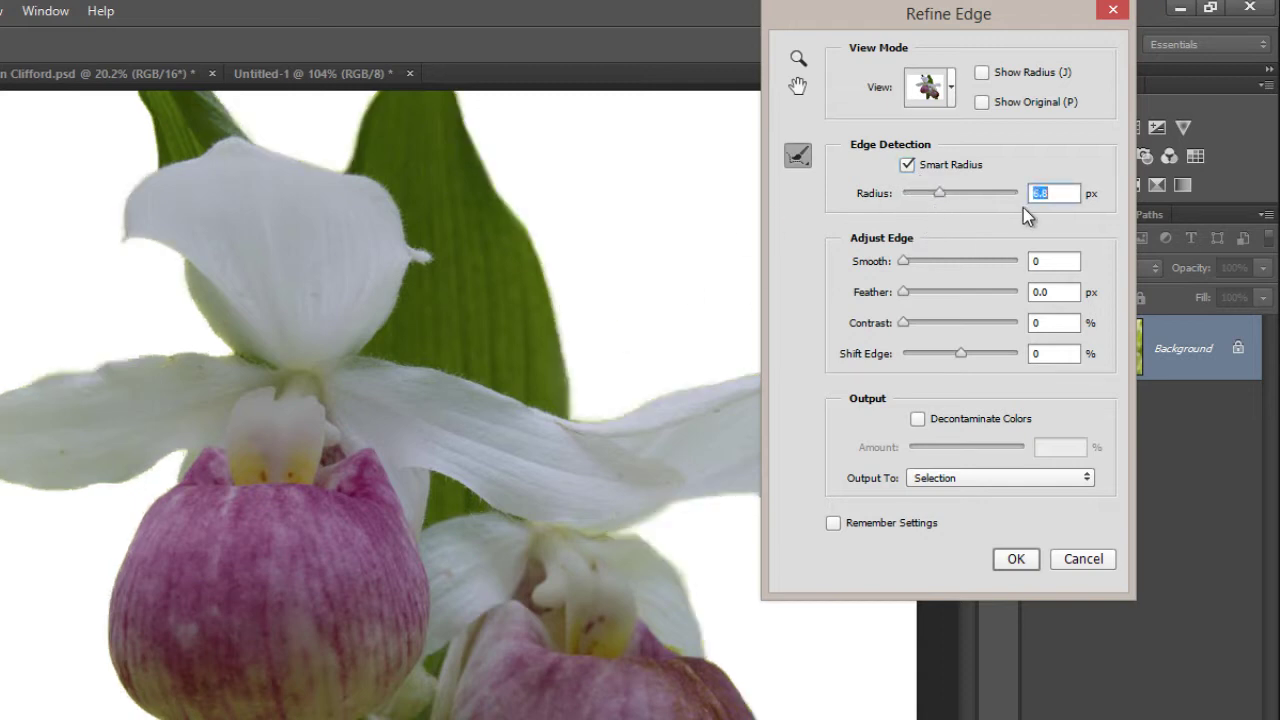
left_click_drag(935, 190, 930, 191)
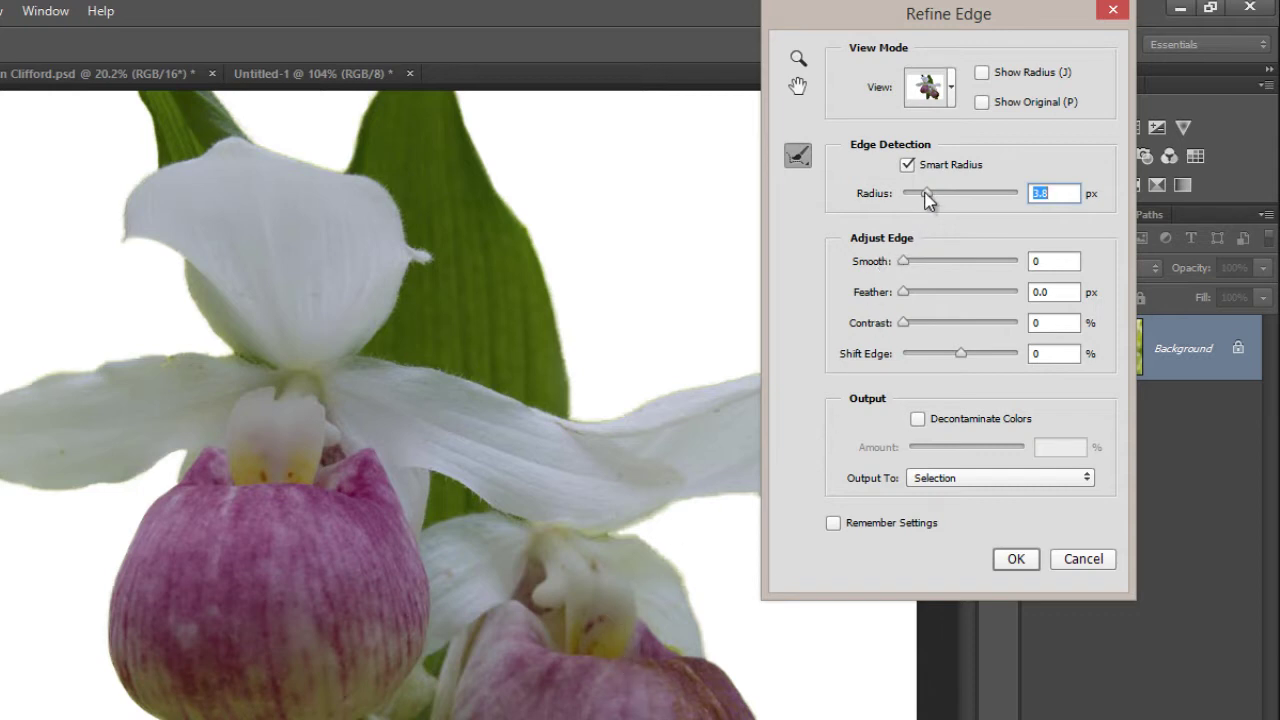
left_click_drag(928, 195, 912, 200)
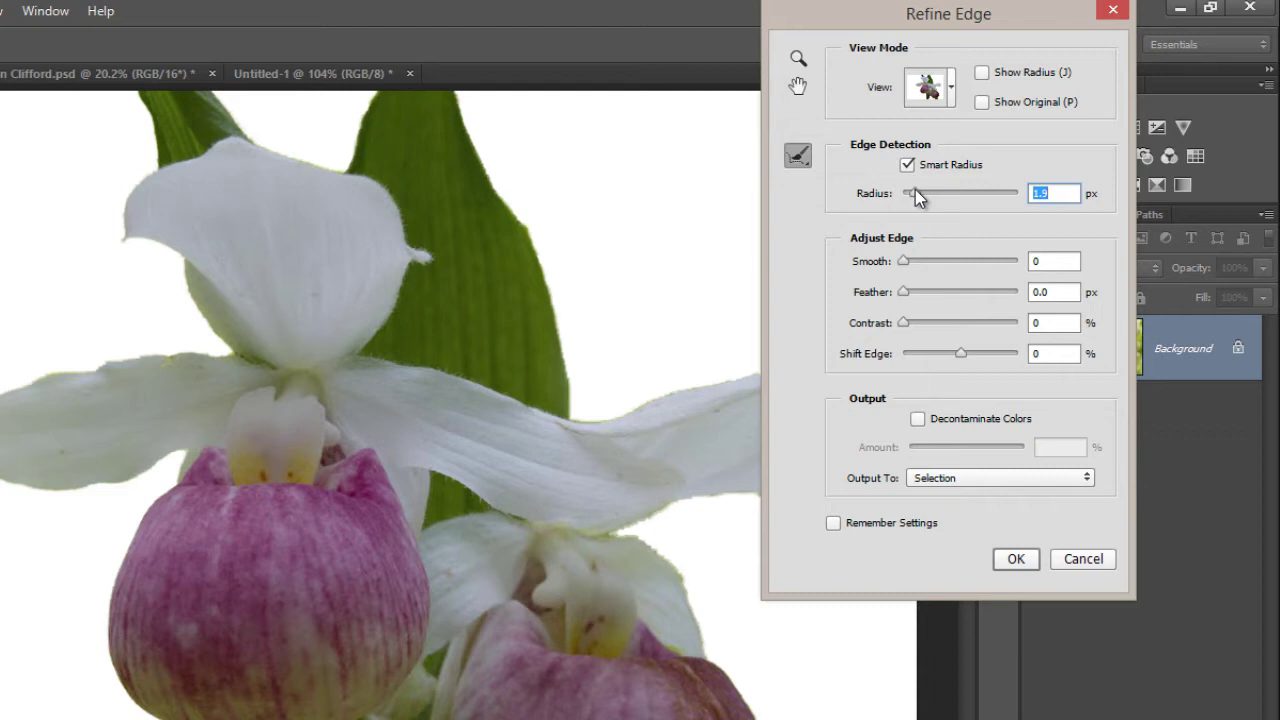
left_click_drag(915, 189, 919, 188)
left_click_drag(960, 12, 3, 152)
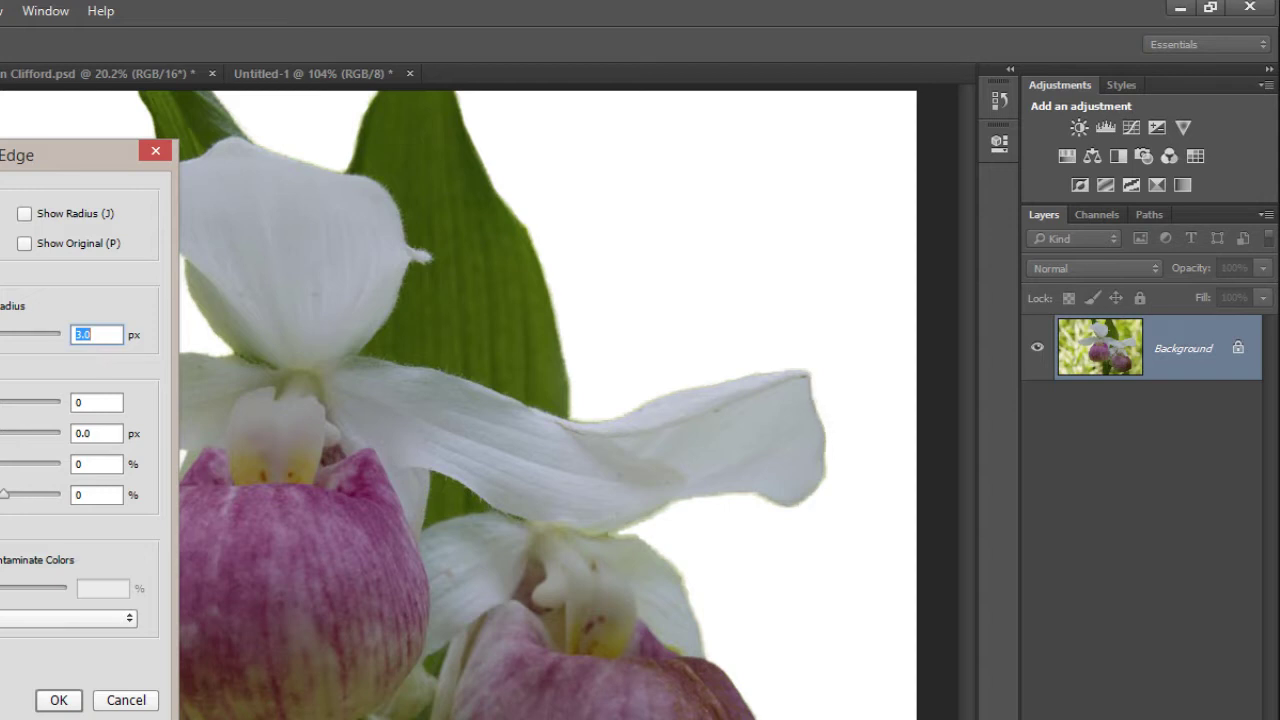
left_click_drag(20, 152, 483, 241)
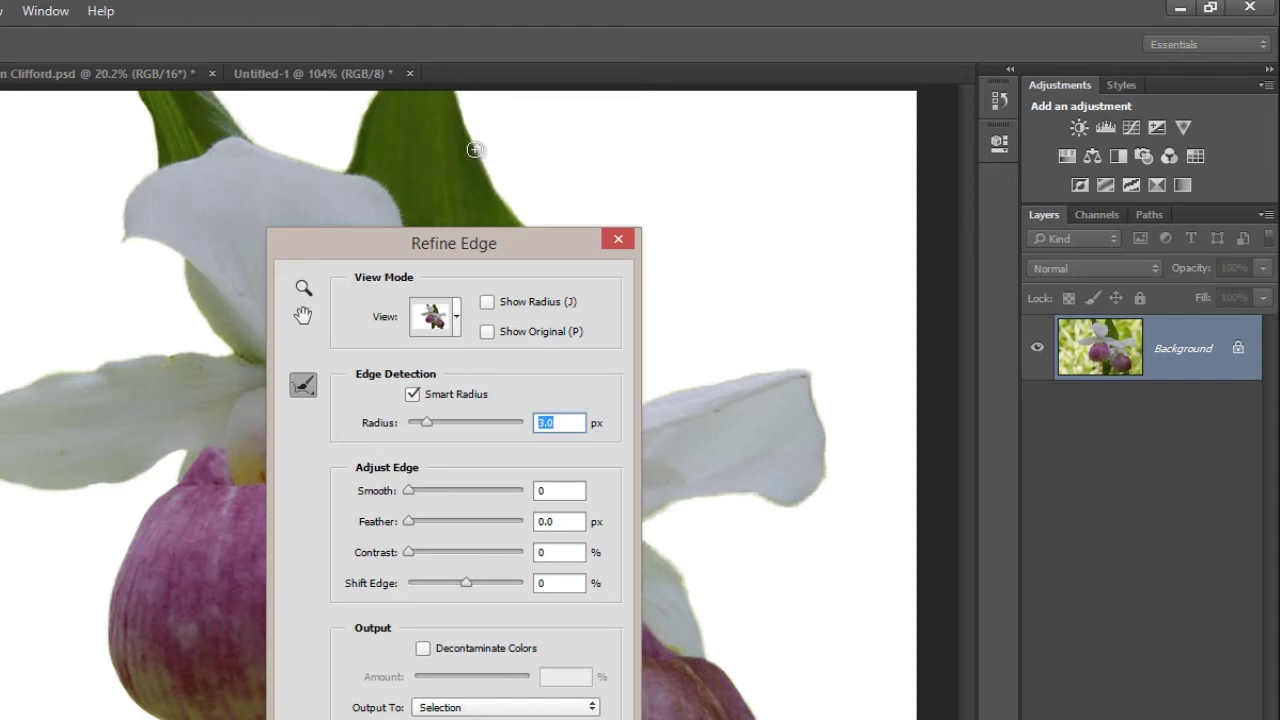
left_click_drag(515, 241, 133, 129)
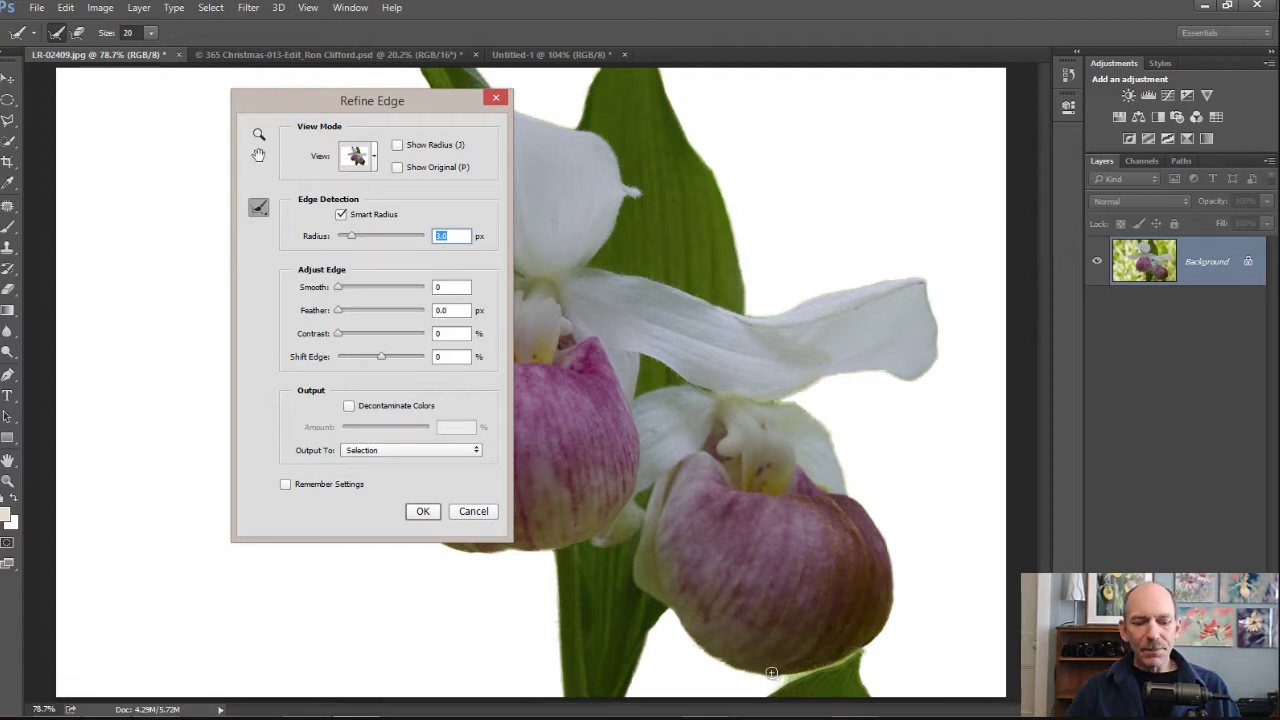
Step: Zoom in on the right flower's pouch and shrink the Refine Radius brush
key("z")
mouse_move(784, 679)
left_mouse_down()
mouse_move(833, 637)
mouse_move(768, 674)
left_mouse_up()
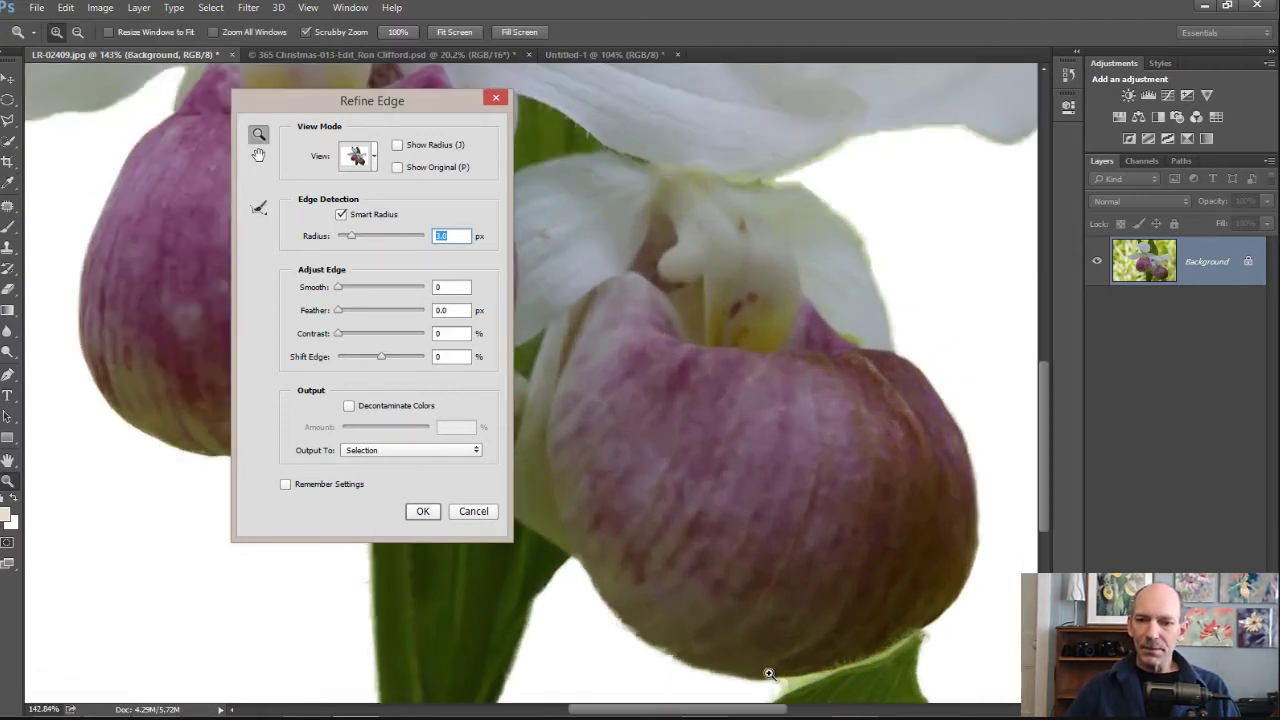
left_click(261, 209)
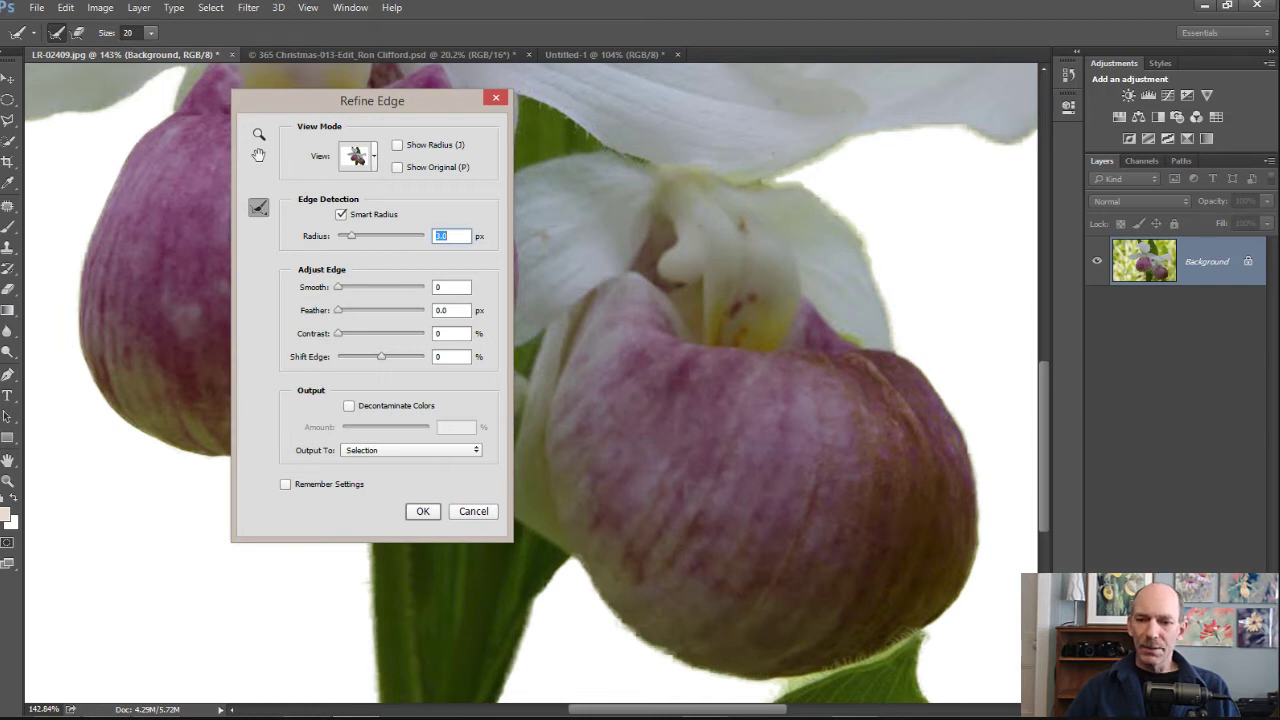
scroll(640, 380, "down", 10)
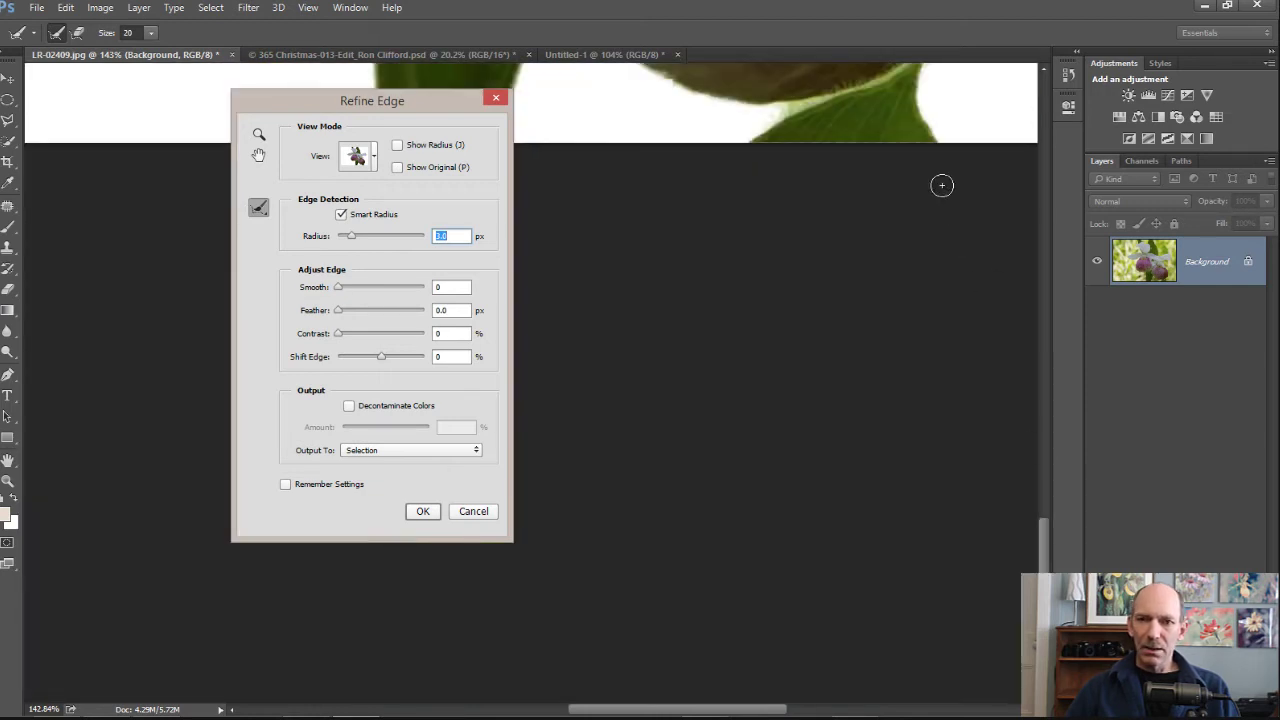
scroll(1003, 511, "up", 8)
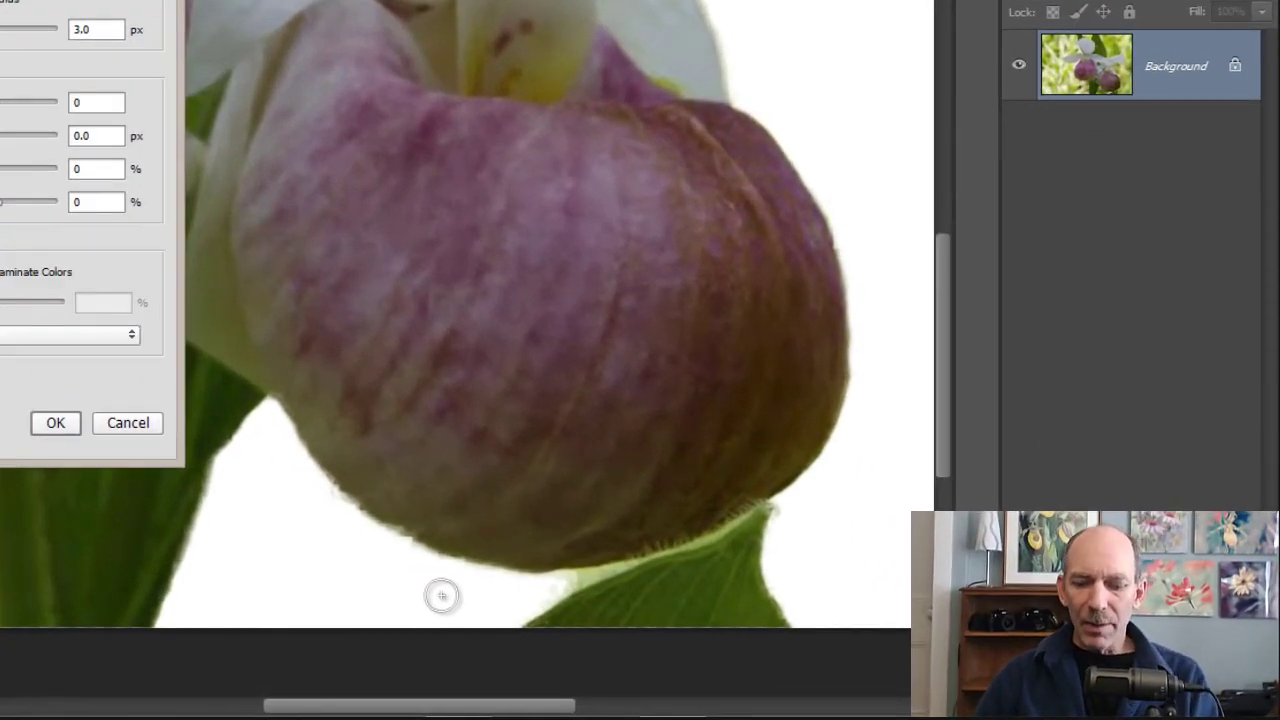
key("bracketright")
key("bracketleft")
key("bracketleft")
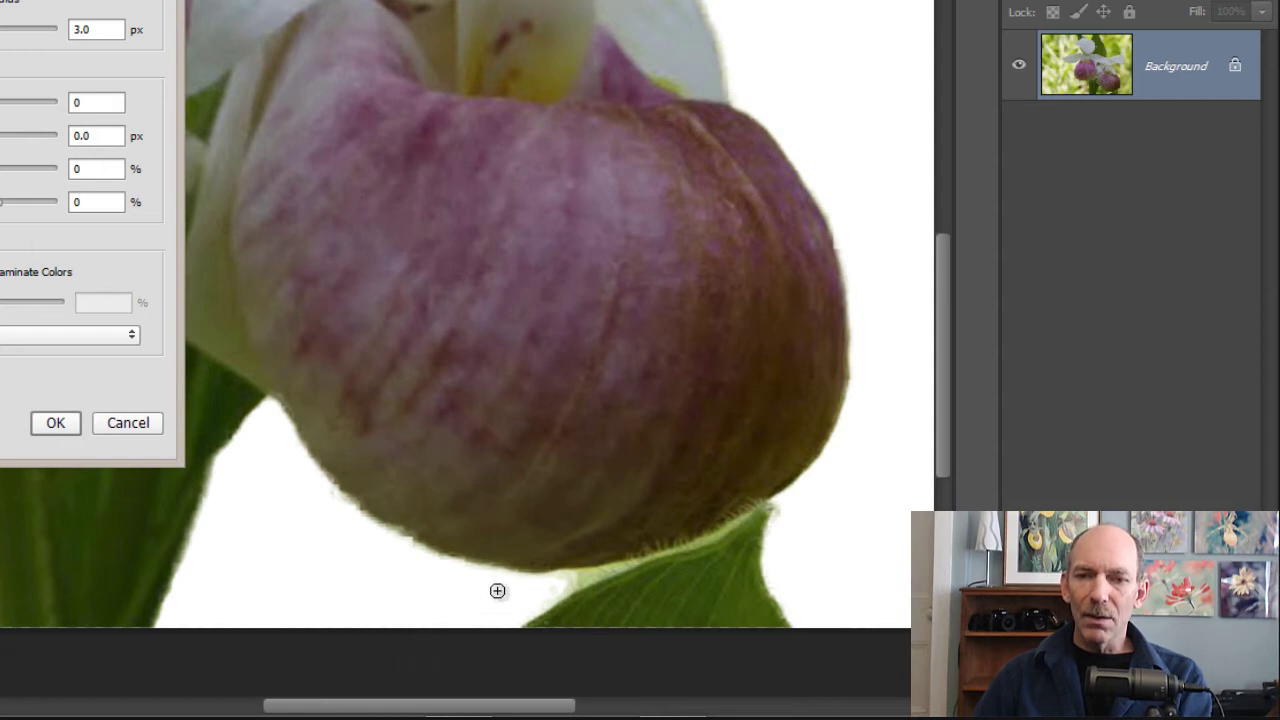
key("bracketleft")
key("bracketleft")
key("bracketleft")
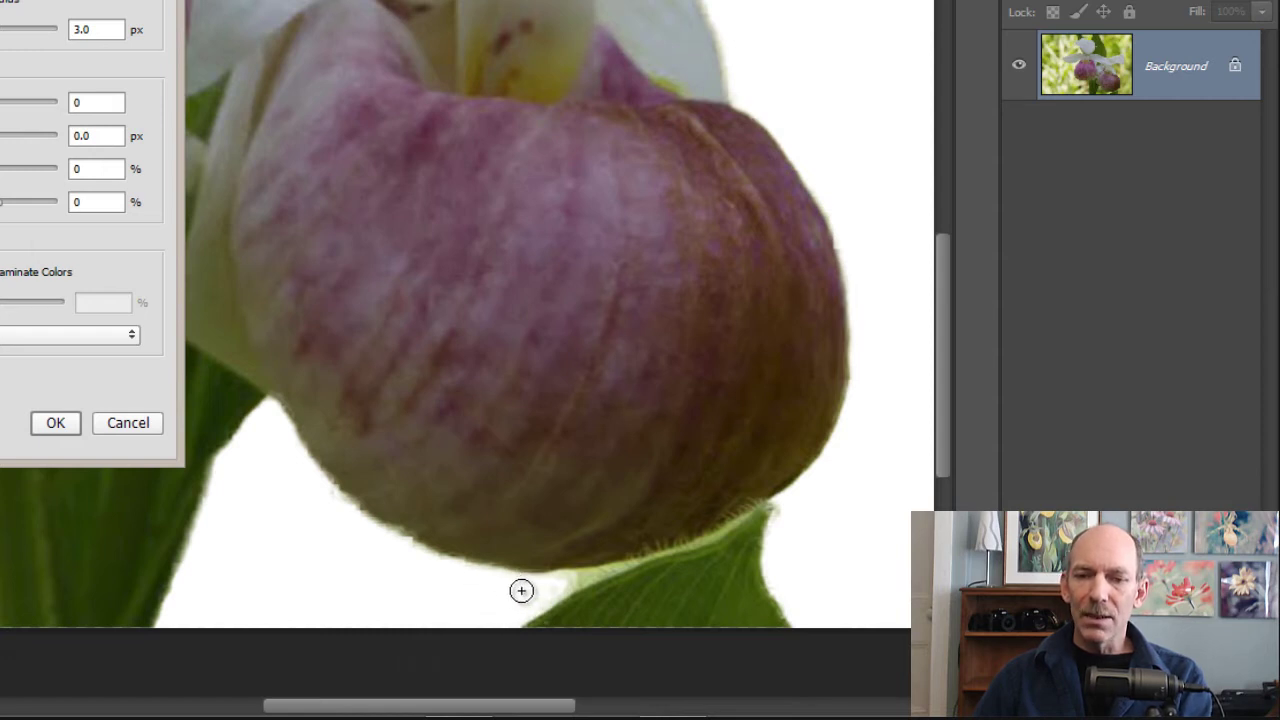
Step: Brush refinement along the leaf and lower lip, then erase it from the gap between them
left_click_drag(543, 590, 642, 562)
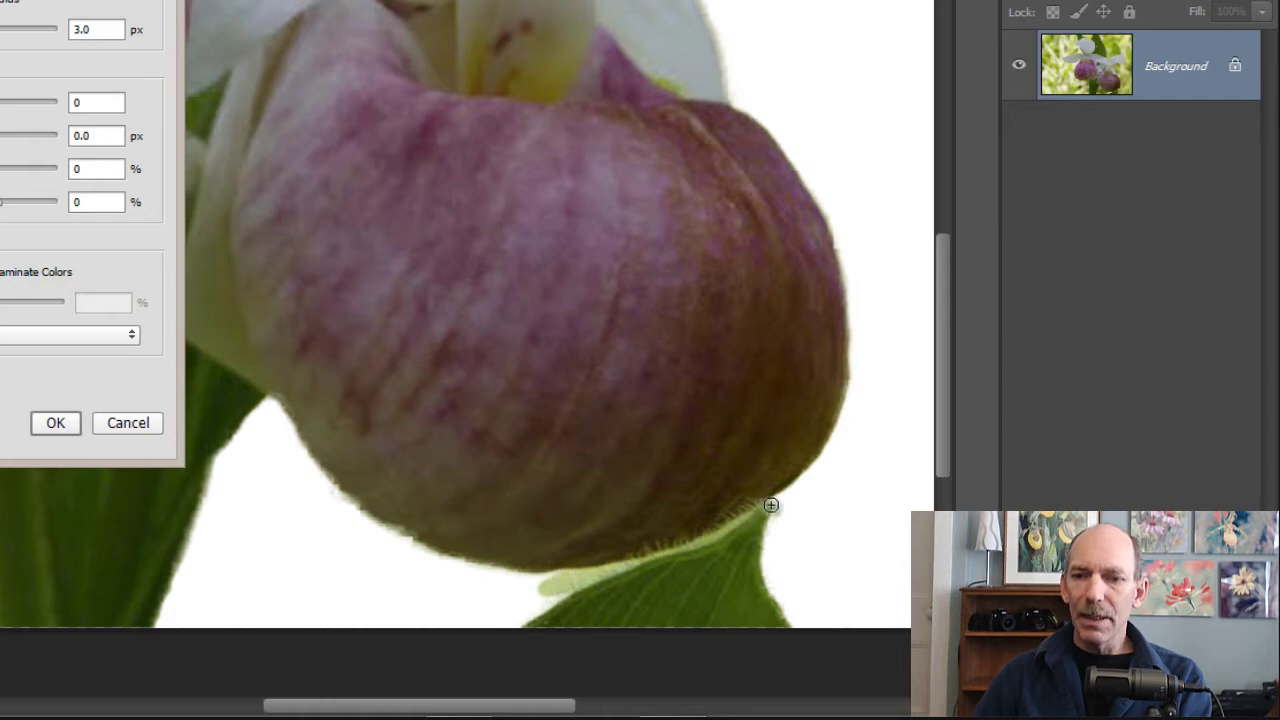
left_click_drag(771, 505, 844, 482)
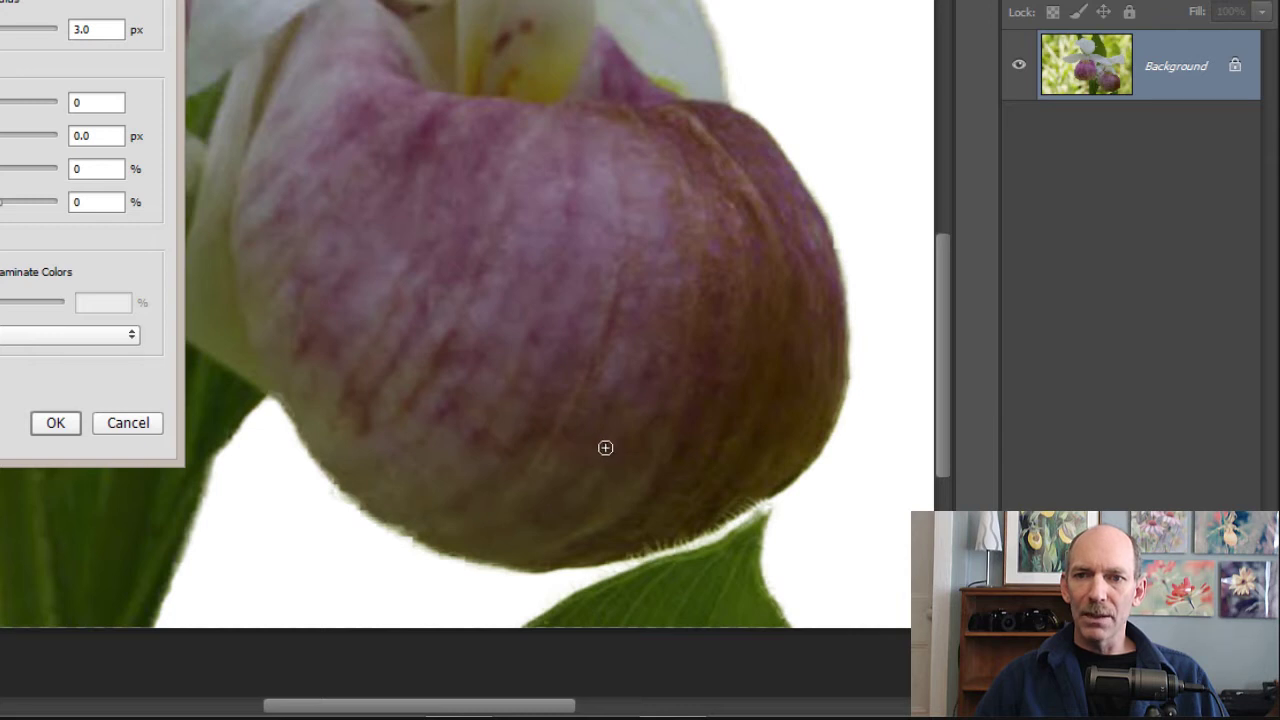
mouse_move(751, 503)
left_mouse_down()
mouse_move(700, 528)
mouse_move(668, 581)
left_mouse_up()
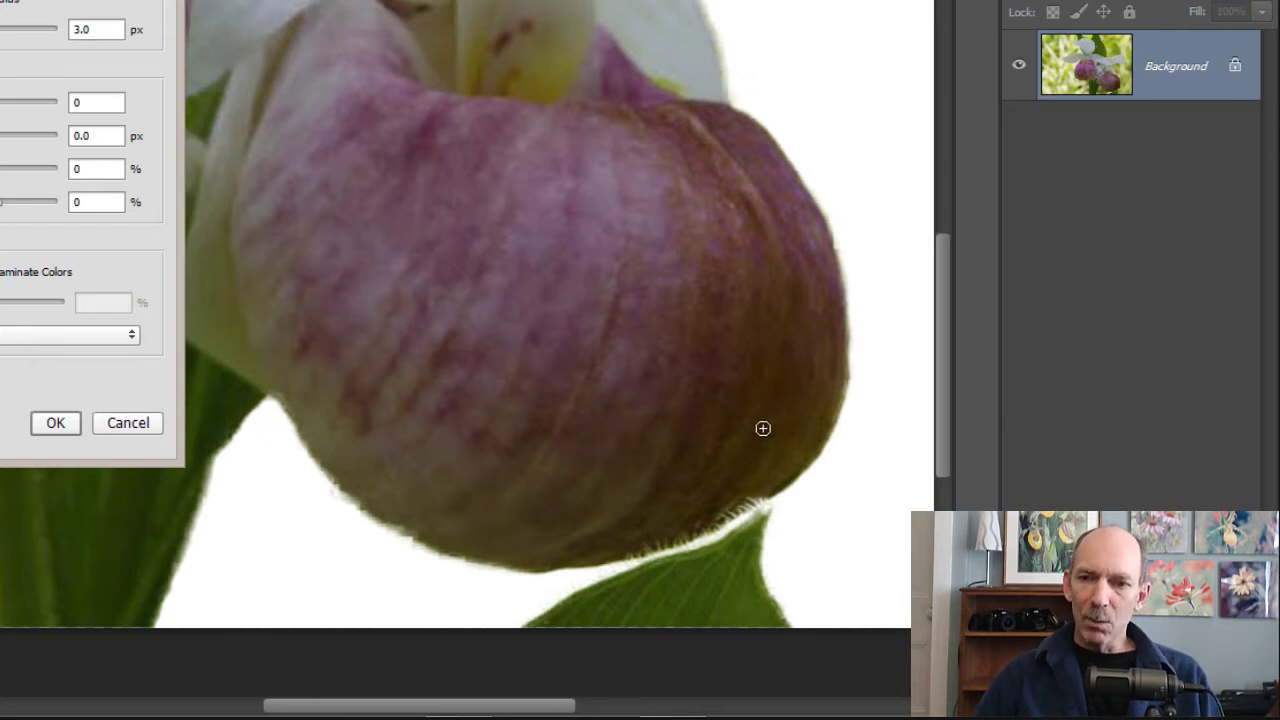
key("alt")
key("alt")
key("alt")
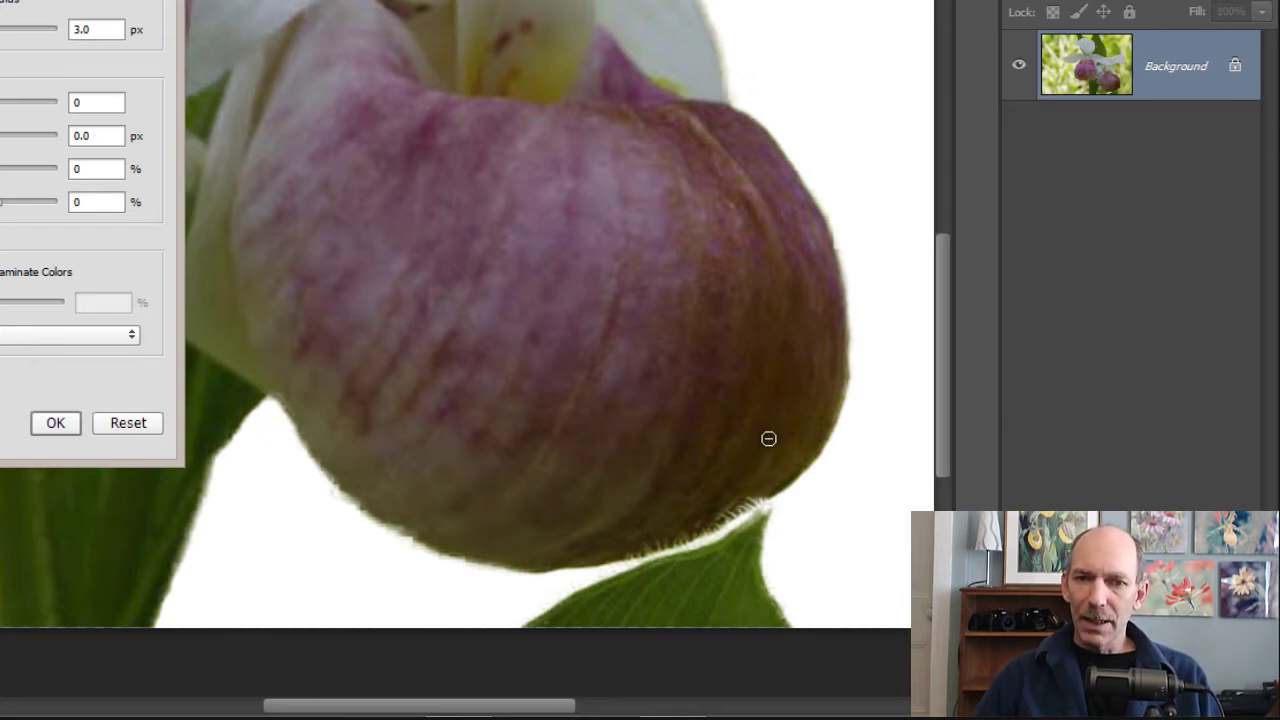
key("alt")
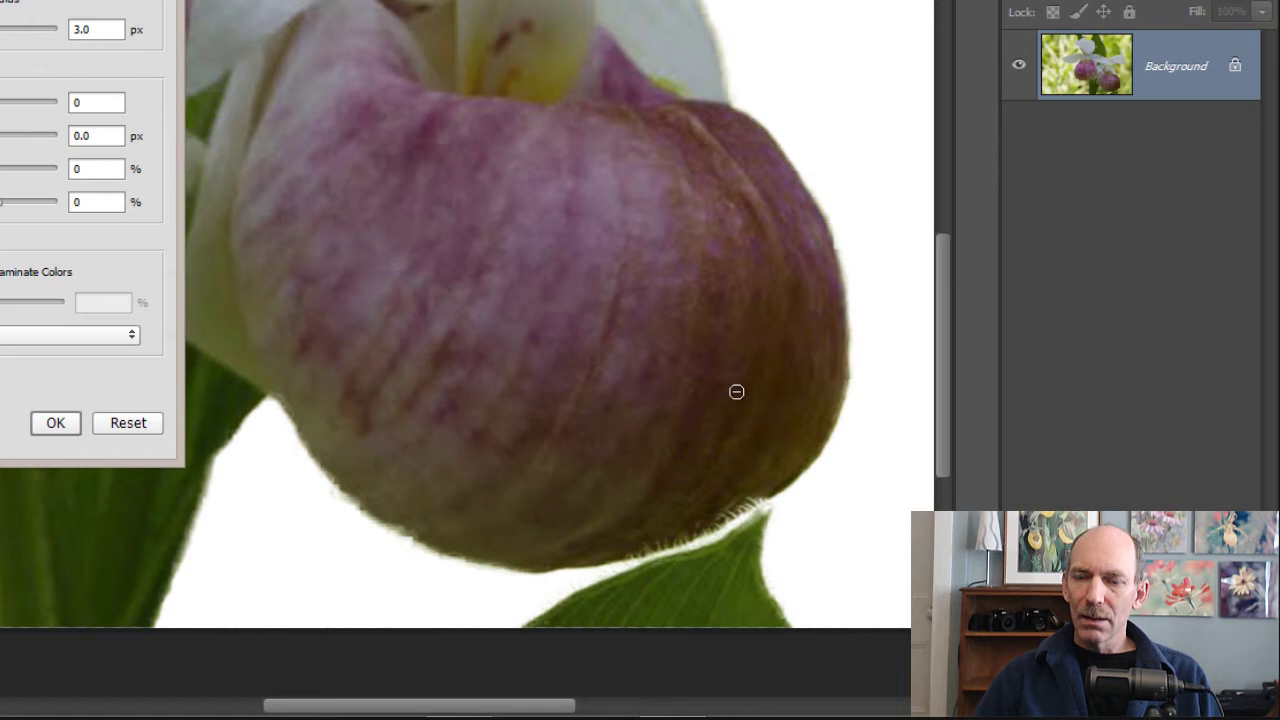
key("alt")
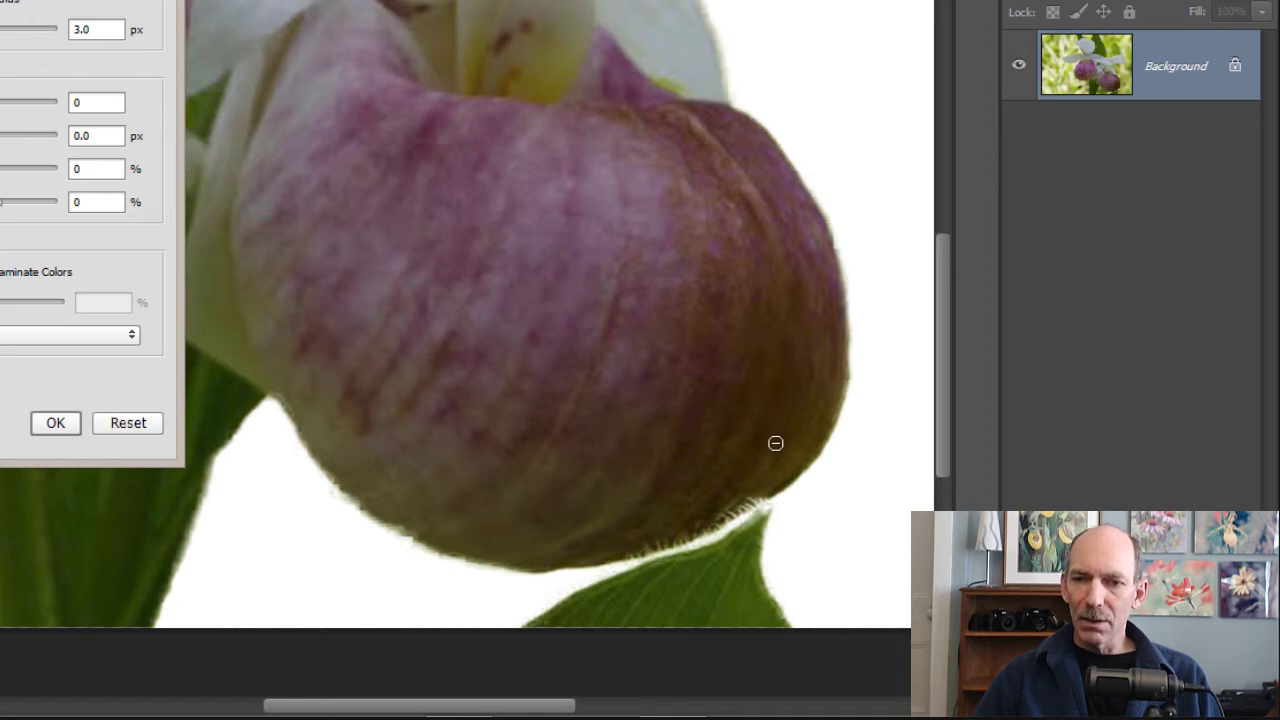
mouse_move(767, 481)
left_mouse_down()
mouse_move(712, 525)
mouse_move(615, 545)
left_mouse_up()
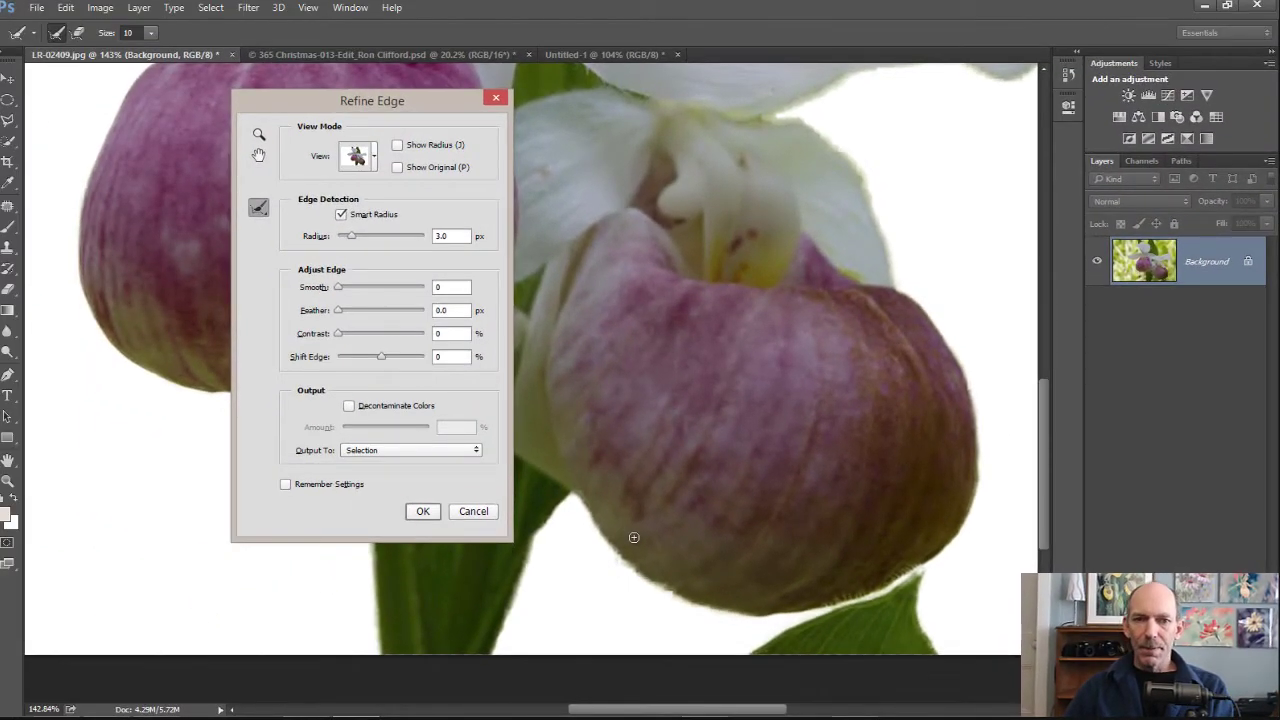
Step: Fit the image on screen and apply Refine Edge with Output To set to Selection
key("ctrl+0")
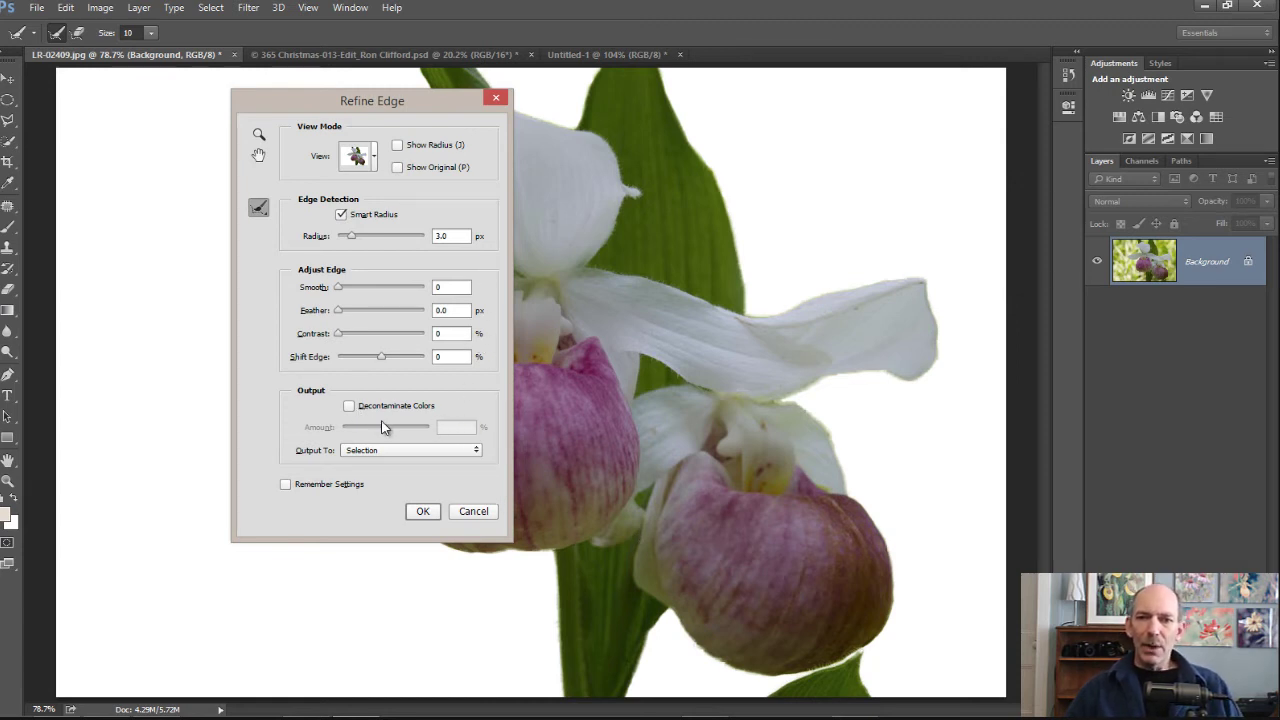
left_click(385, 450)
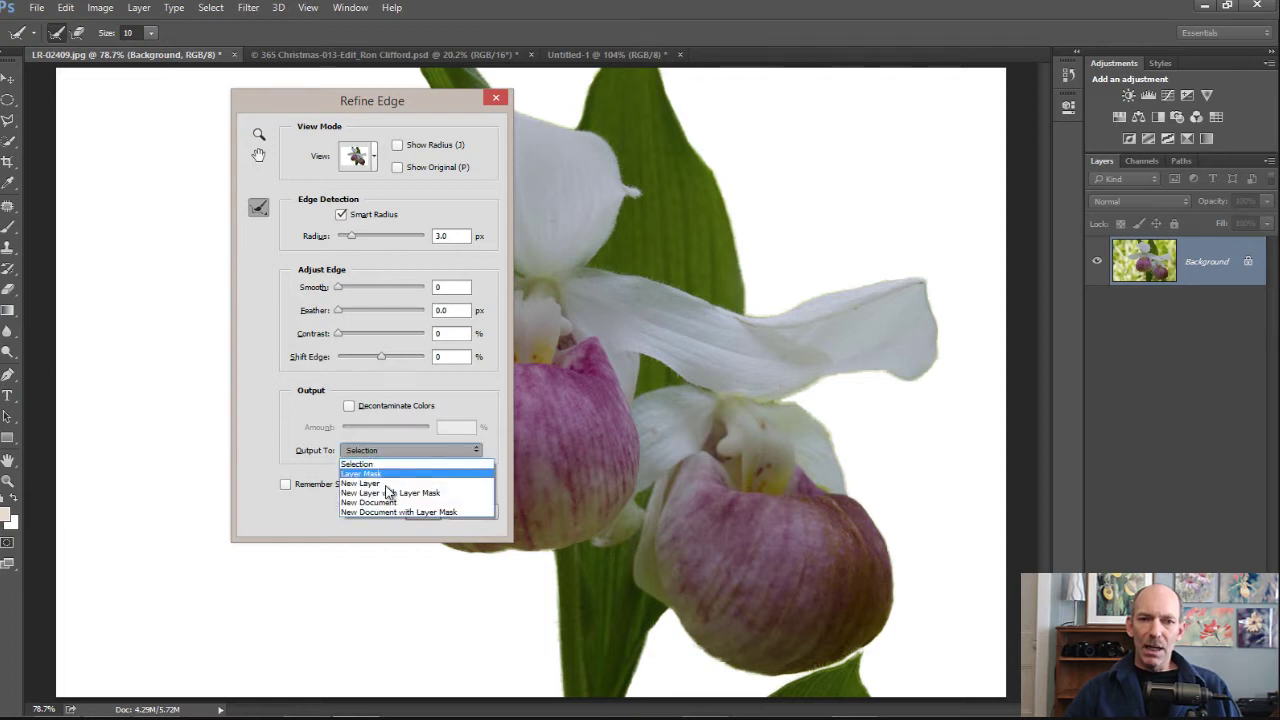
left_click(389, 494)
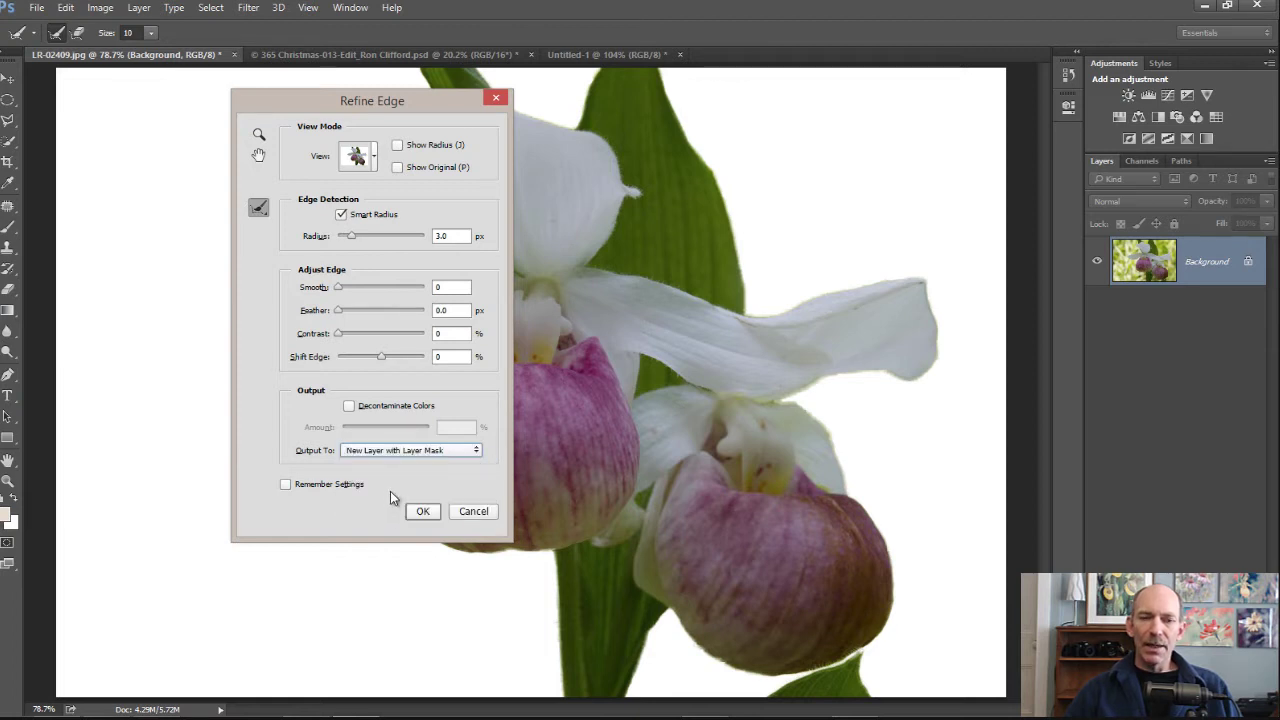
left_click(398, 452)
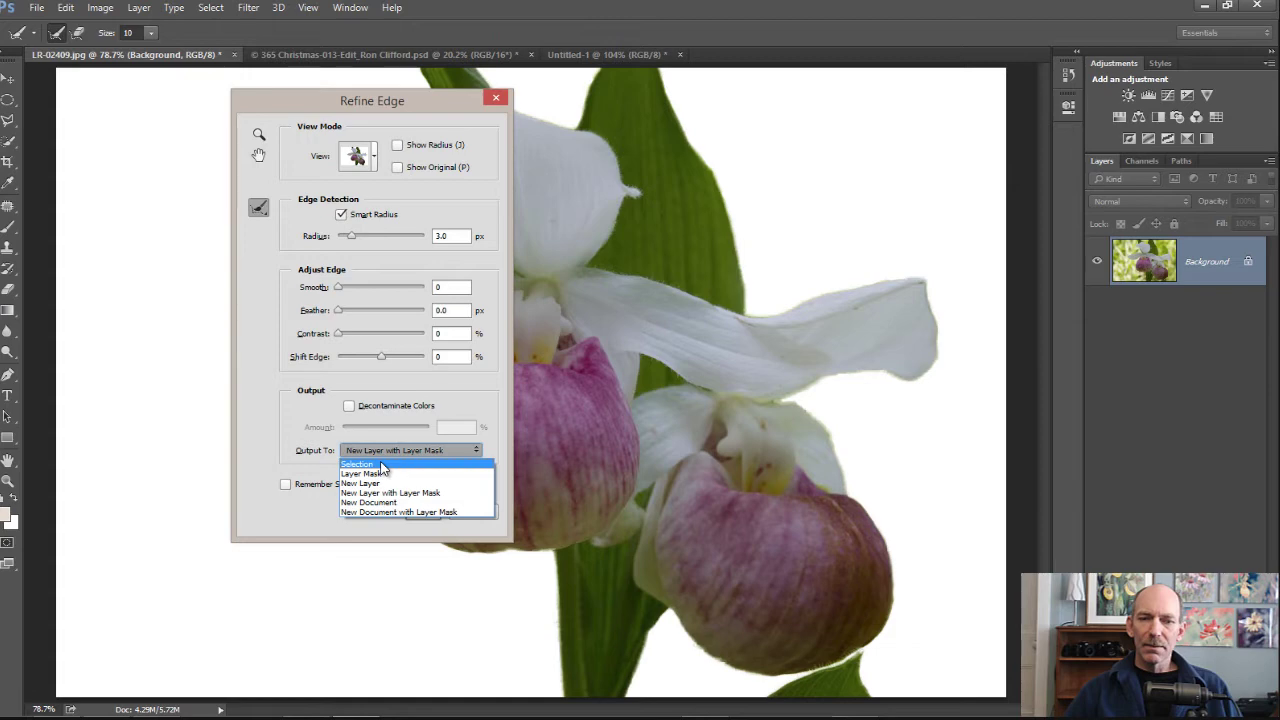
left_click(380, 463)
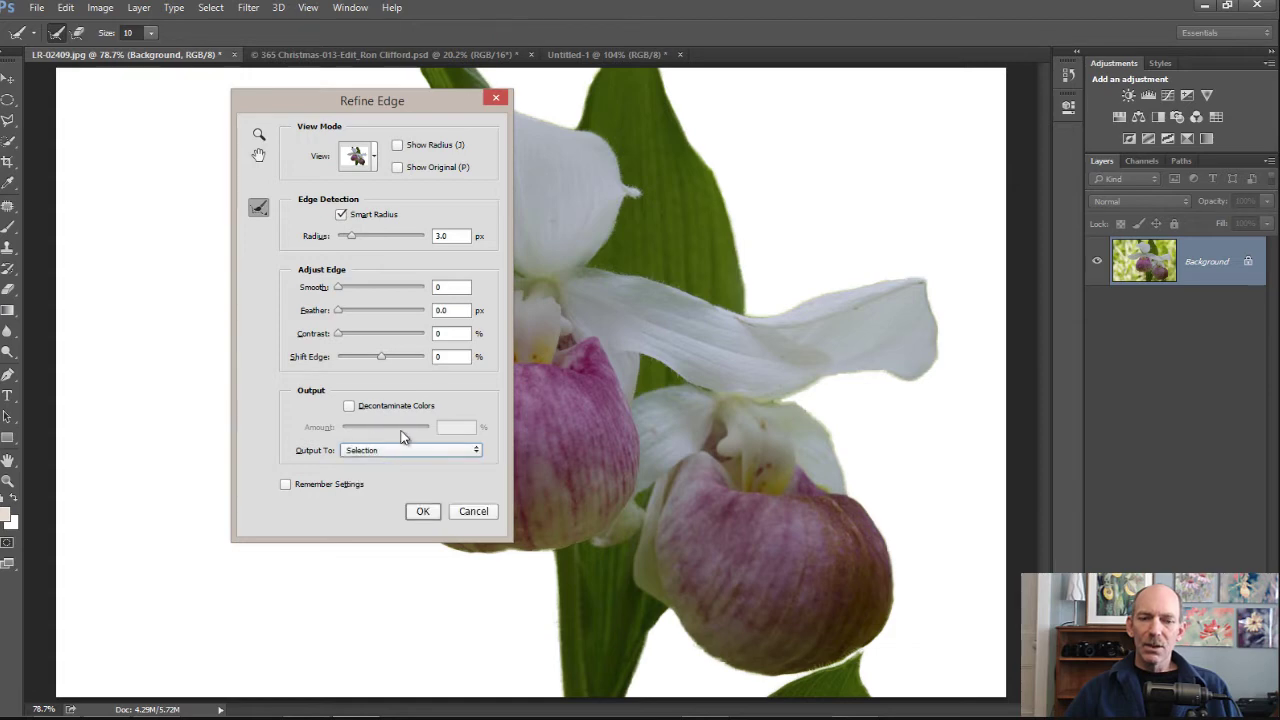
left_click(422, 511)
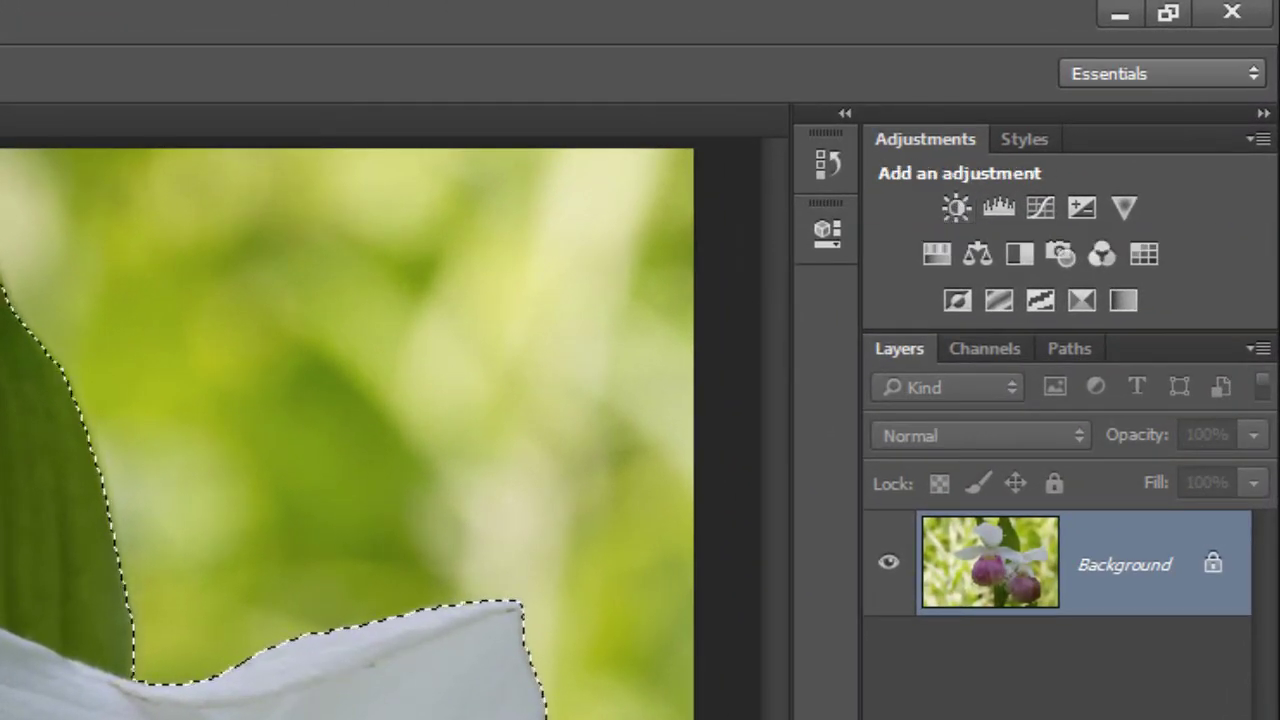
Step: Create a Brightness/Contrast adjustment layer from the orchid selection, values left at 0
left_click(961, 204)
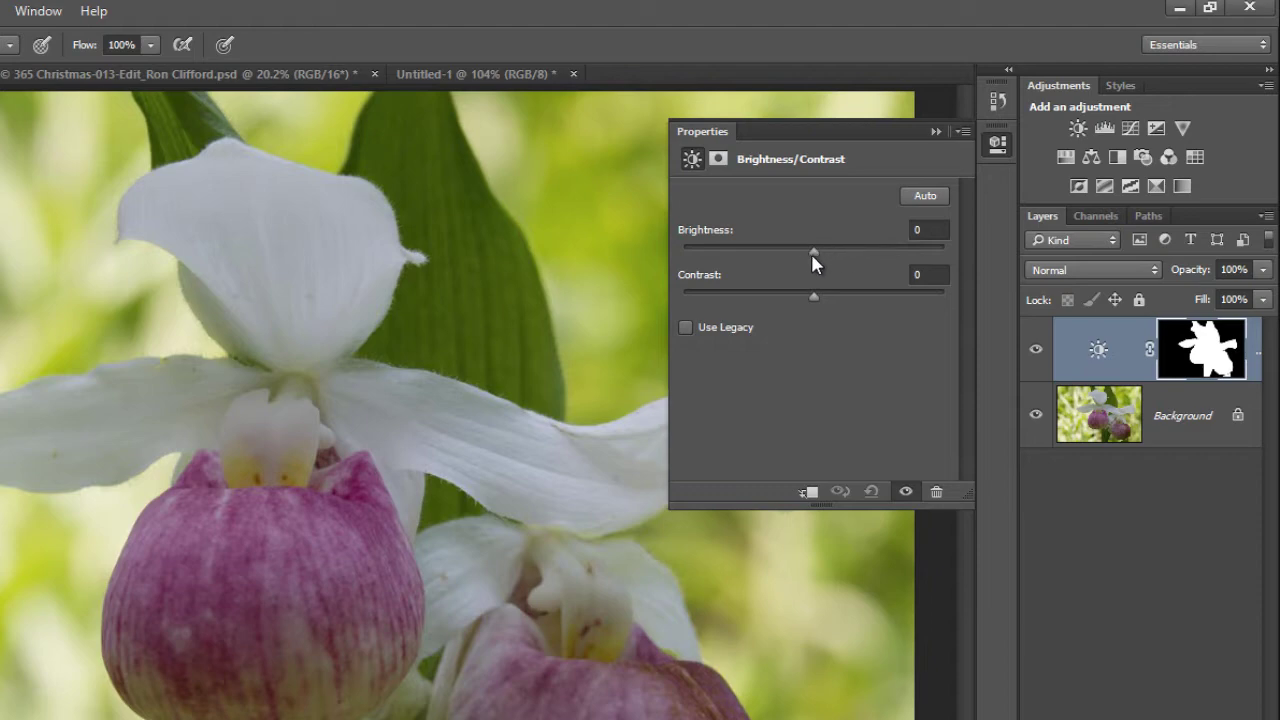
Step: Set the orchid adjustment layer's Brightness to 4
mouse_move(812, 254)
left_mouse_down()
mouse_move(780, 254)
mouse_move(866, 256)
mouse_move(771, 257)
mouse_move(857, 249)
mouse_move(800, 251)
mouse_move(817, 248)
left_mouse_up()
Step: Select the Brightness/Contrast 1 layer mask and invert it with Ctrl+I
left_click(1200, 358)
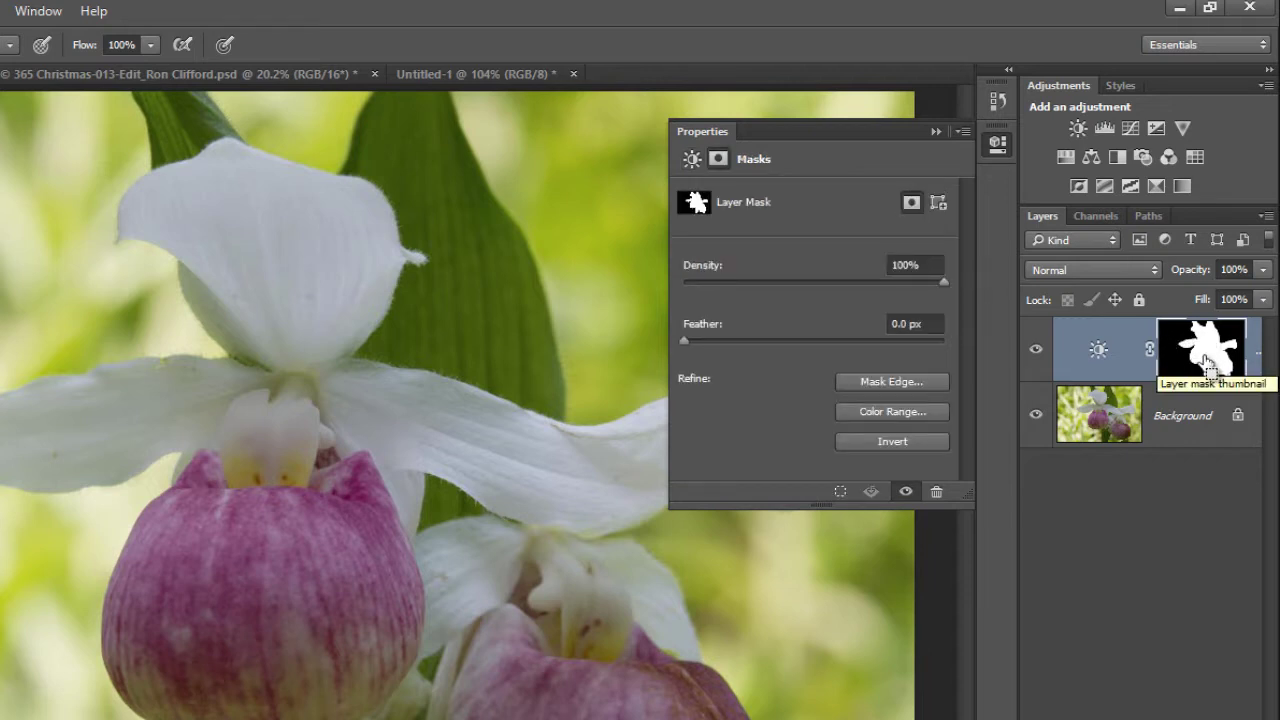
key("ctrl+i")
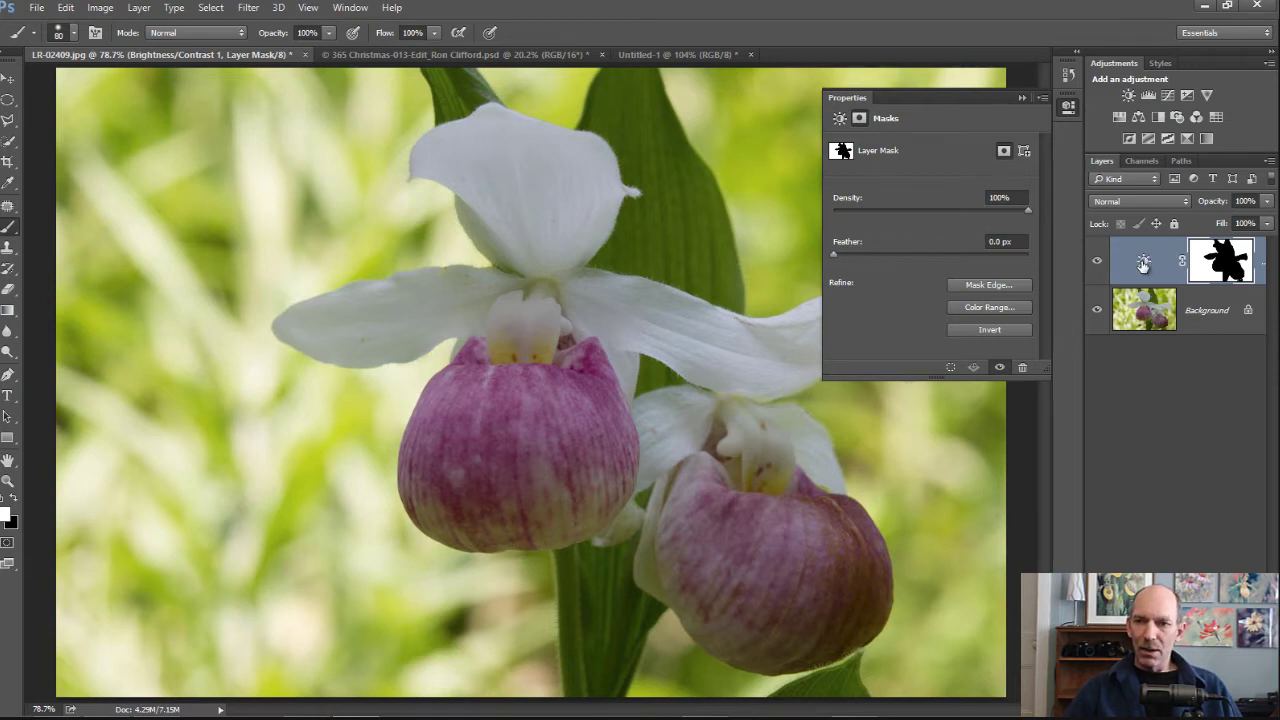
Step: Lower the first Brightness/Contrast layer's brightness to about -73, then select the Background layer
left_click(1143, 263)
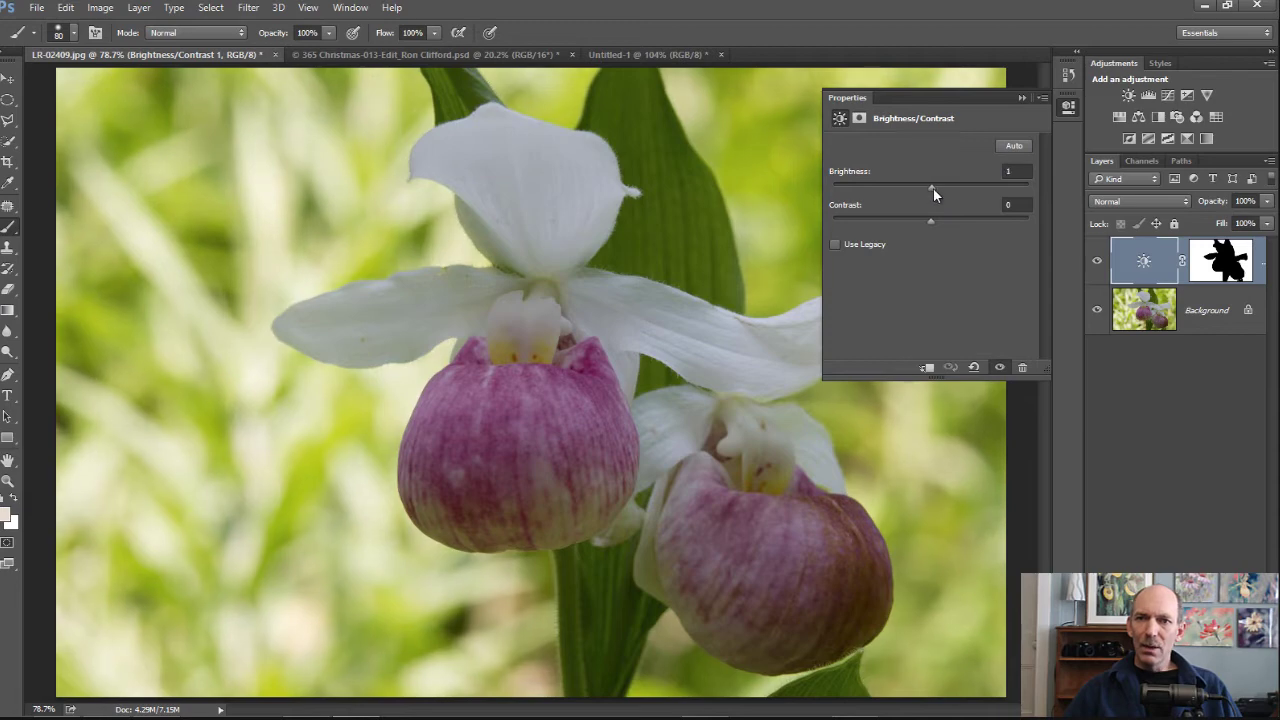
left_click_drag(933, 188, 869, 188)
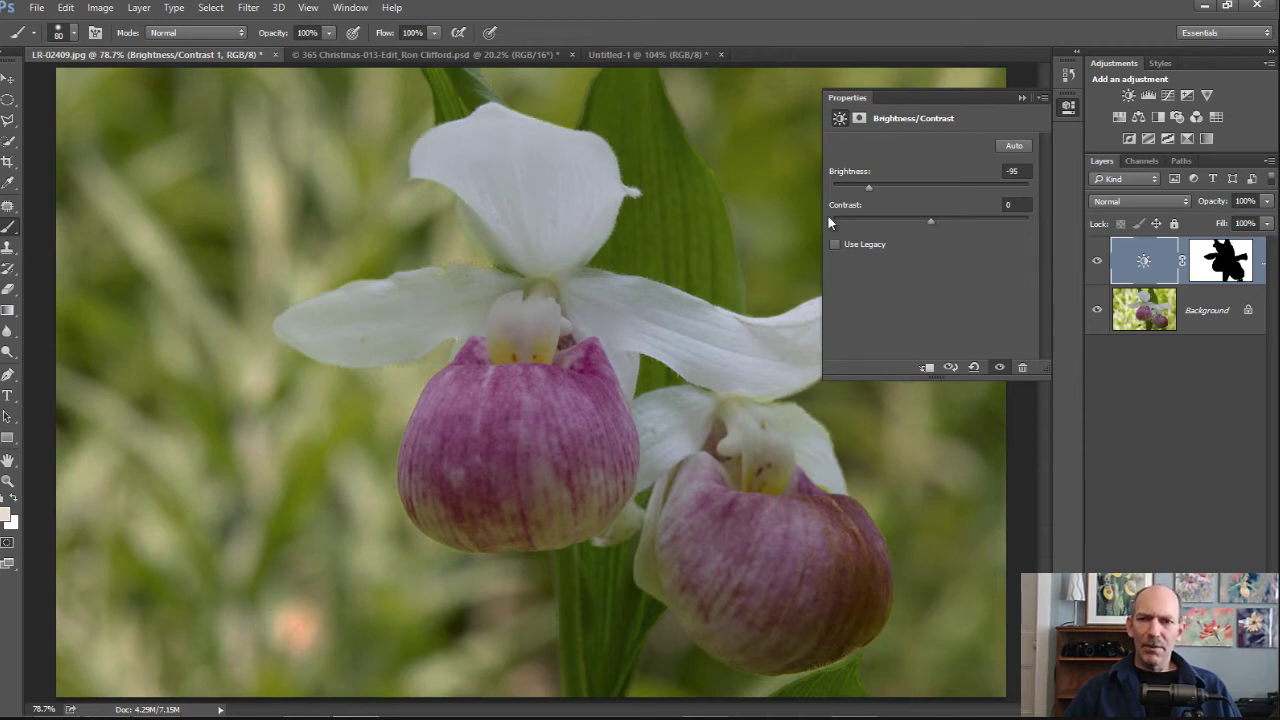
left_click_drag(869, 186, 834, 191)
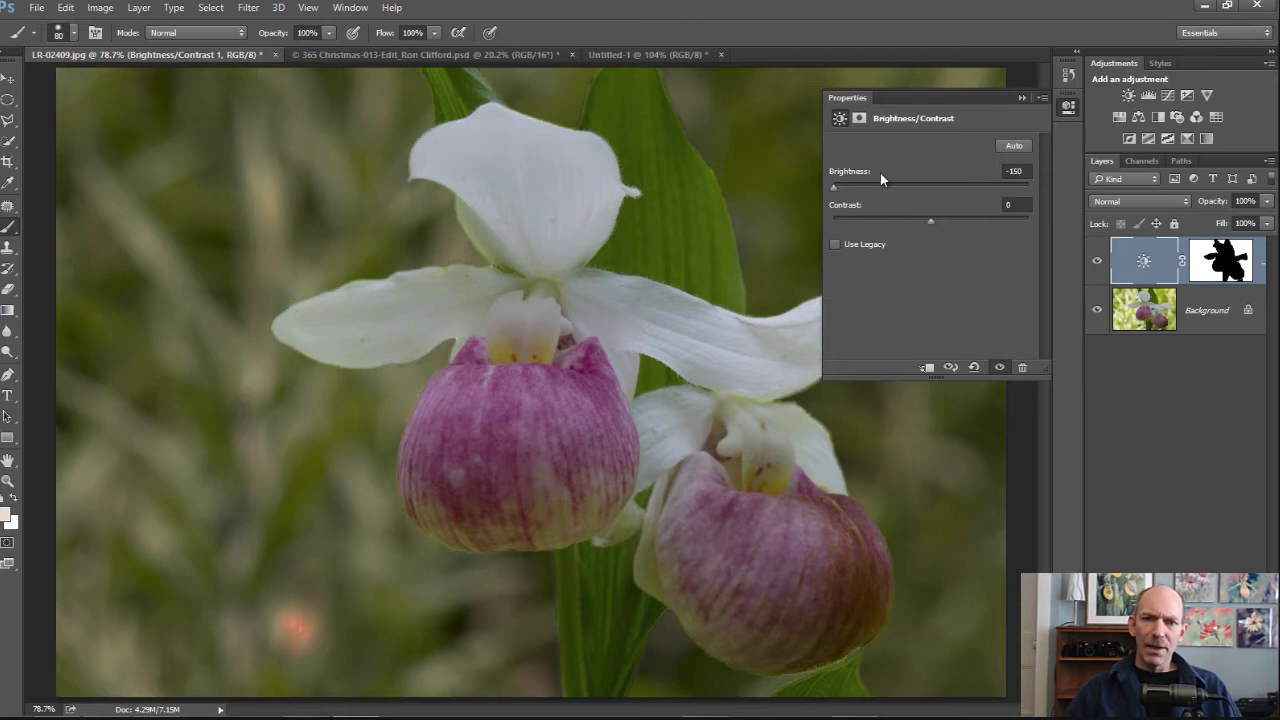
left_click_drag(834, 191, 871, 187)
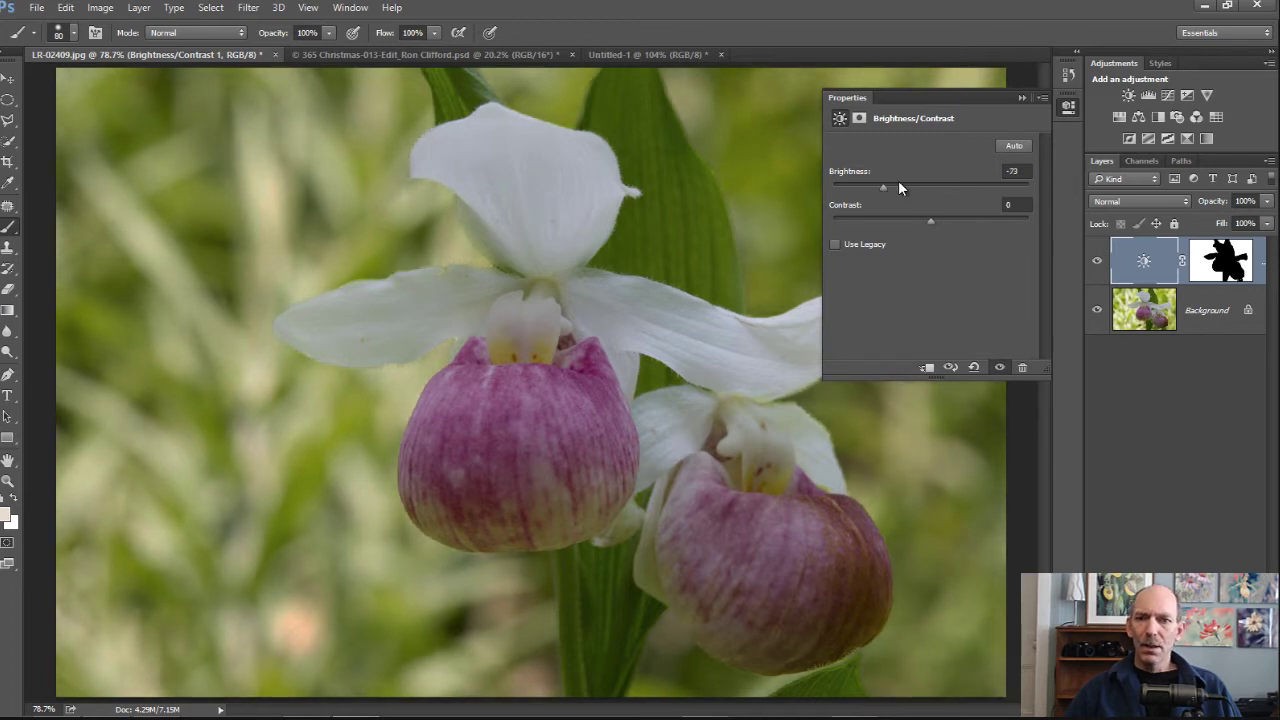
left_click(1198, 324)
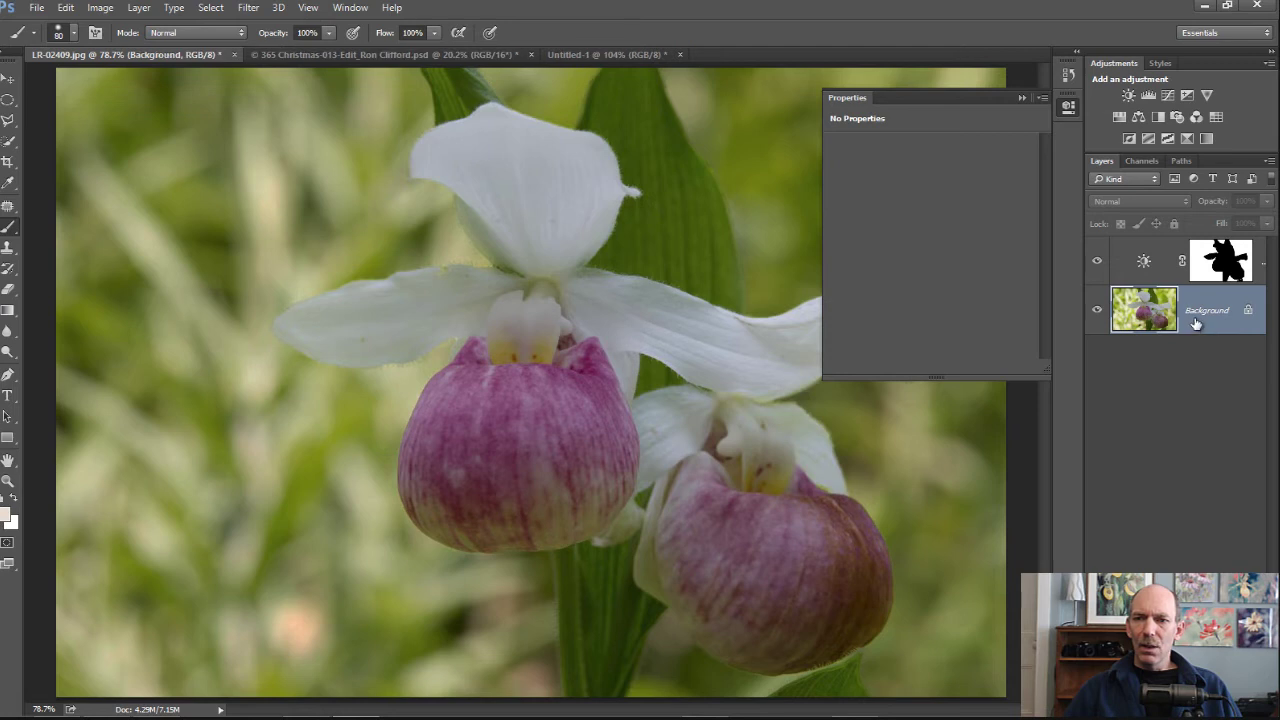
Step: Add a second Brightness/Contrast layer, delete its mask and Alt-copy the top layer's mask onto it
left_click(1022, 97)
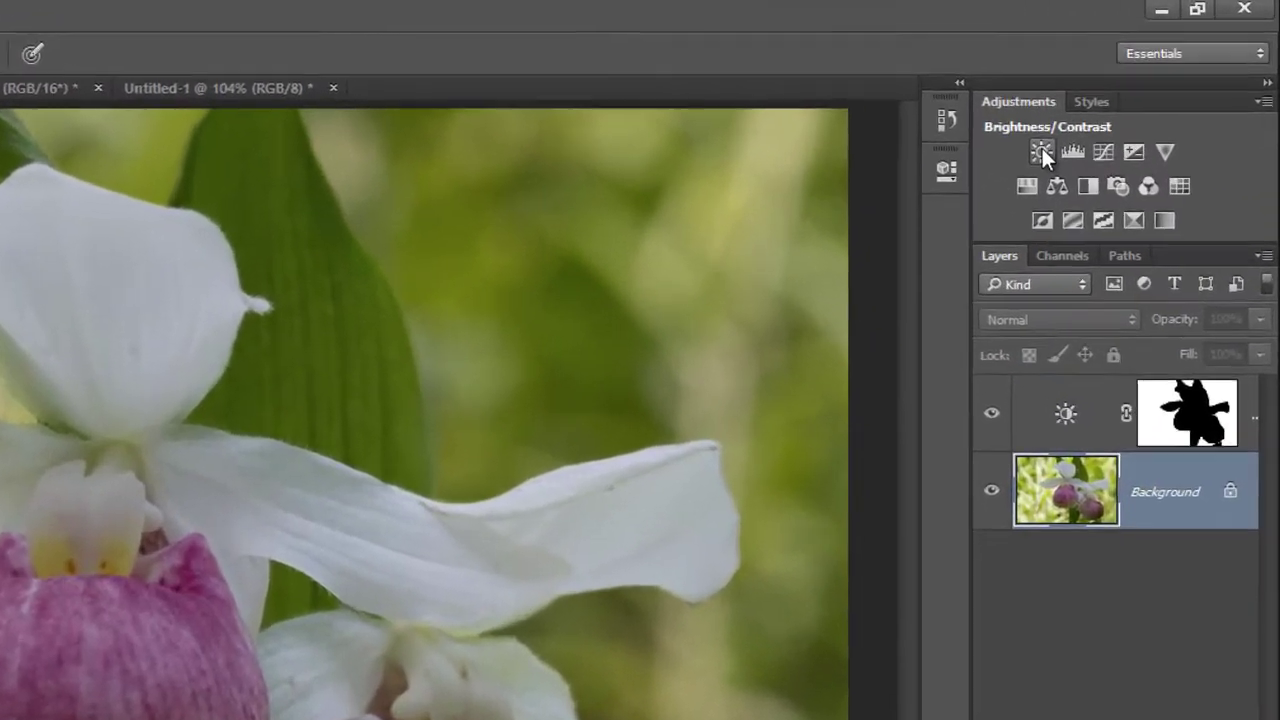
left_click(1042, 150)
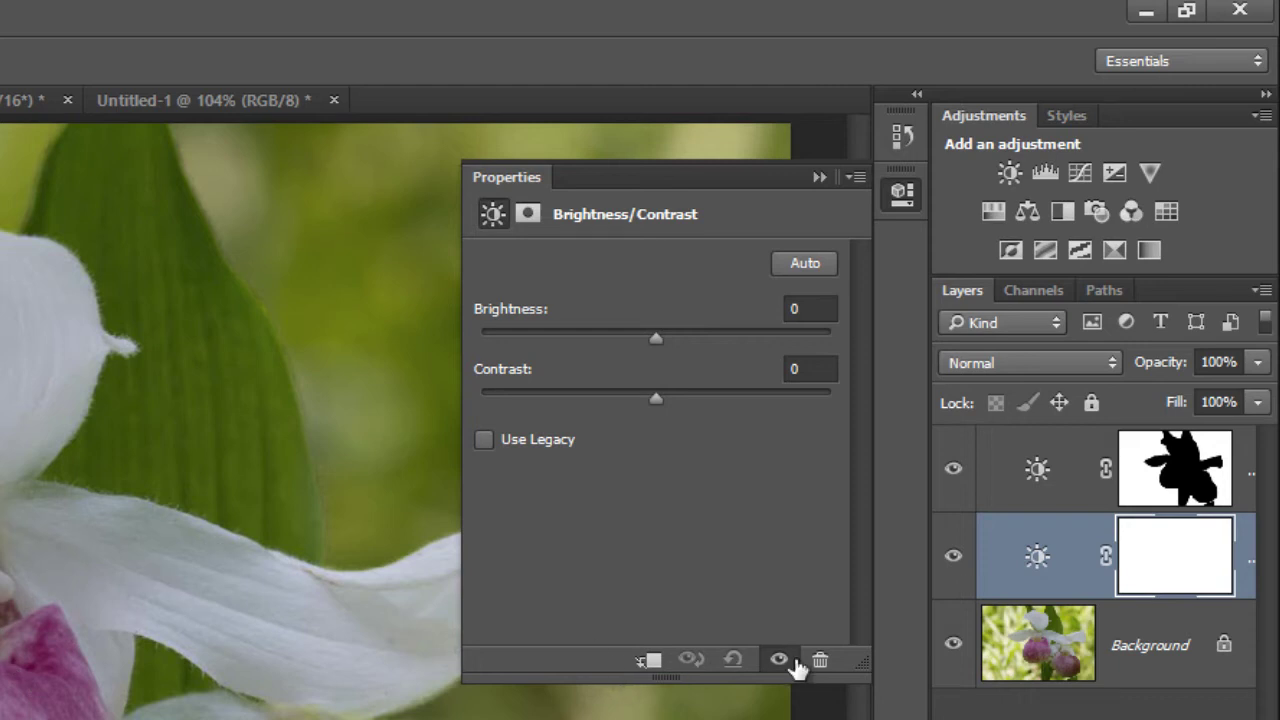
left_click(1185, 574)
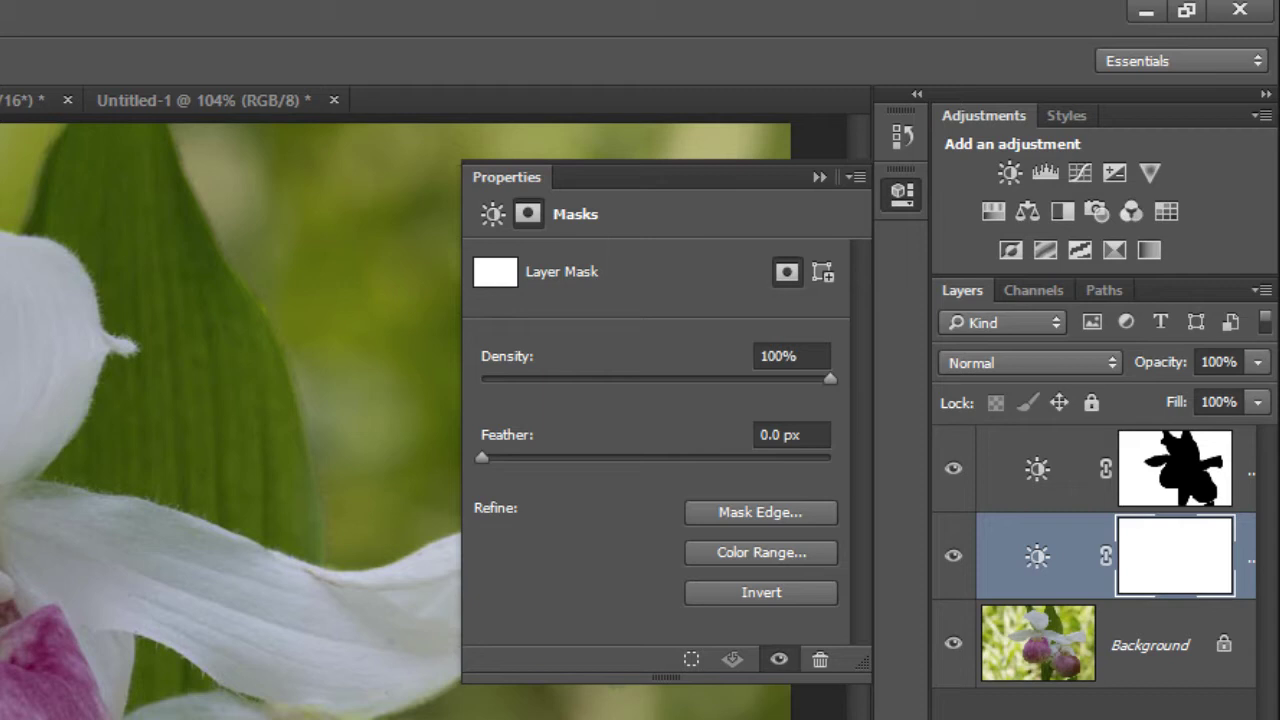
key("Delete")
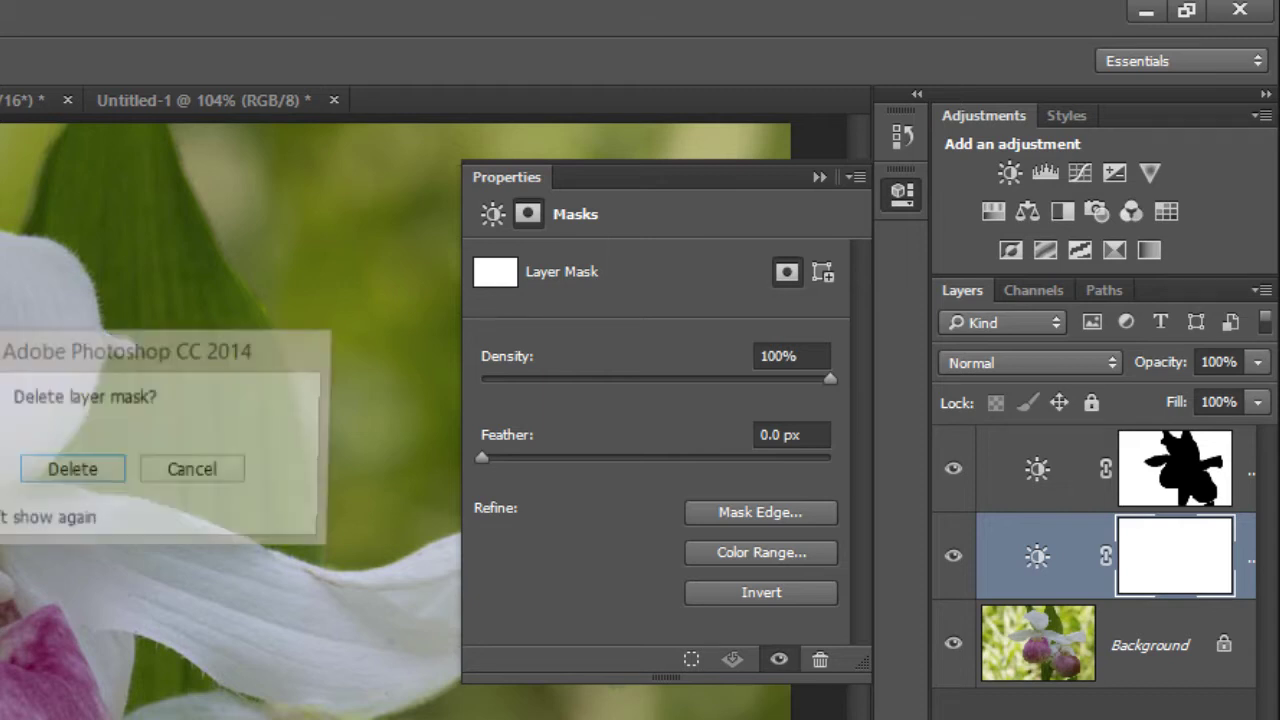
left_click(70, 474)
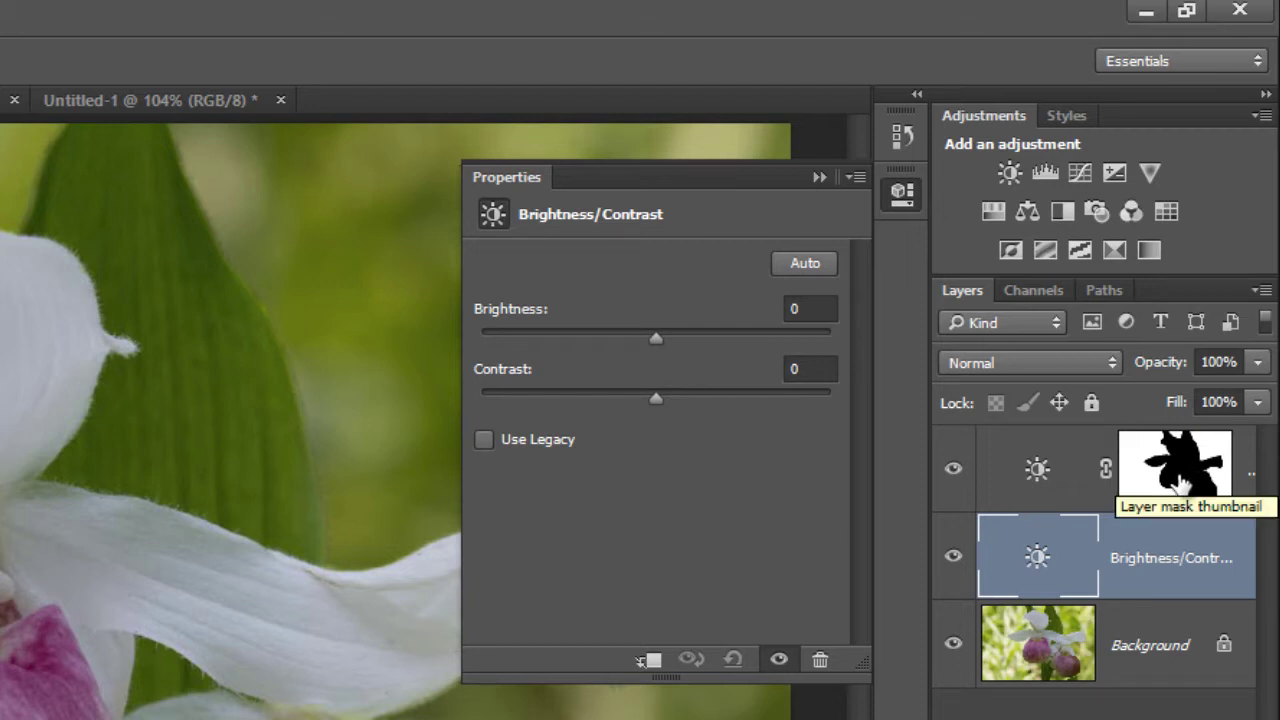
left_click_drag(1175, 483, 1180, 567)
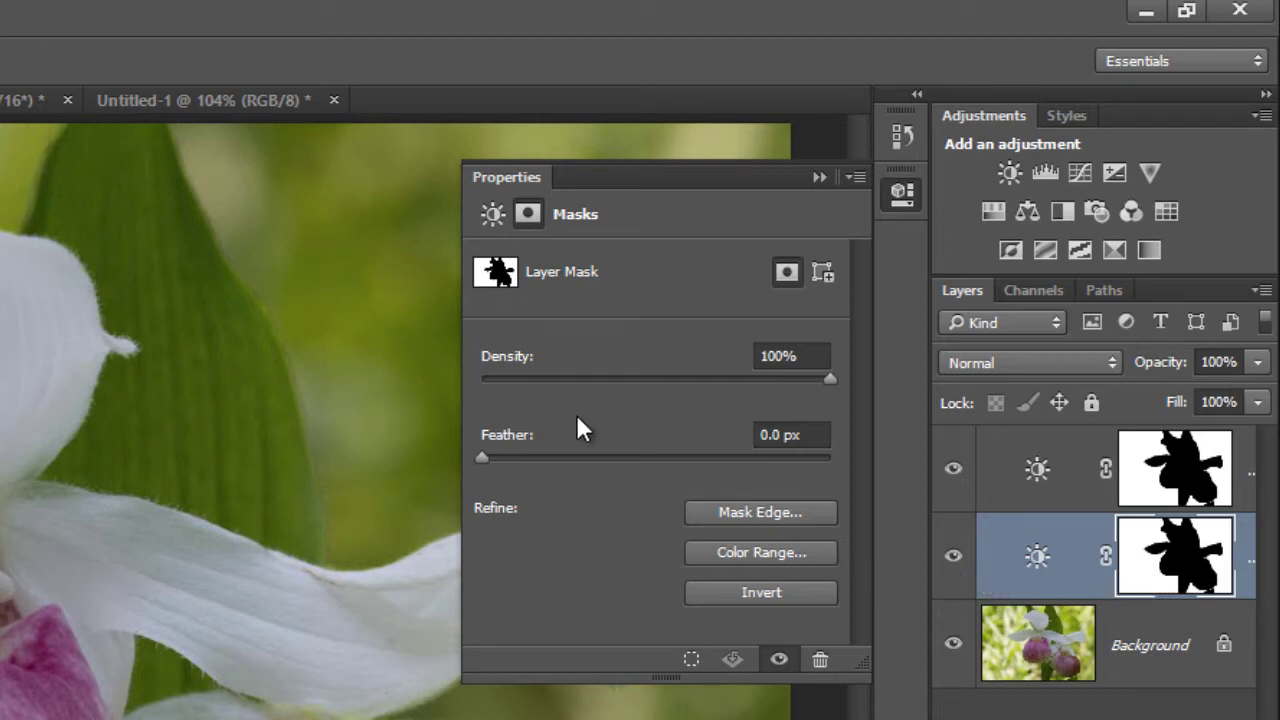
Step: Reset the second layer's brightness to 0 and invert its copied mask with Ctrl+I
left_click(1036, 560)
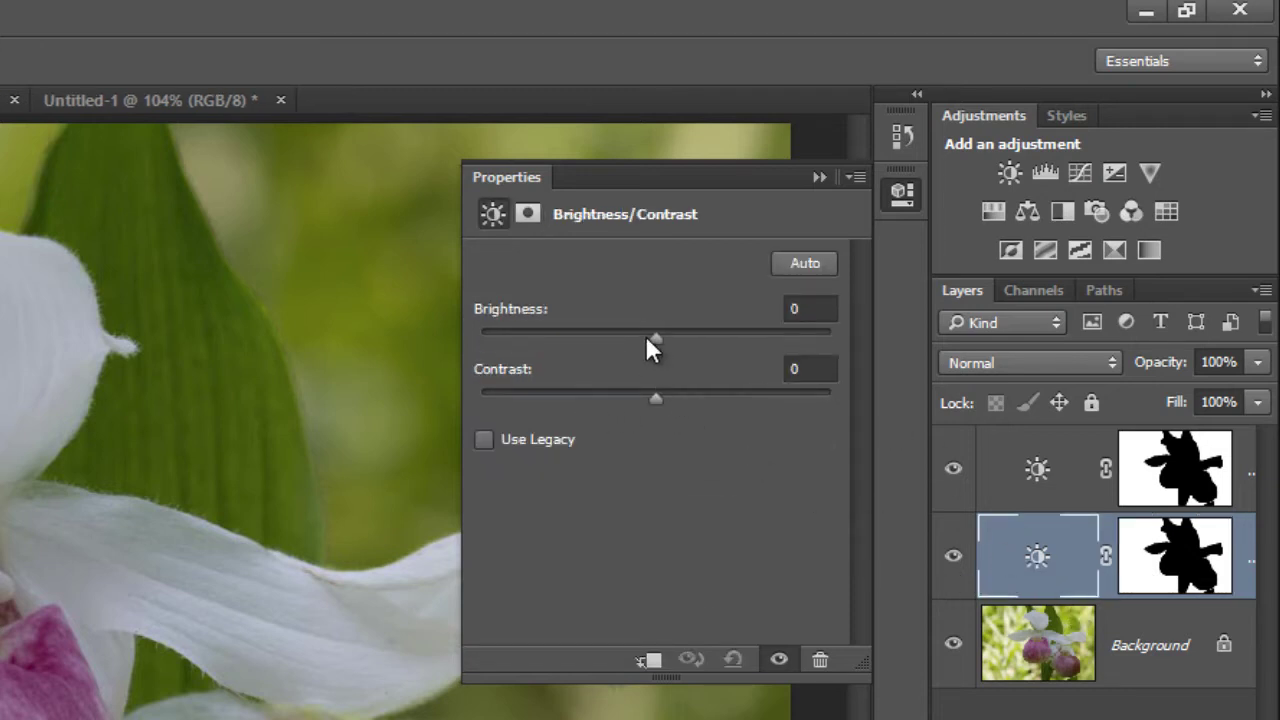
left_click_drag(622, 340, 653, 337)
left_click_drag(500, 313, 503, 311)
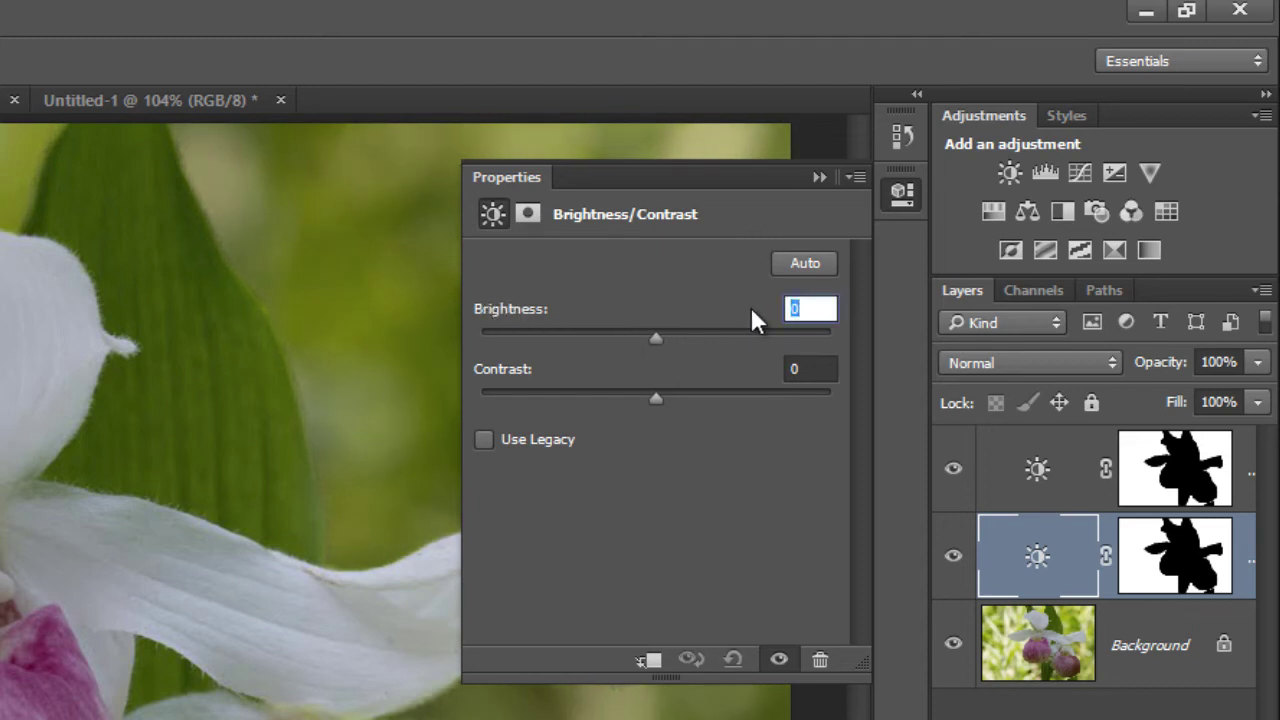
left_click(1165, 566)
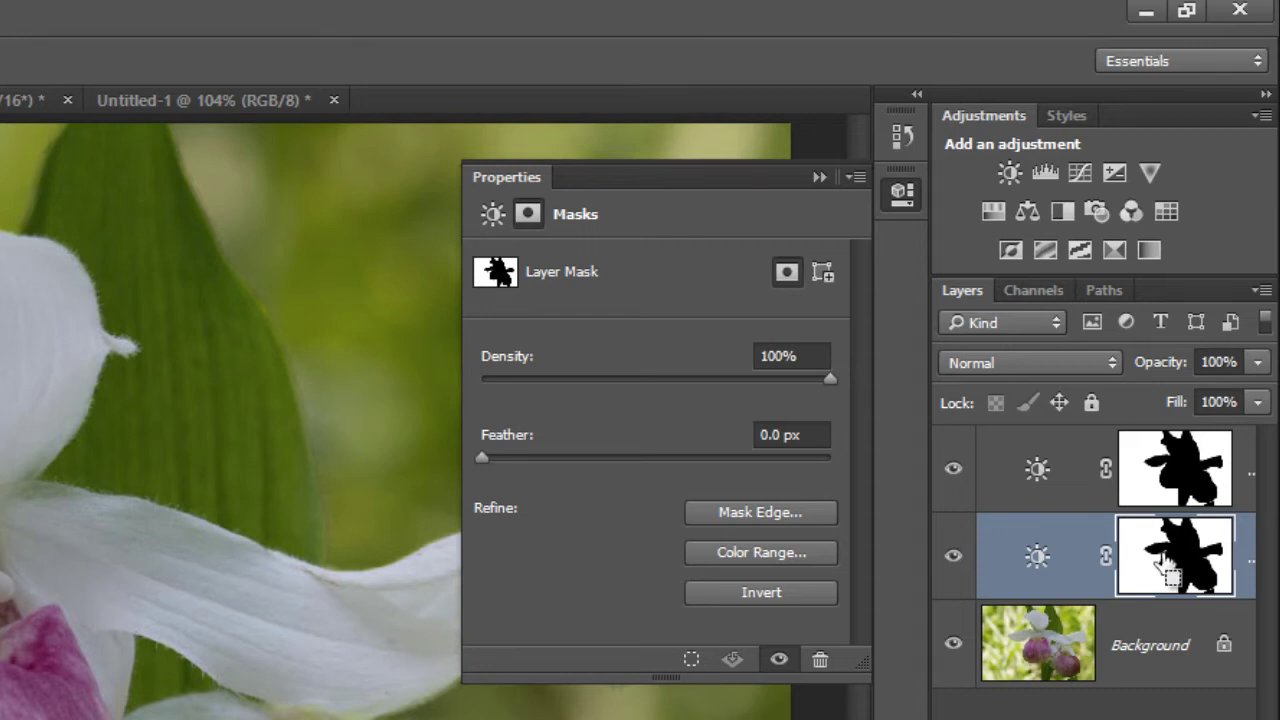
key("ctrl+i")
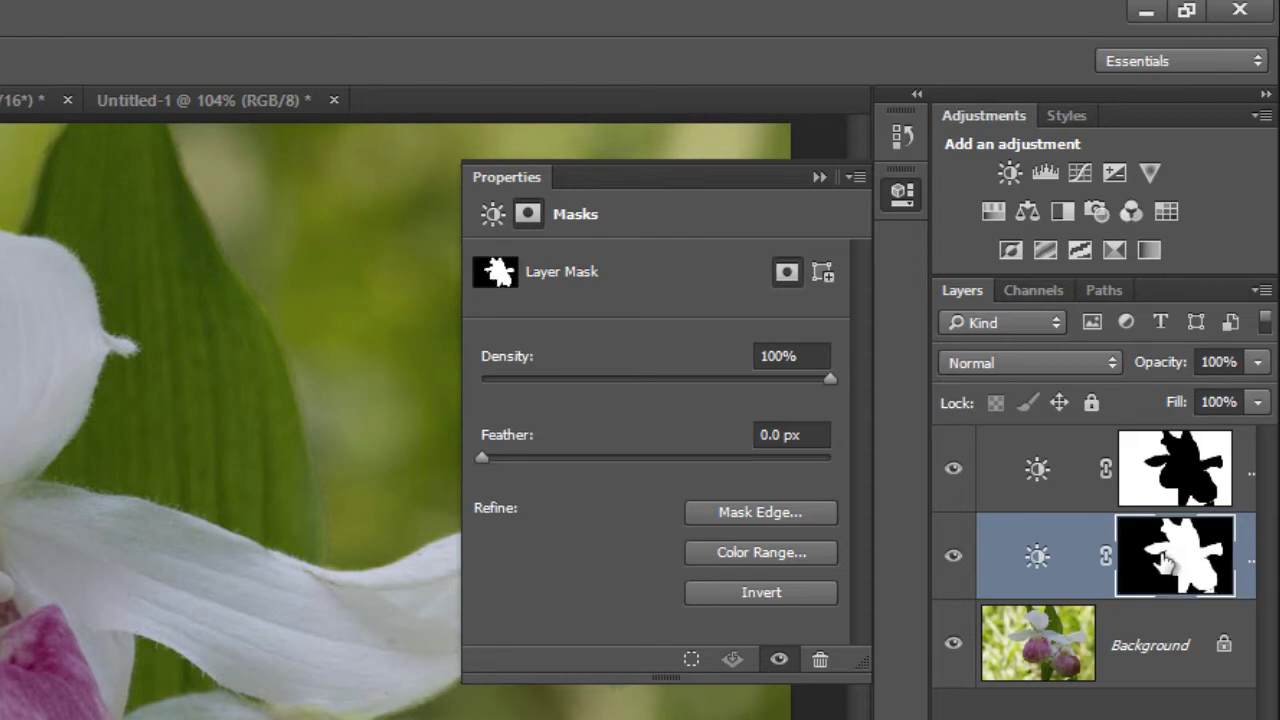
Step: Set the flower-masked Brightness/Contrast layer to Brightness 45 and Contrast 21, then collapse Properties
left_click(1040, 562)
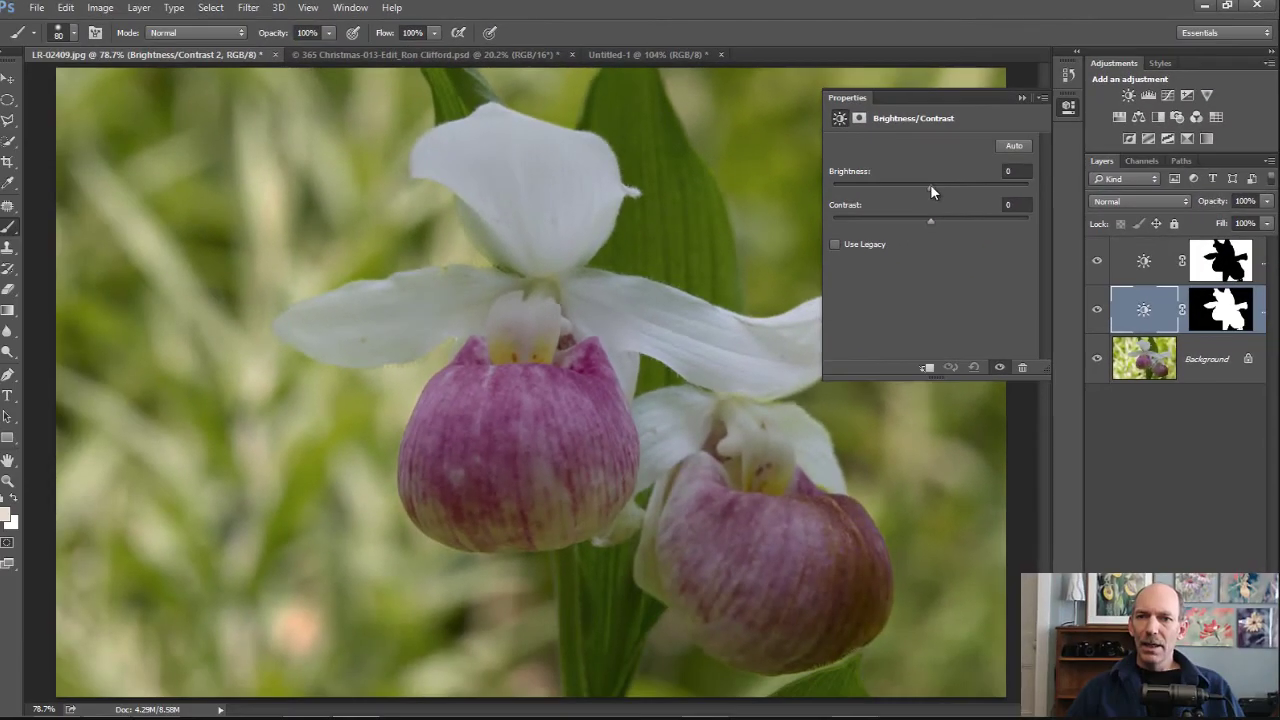
left_click_drag(930, 188, 958, 185)
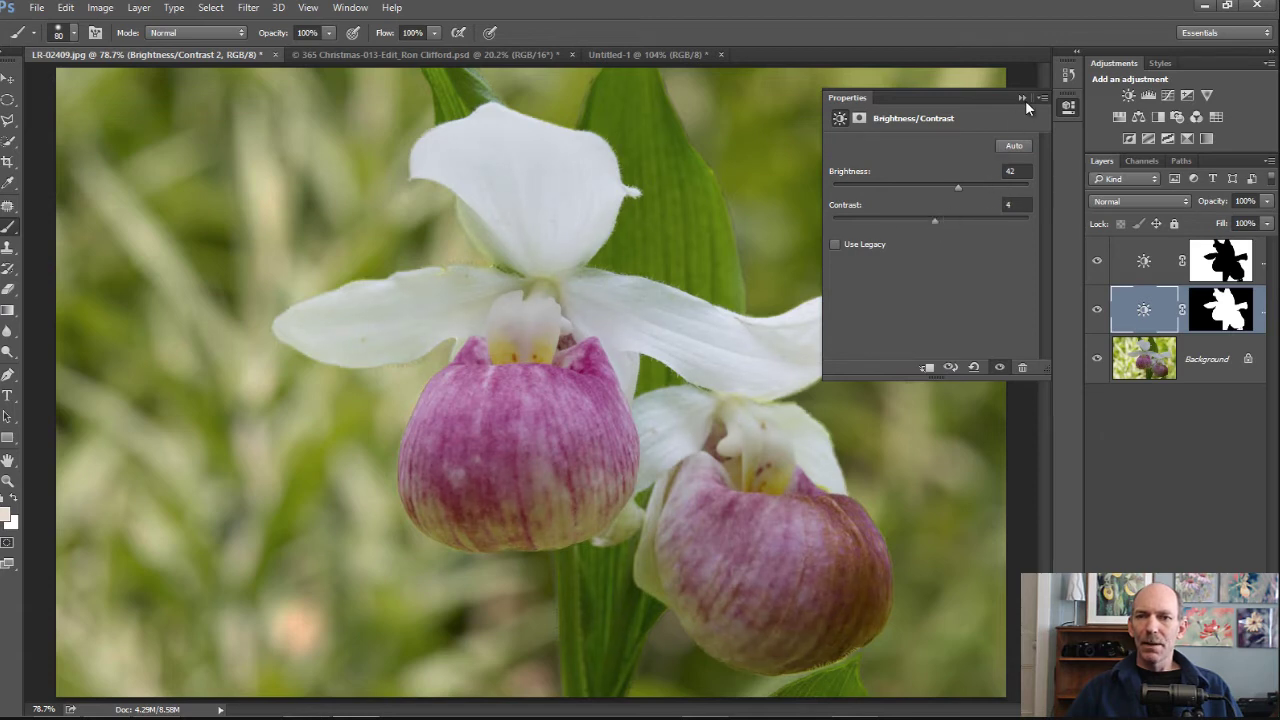
left_click_drag(938, 217, 942, 216)
left_click(950, 219)
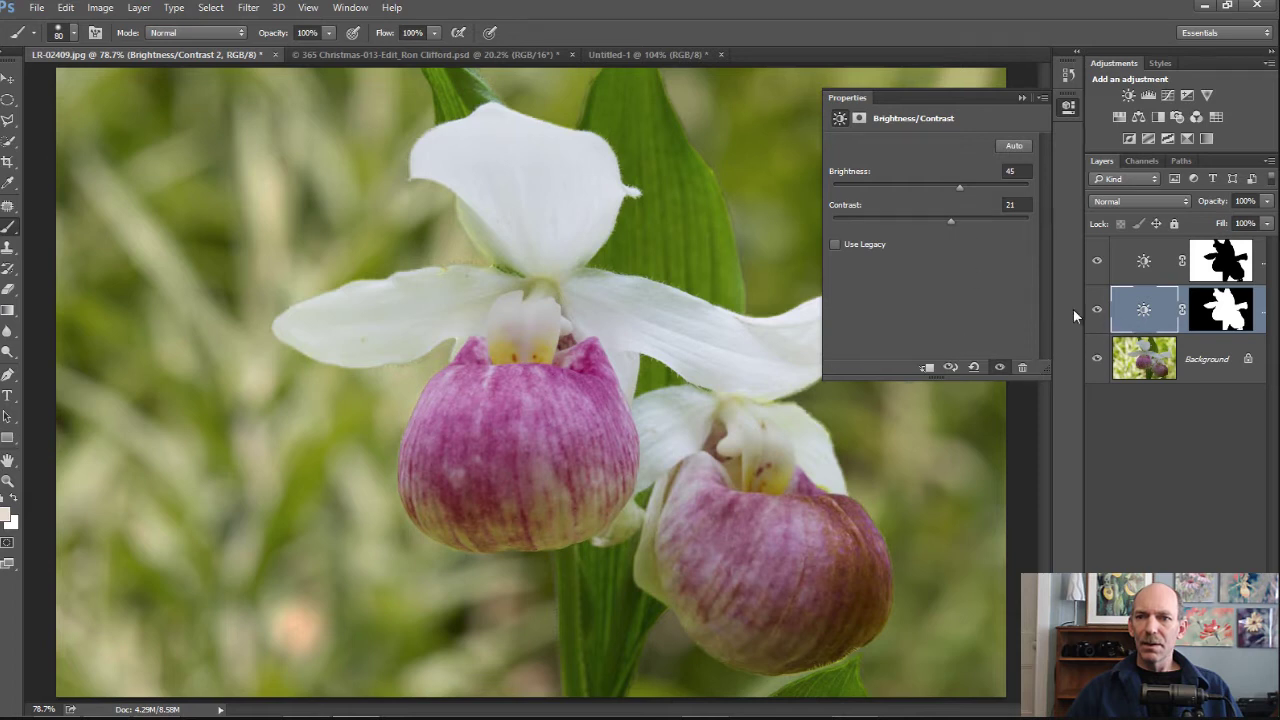
left_click(1020, 97)
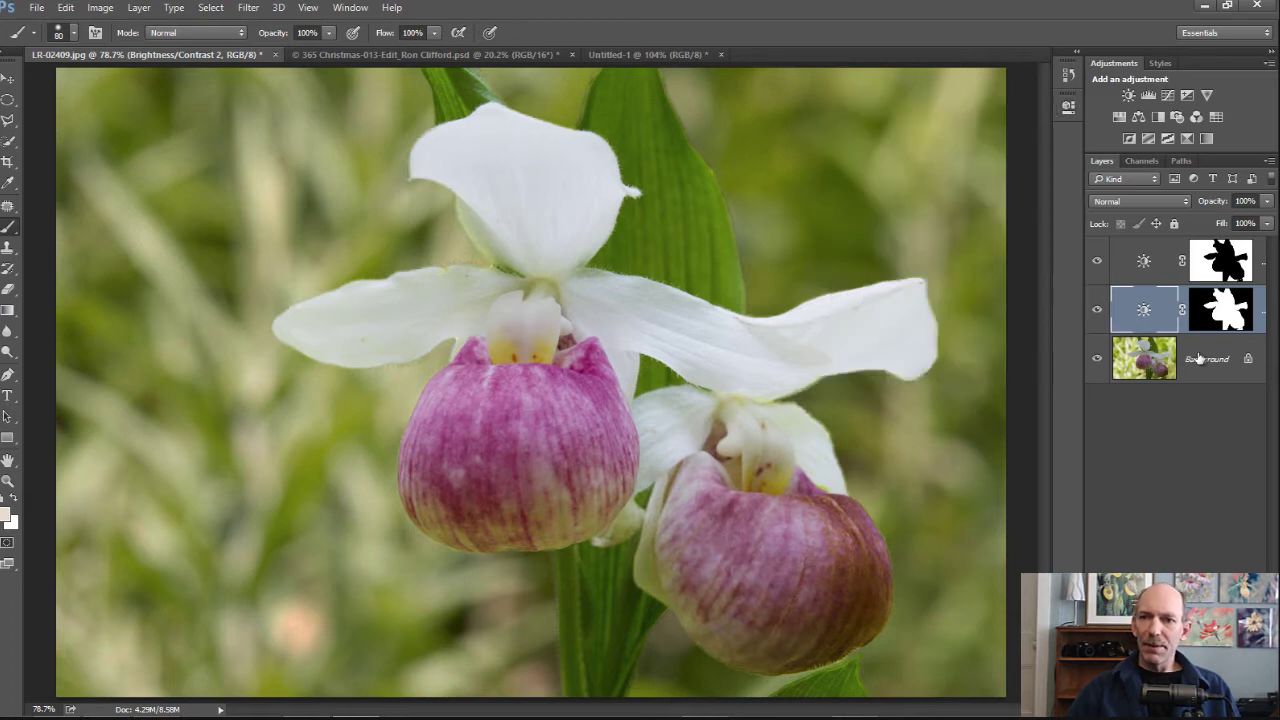
left_click(1168, 261)
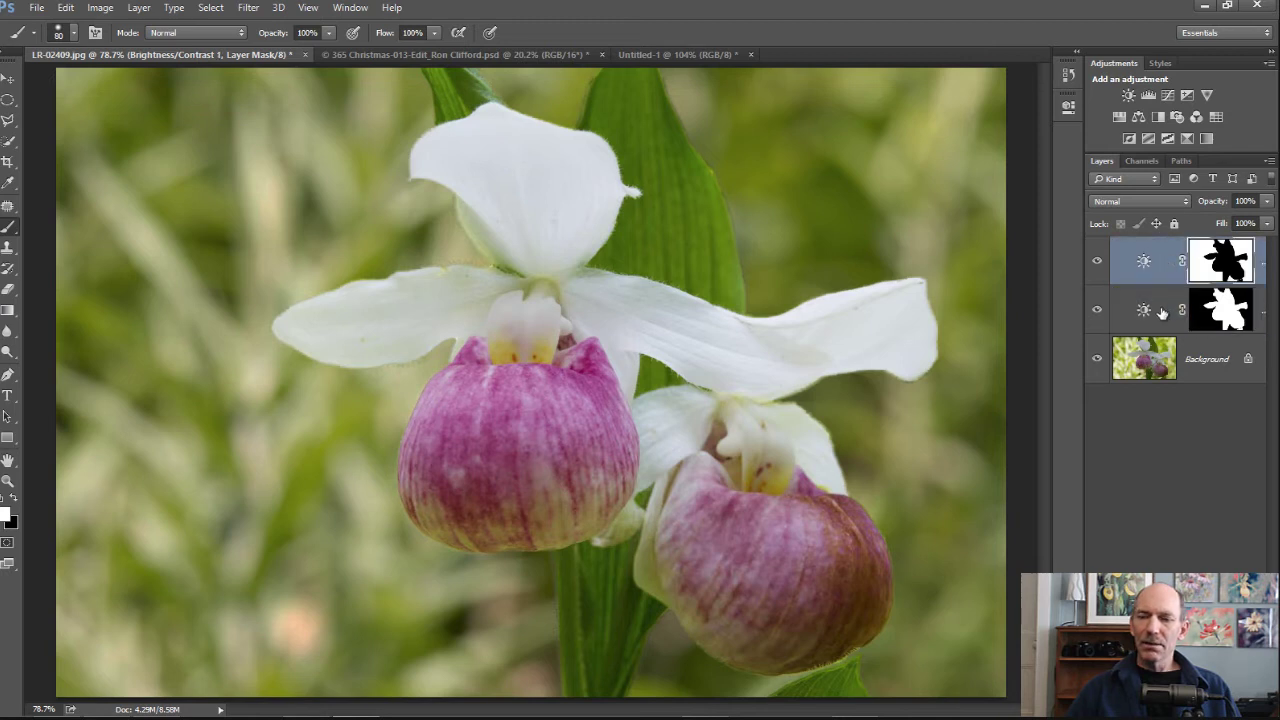
Step: Load the middle layer's flower mask as a selection and select the Background layer
left_click(1217, 313)
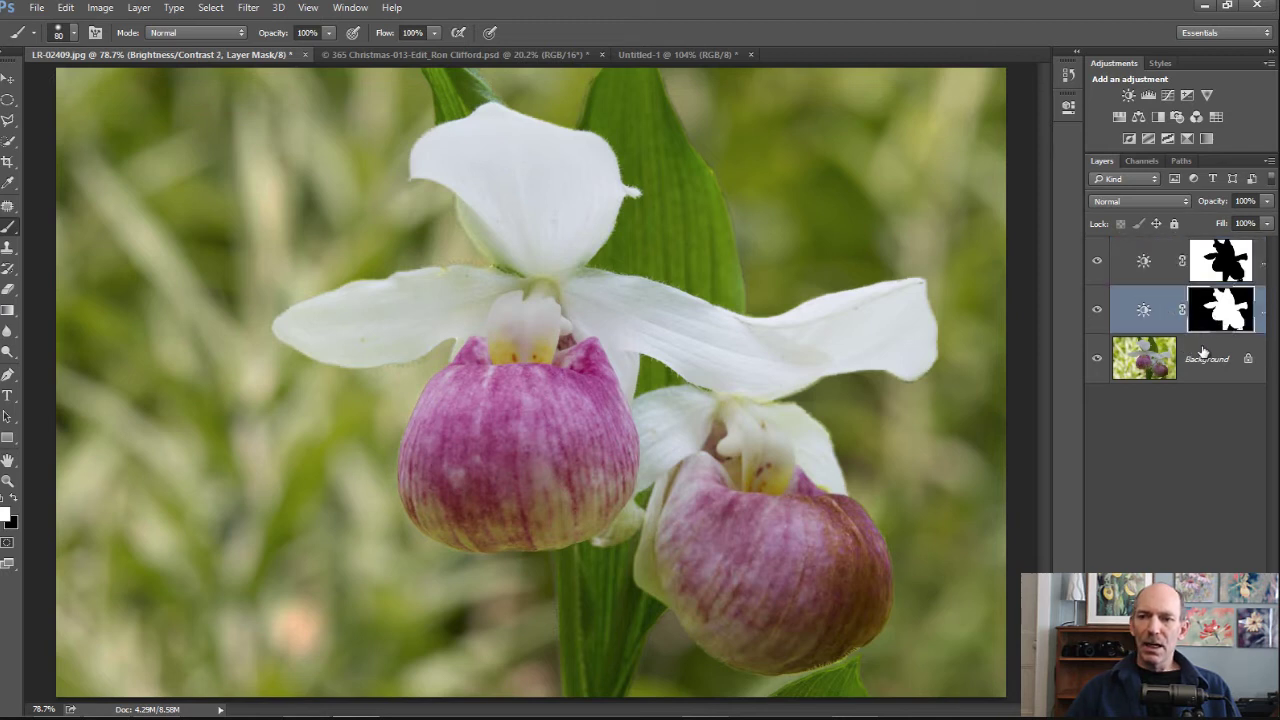
left_click(1202, 360)
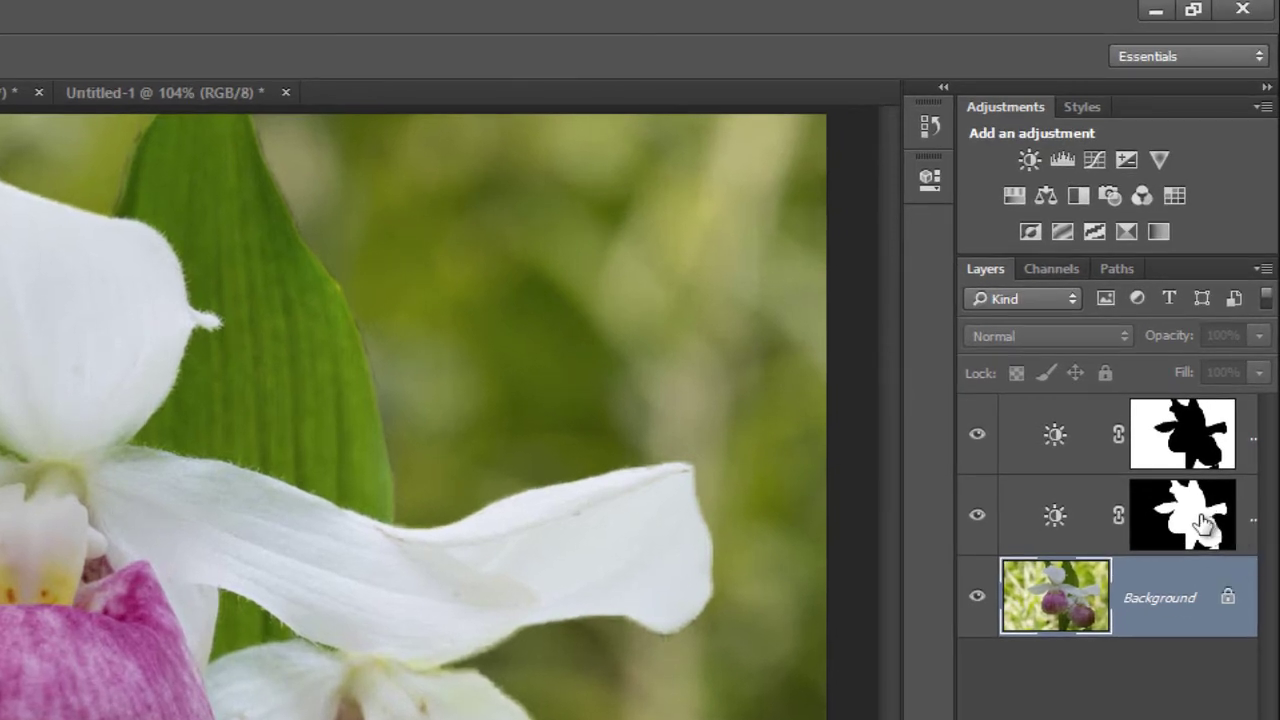
left_click(1203, 450)
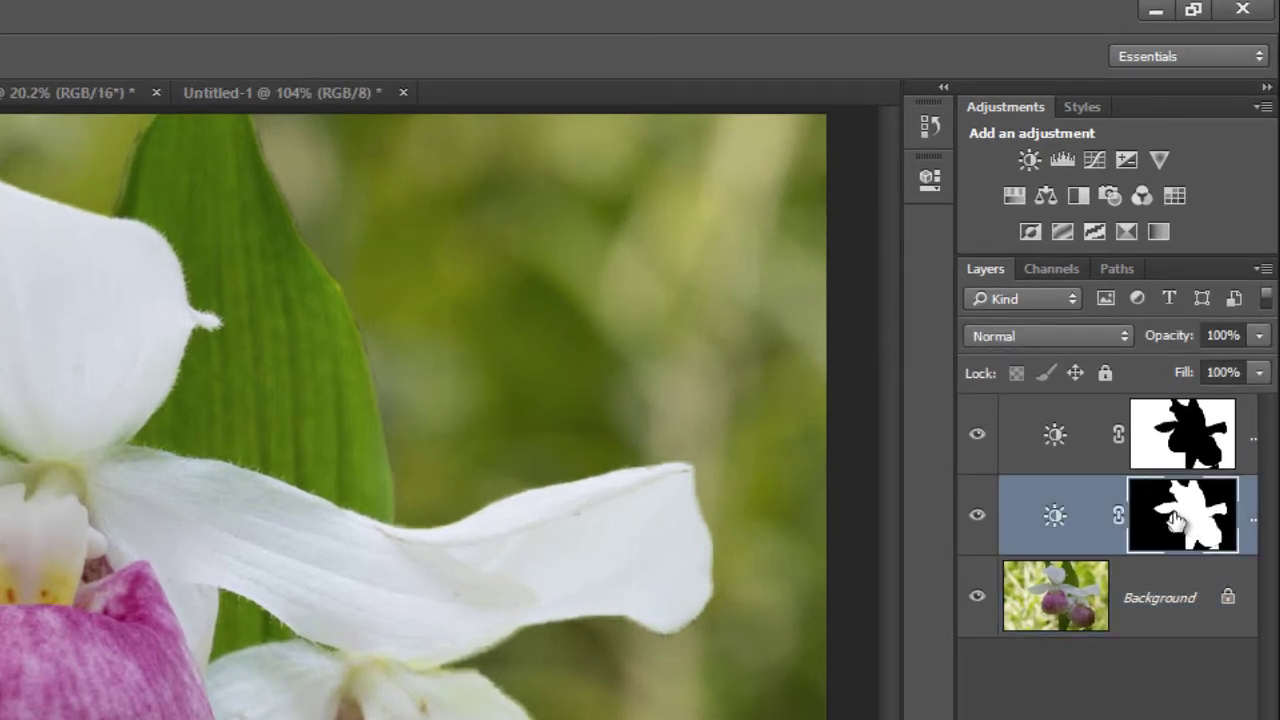
left_click_drag(1175, 516, 1197, 527)
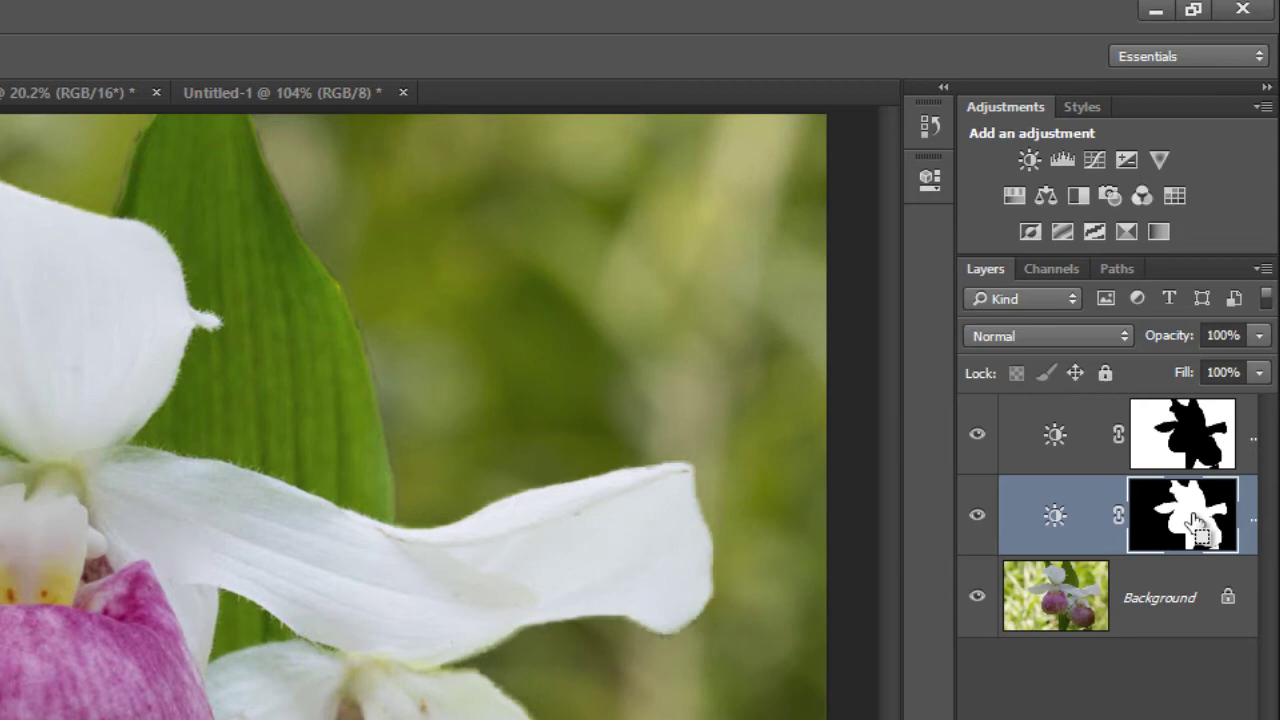
left_click(1197, 522, "ctrl")
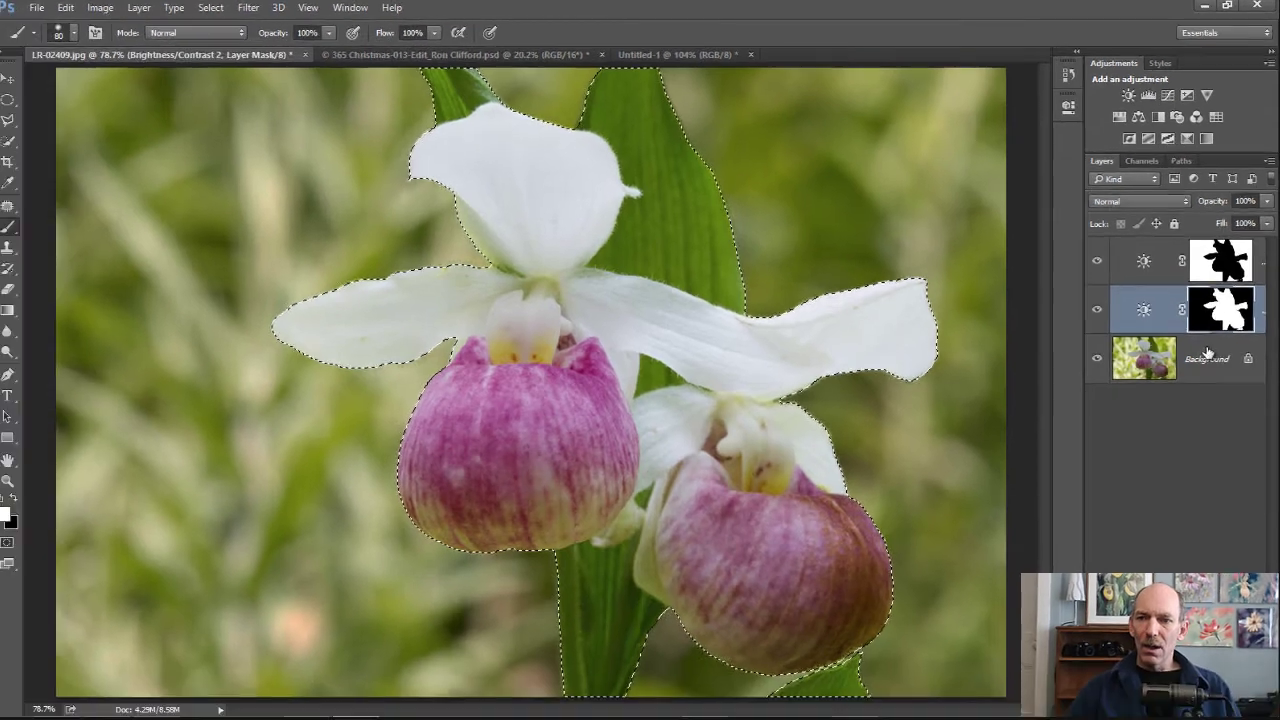
left_click(1160, 605)
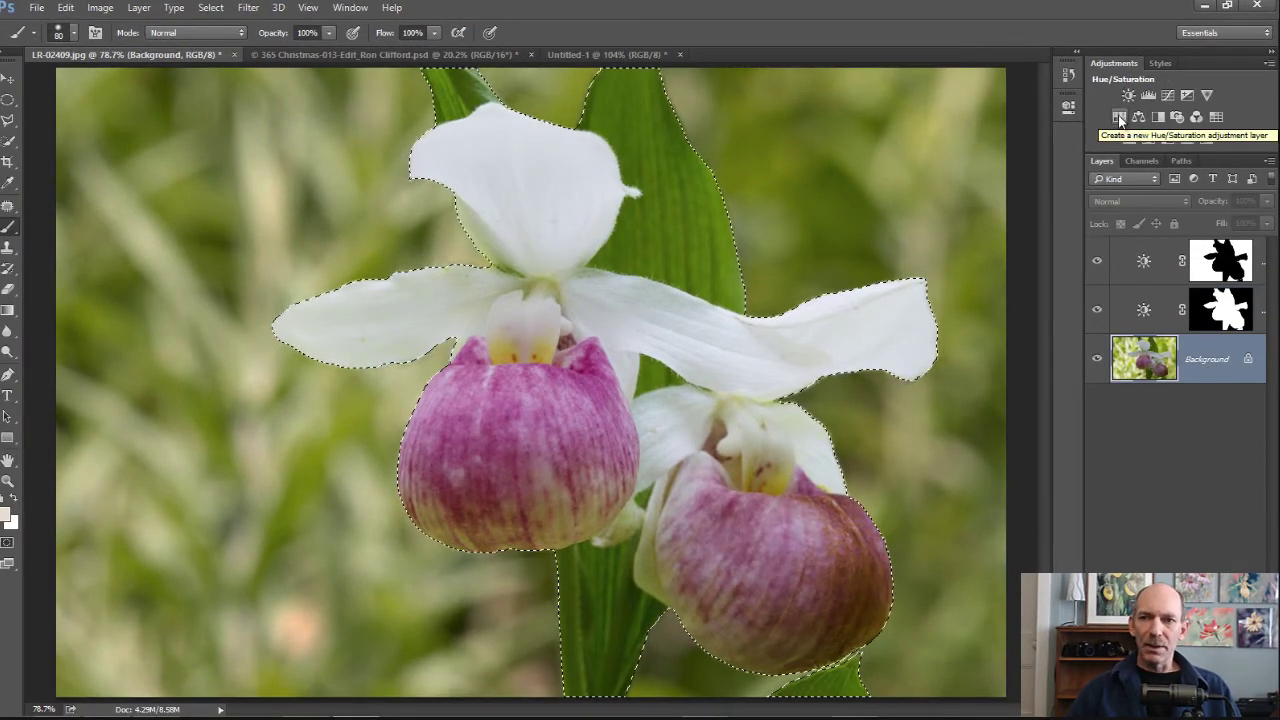
Step: Add a Hue/Saturation adjustment limited to the flowers with Saturation +20
left_click(1120, 118)
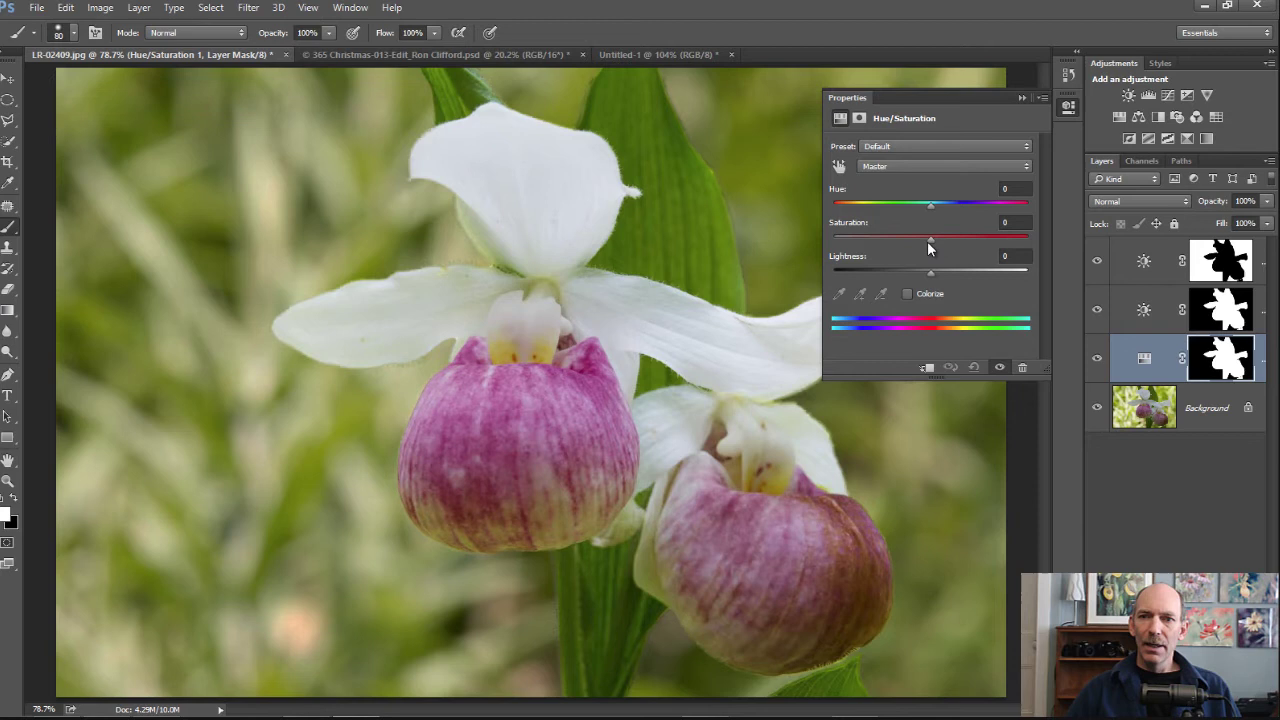
left_click_drag(930, 240, 951, 240)
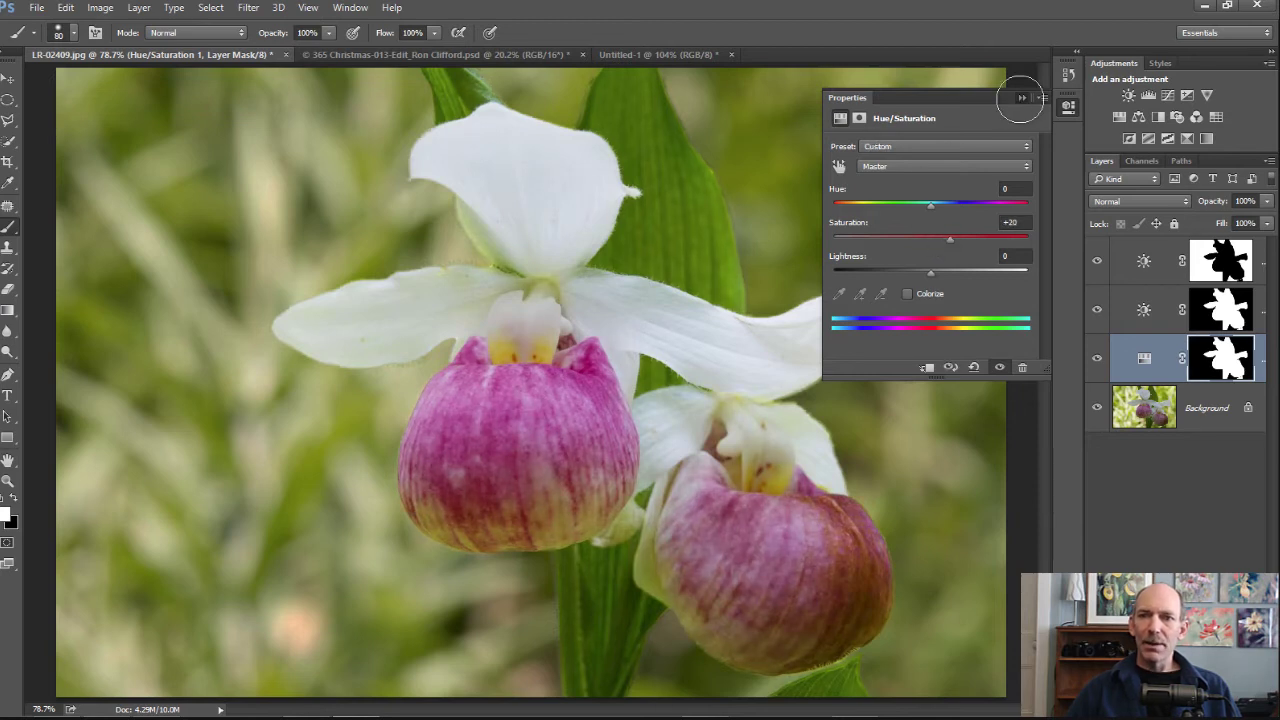
left_click(1021, 97)
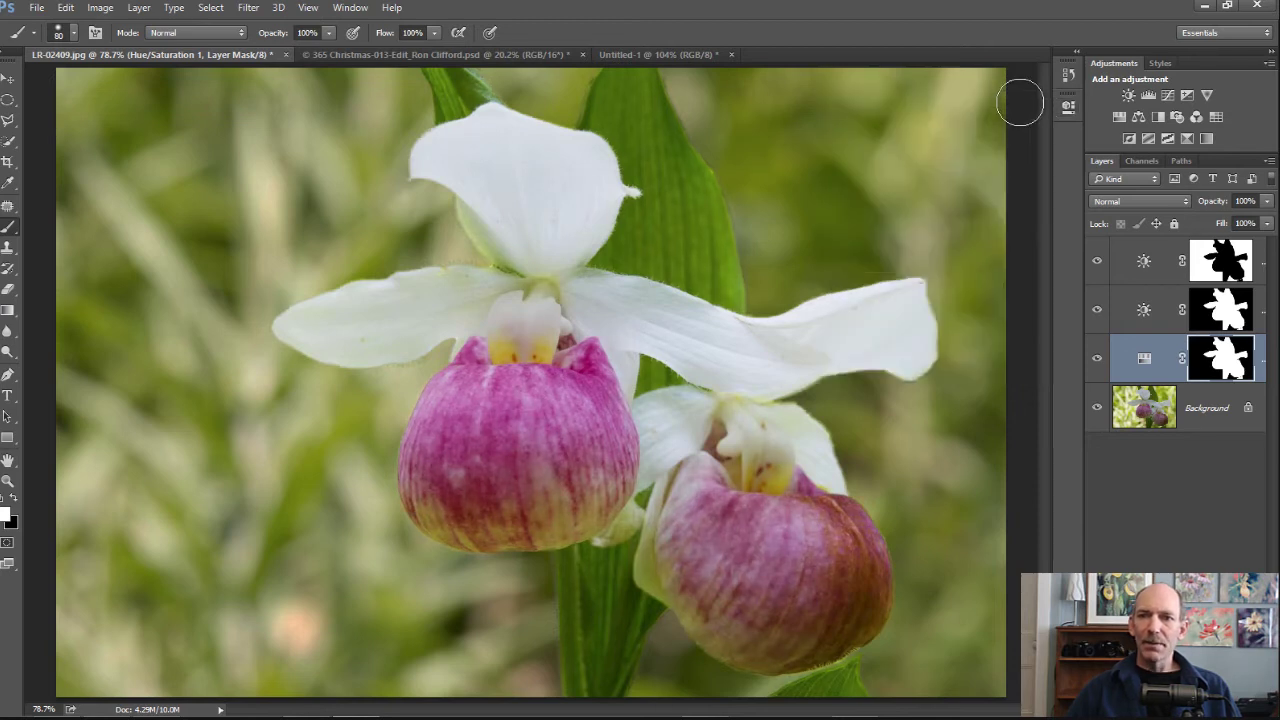
left_click(1144, 412)
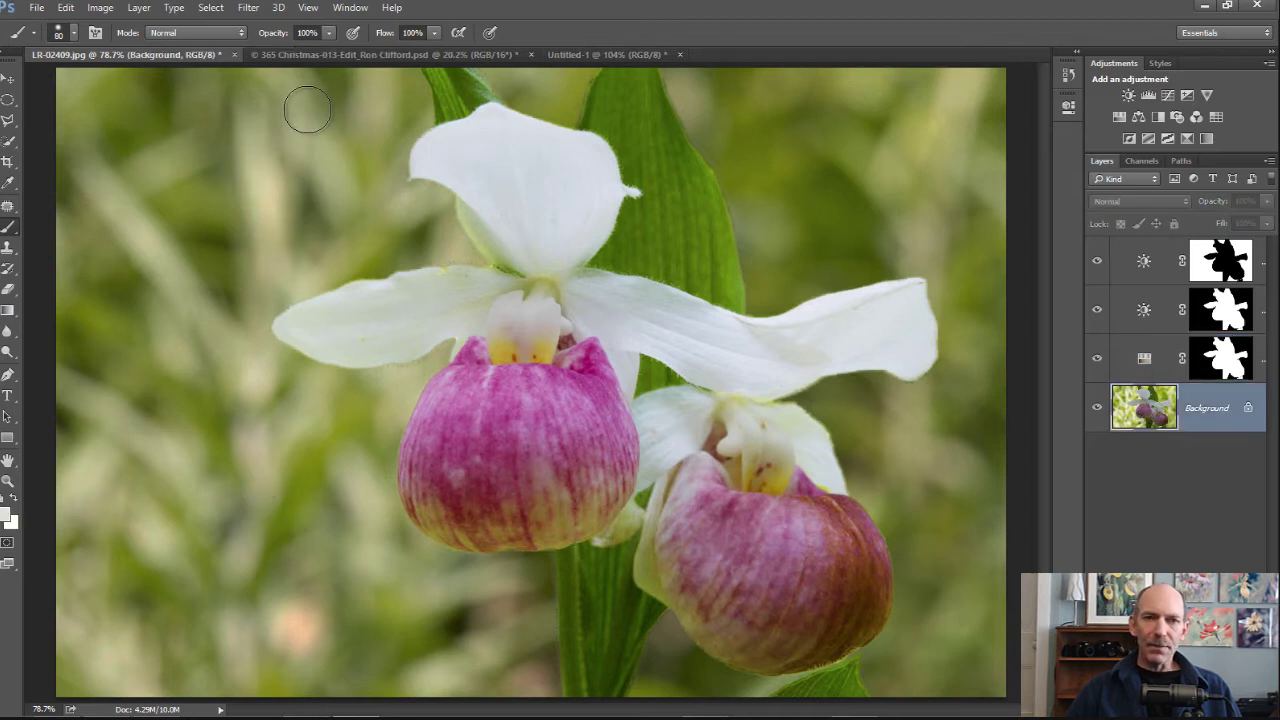
left_click(10, 207)
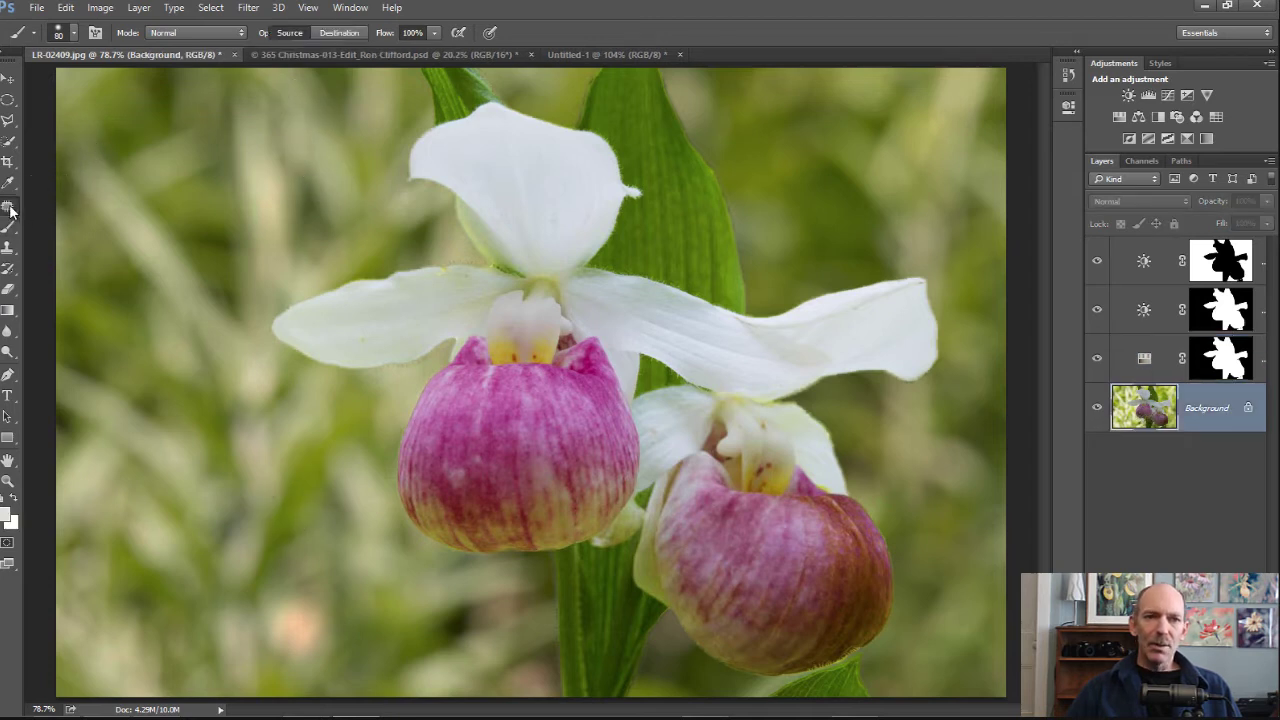
left_click(10, 207)
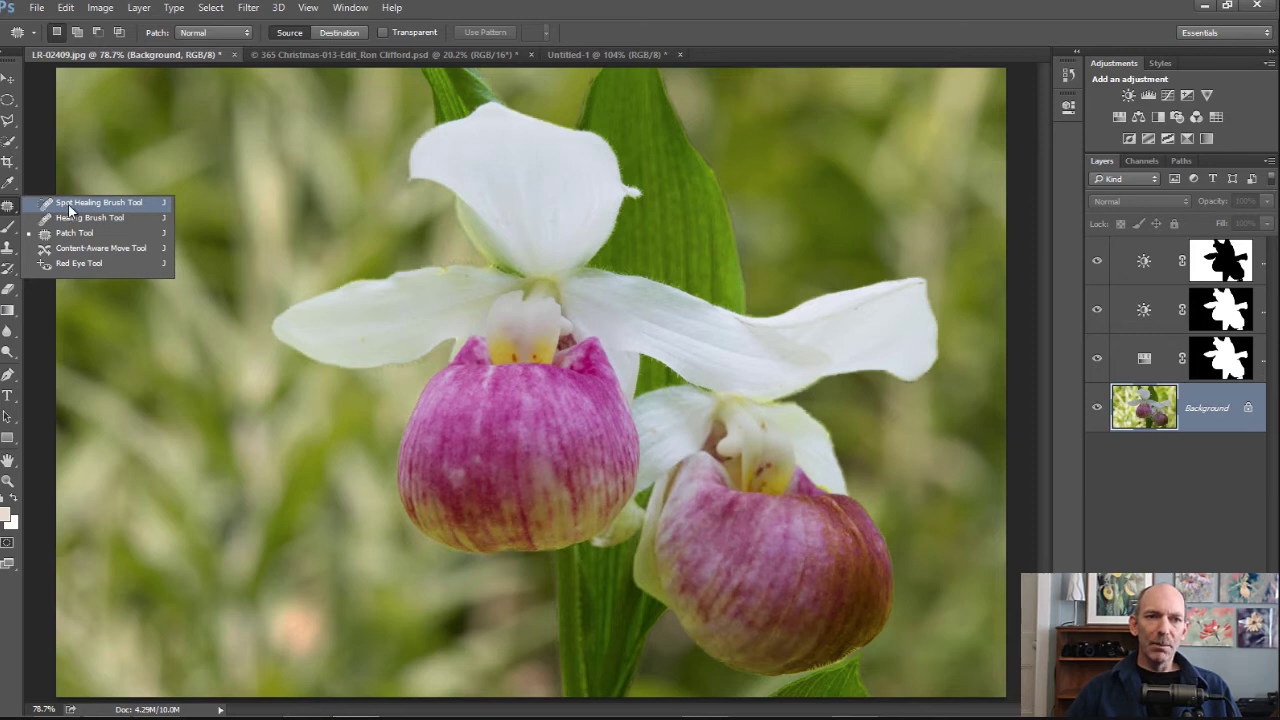
left_click(58, 234)
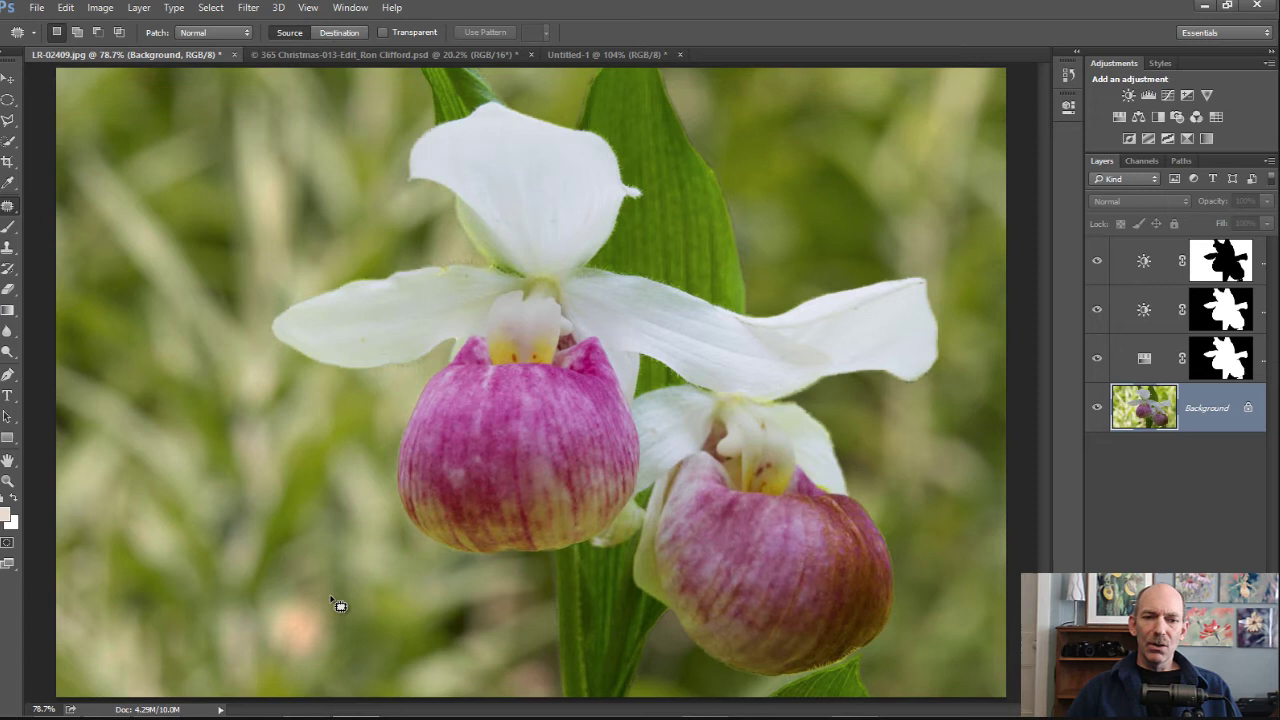
mouse_move(336, 580)
left_mouse_down()
mouse_move(343, 651)
mouse_move(277, 681)
mouse_move(256, 649)
mouse_move(272, 607)
mouse_move(340, 579)
mouse_move(234, 634)
mouse_move(309, 614)
mouse_move(280, 538)
mouse_move(307, 461)
mouse_move(288, 455)
left_mouse_up()
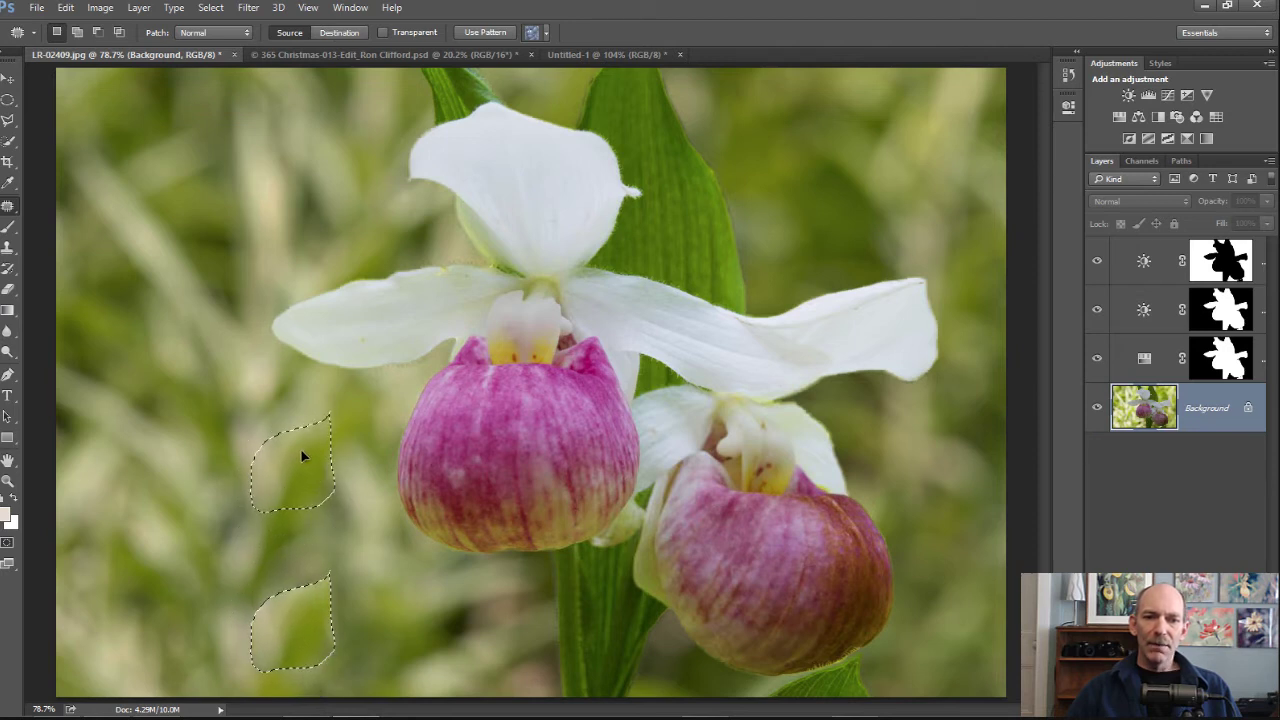
left_click_drag(302, 456, 361, 497)
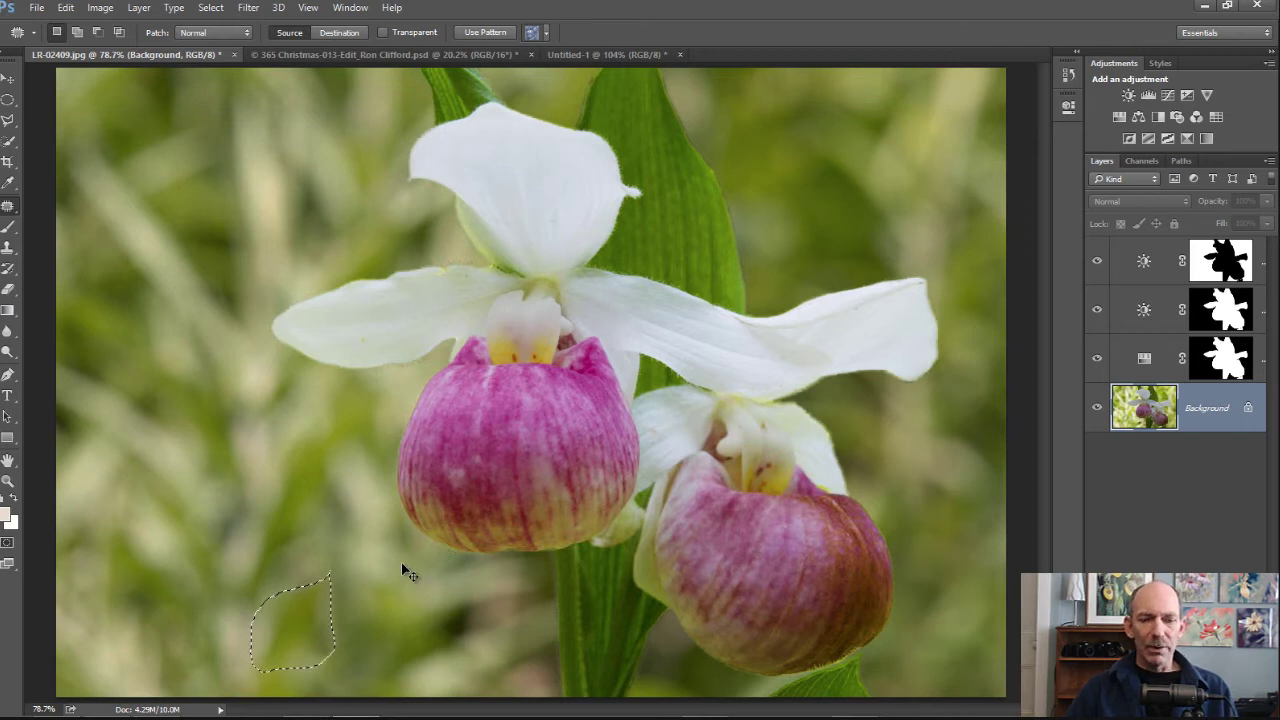
key("ctrl+d")
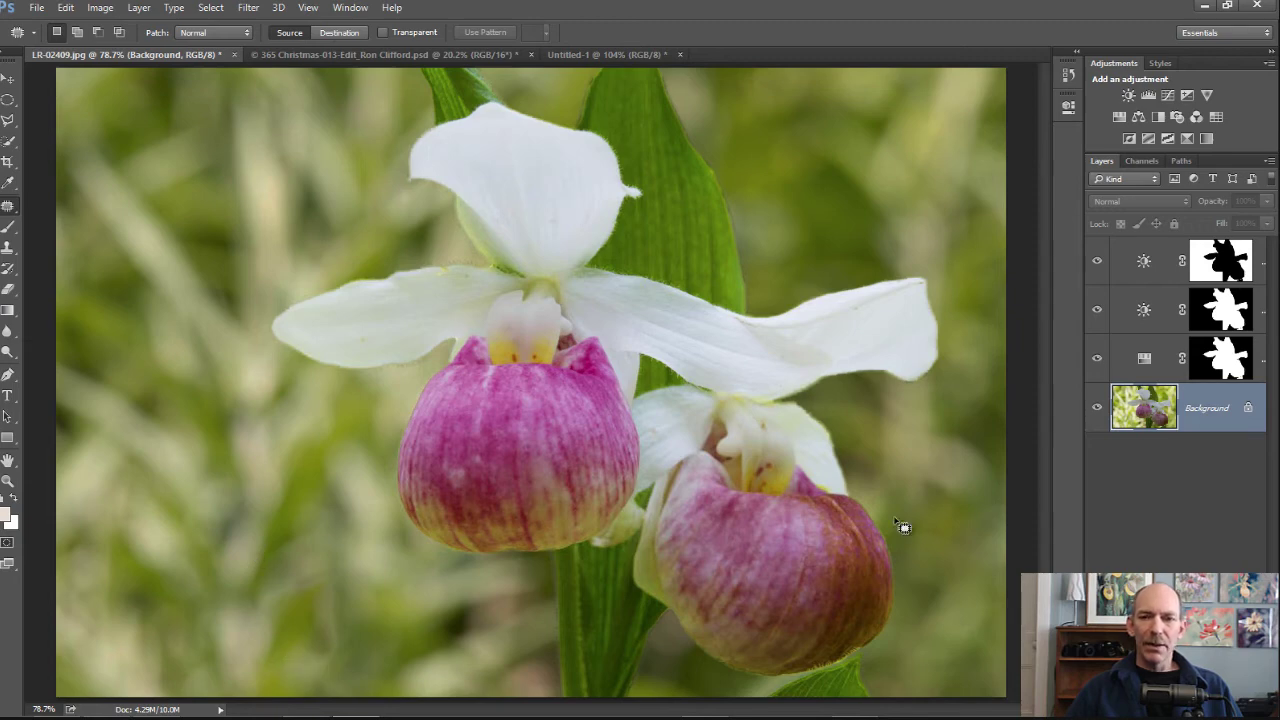
left_click(1097, 410, "alt")
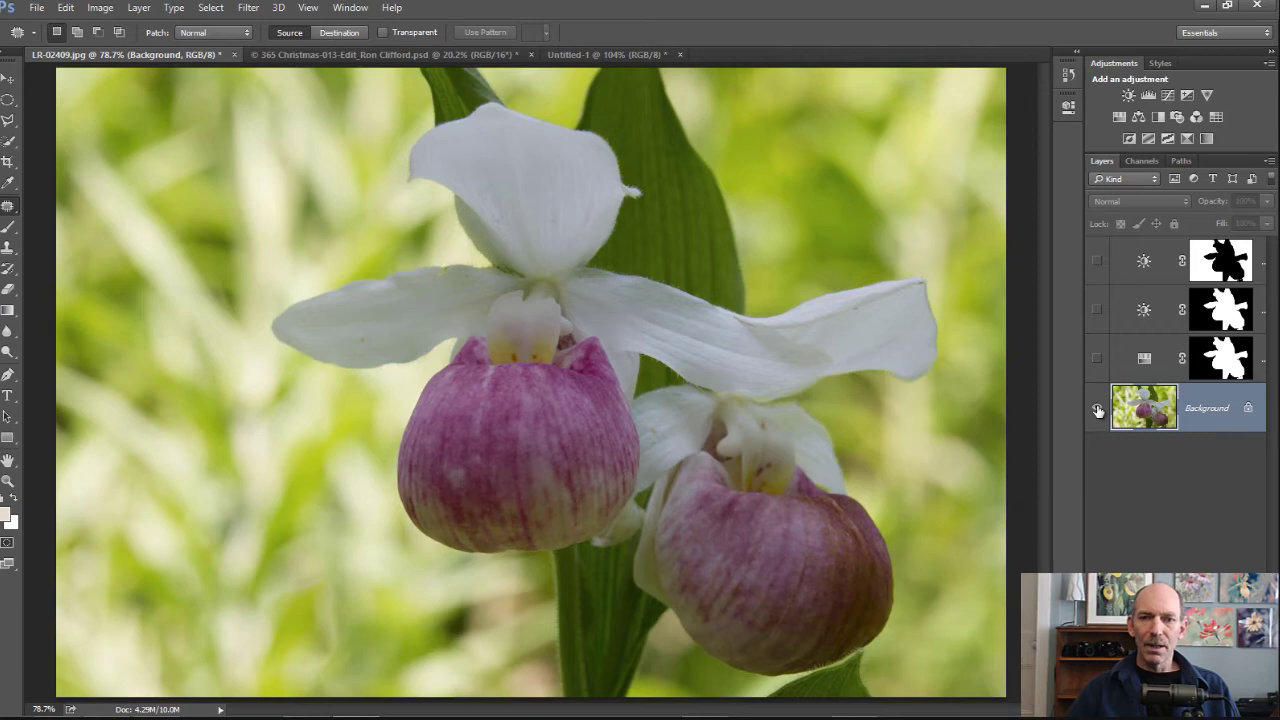
left_click(1097, 410, "alt")
left_click(1097, 410, "alt")
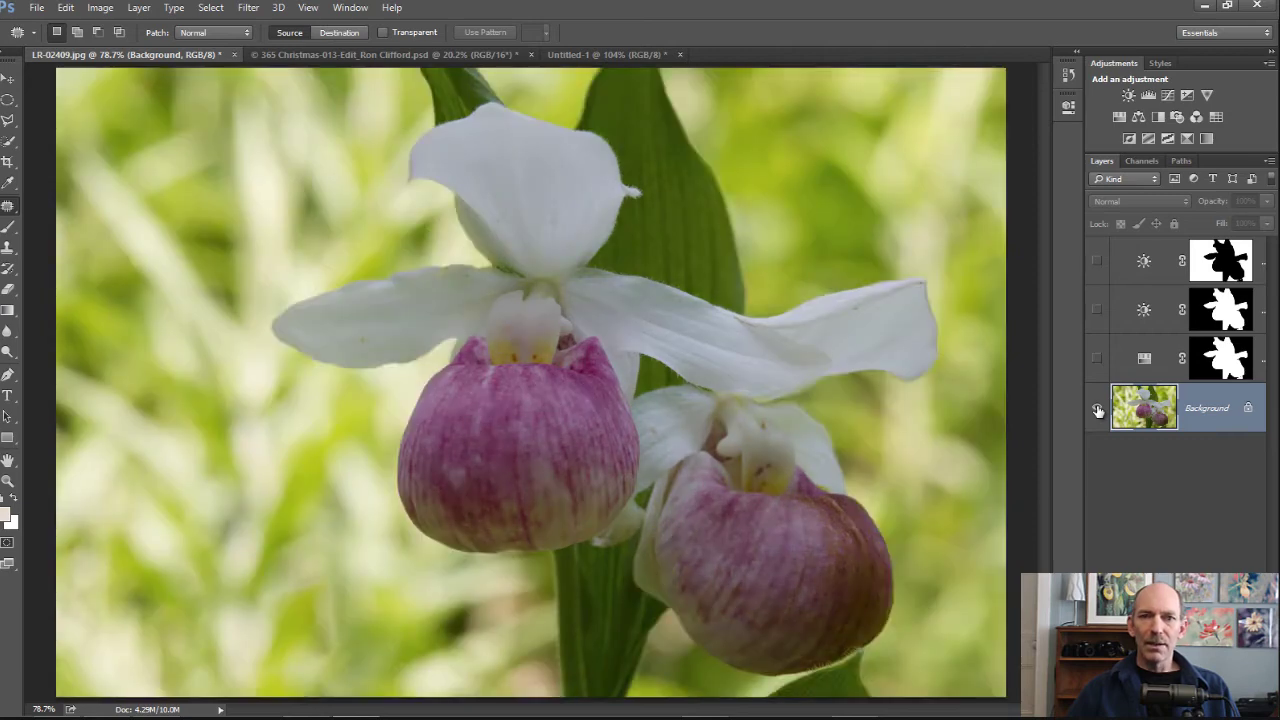
left_click(1097, 410, "alt")
left_click(1097, 410, "alt")
left_click(1097, 410, "alt")
left_click(1097, 410, "alt")
left_click(1097, 410, "alt")
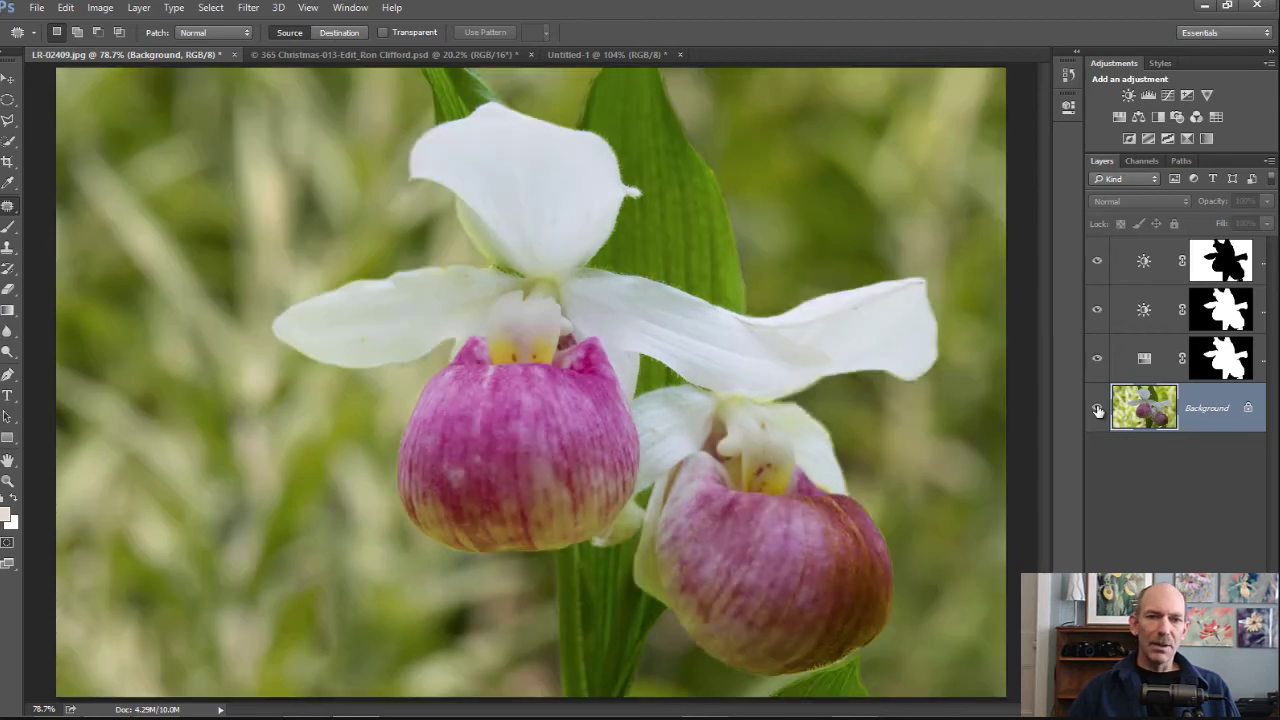
left_click(1097, 410, "alt")
left_click(1097, 410, "alt")
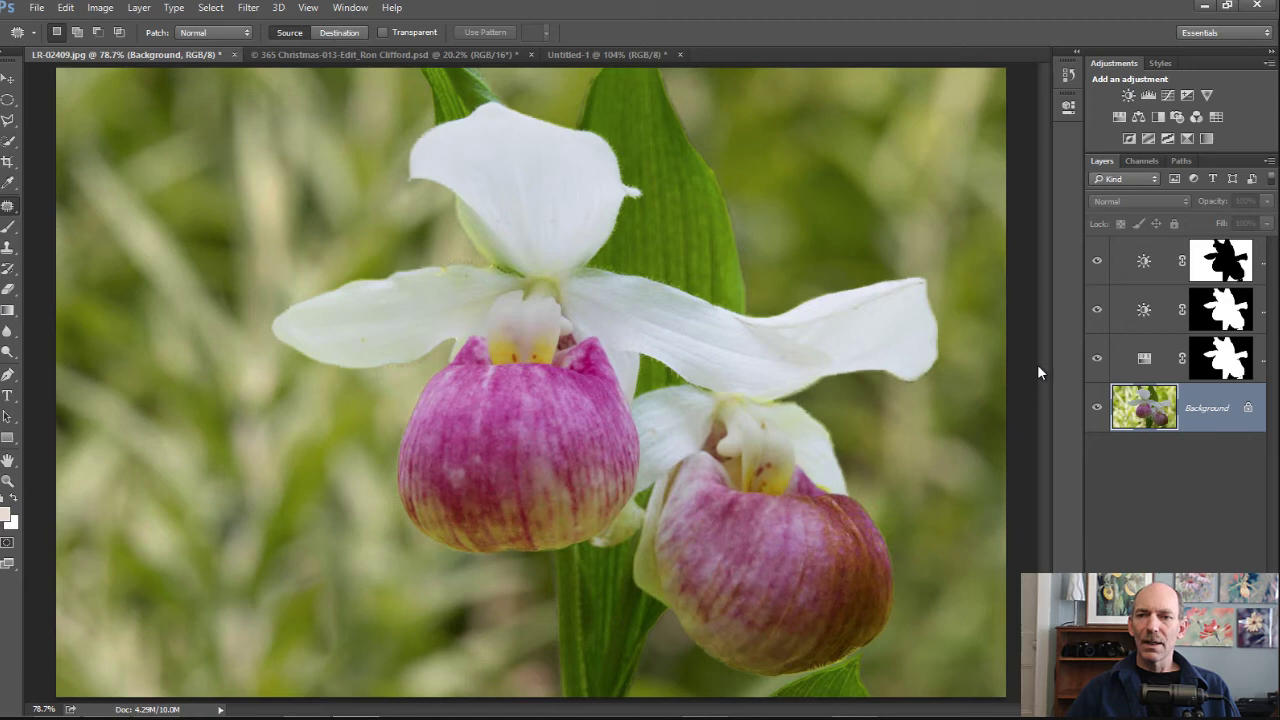
Step: Switch to the Christmas angel figurine document tab
left_click(368, 54)
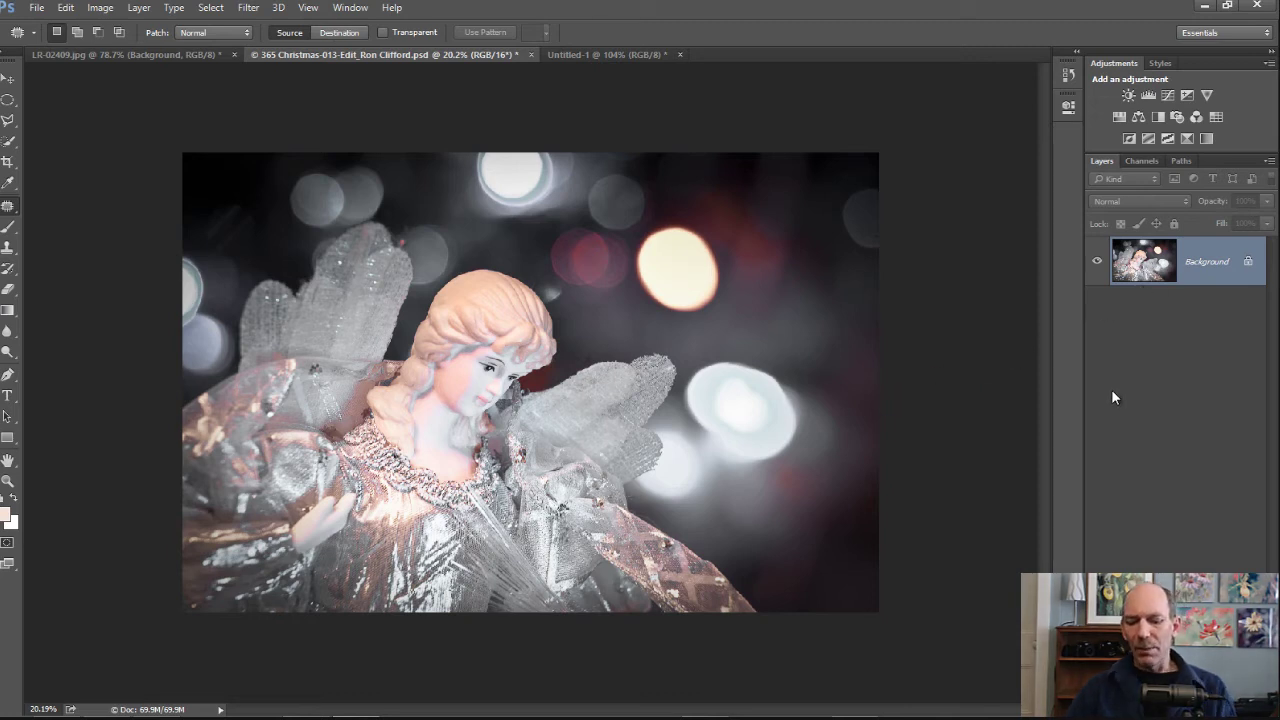
Step: Duplicate the Background layer with Ctrl+J and open Select > Focus Area
key("ctrl+j")
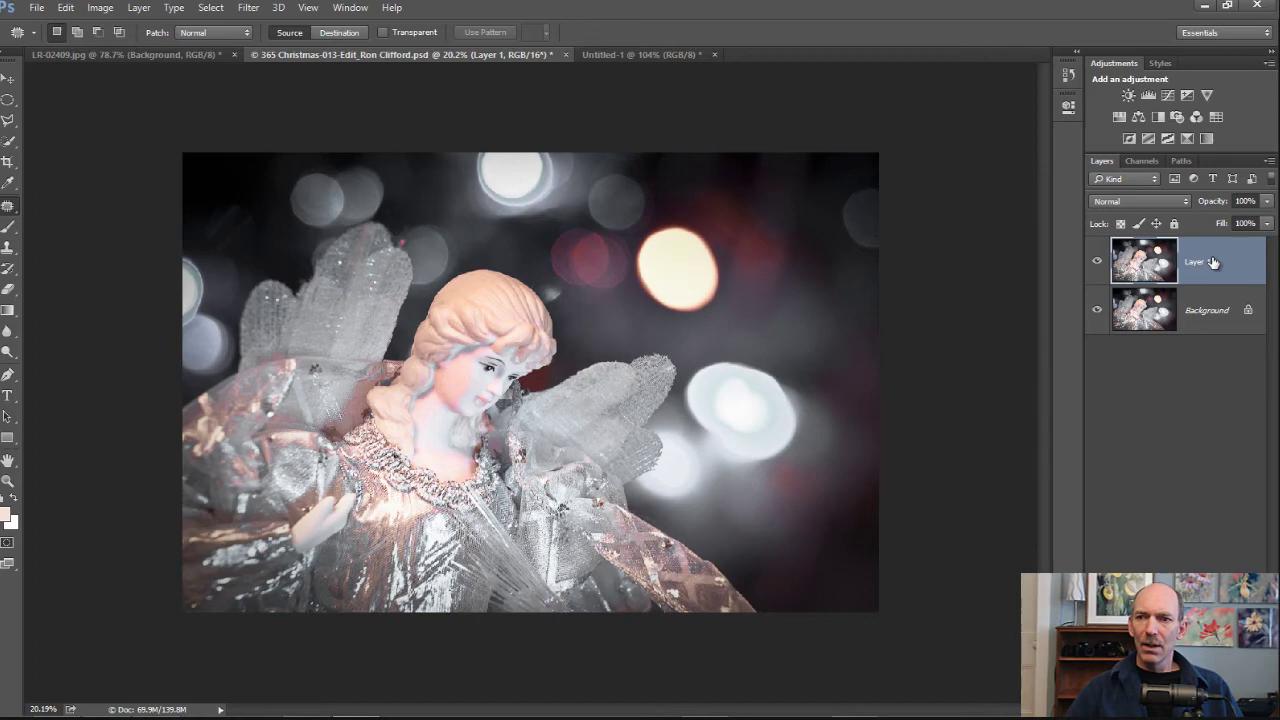
left_click(211, 8)
left_click(228, 162)
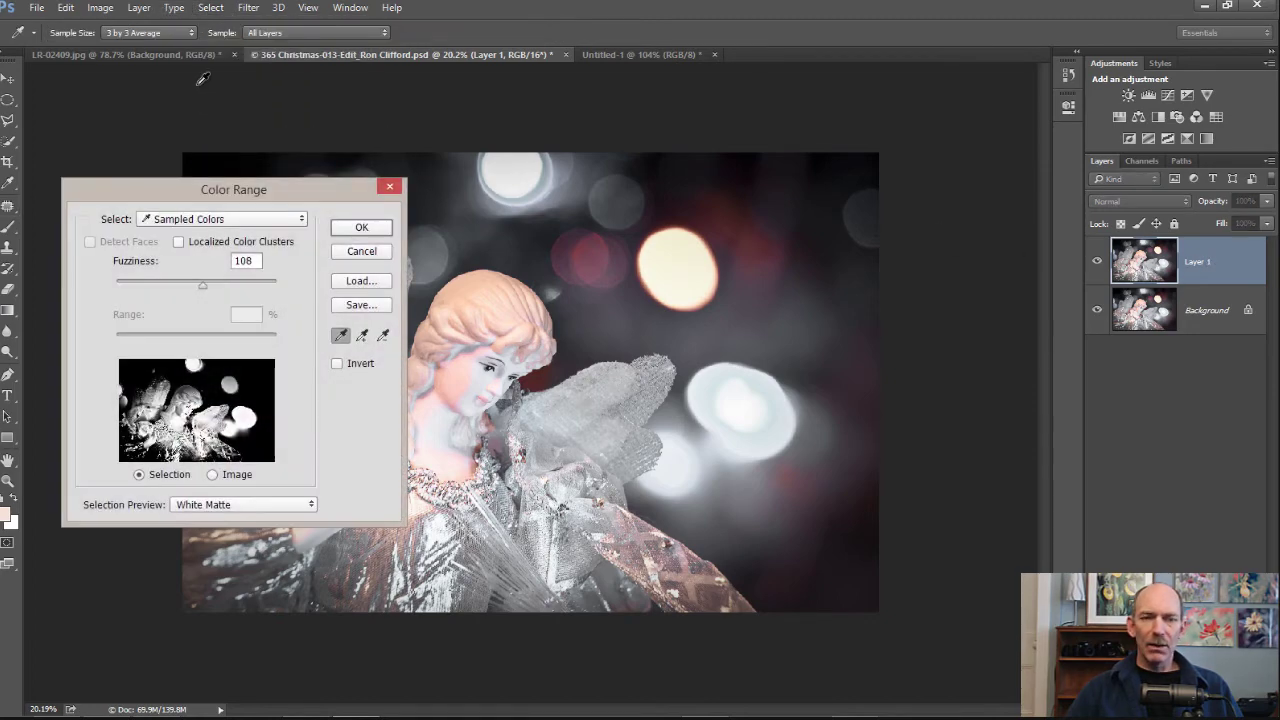
left_click(385, 195)
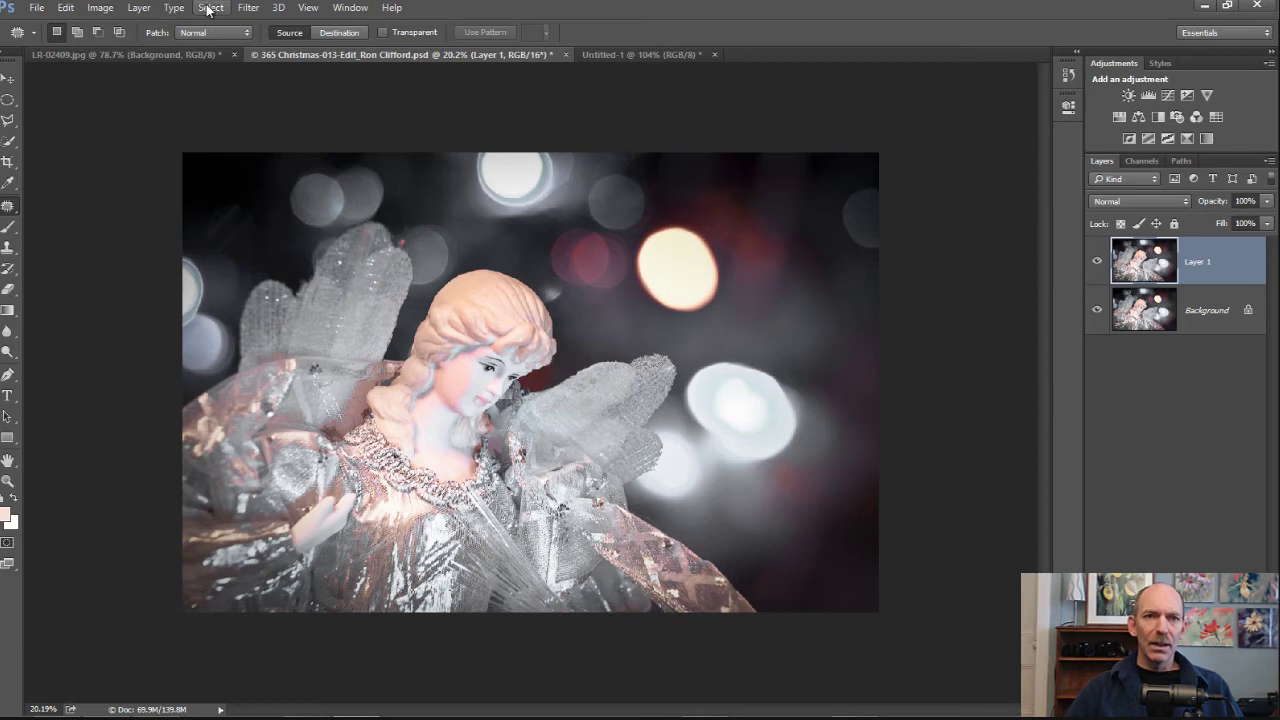
left_click(211, 8)
left_click(240, 177)
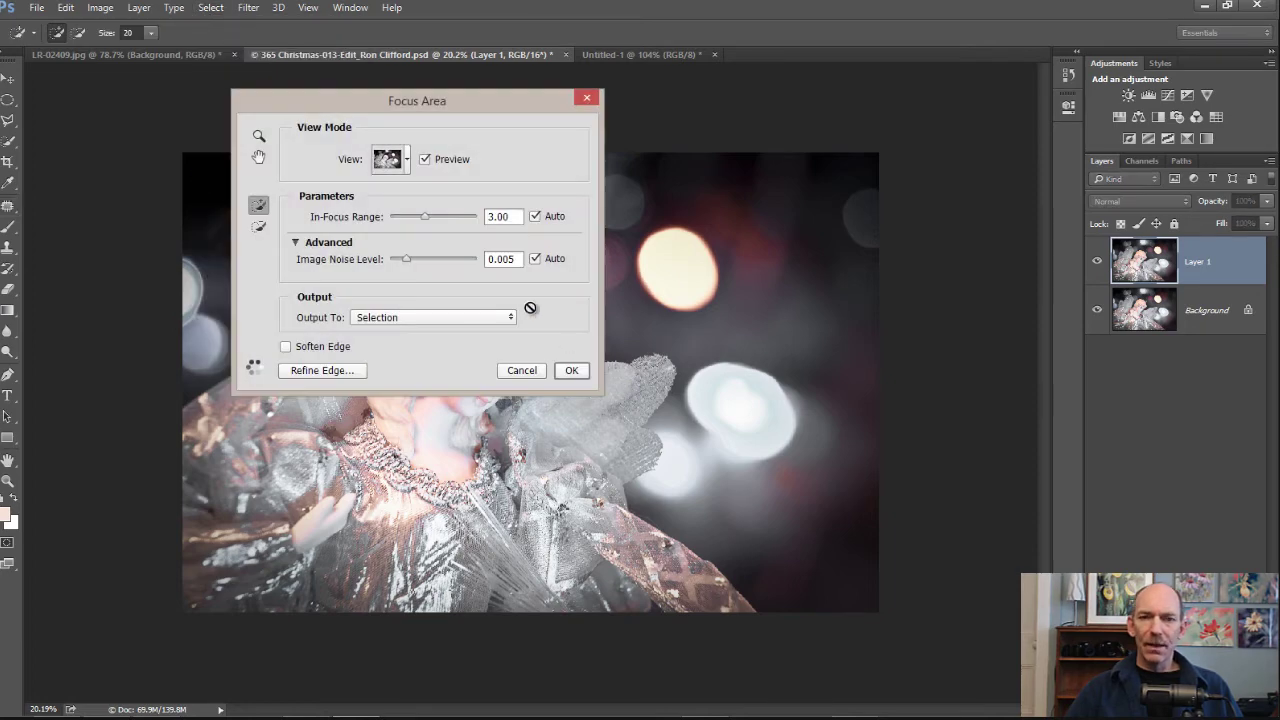
Step: Move the Focus Area dialog aside and set its preview to On White
left_click_drag(443, 101, 1089, 4)
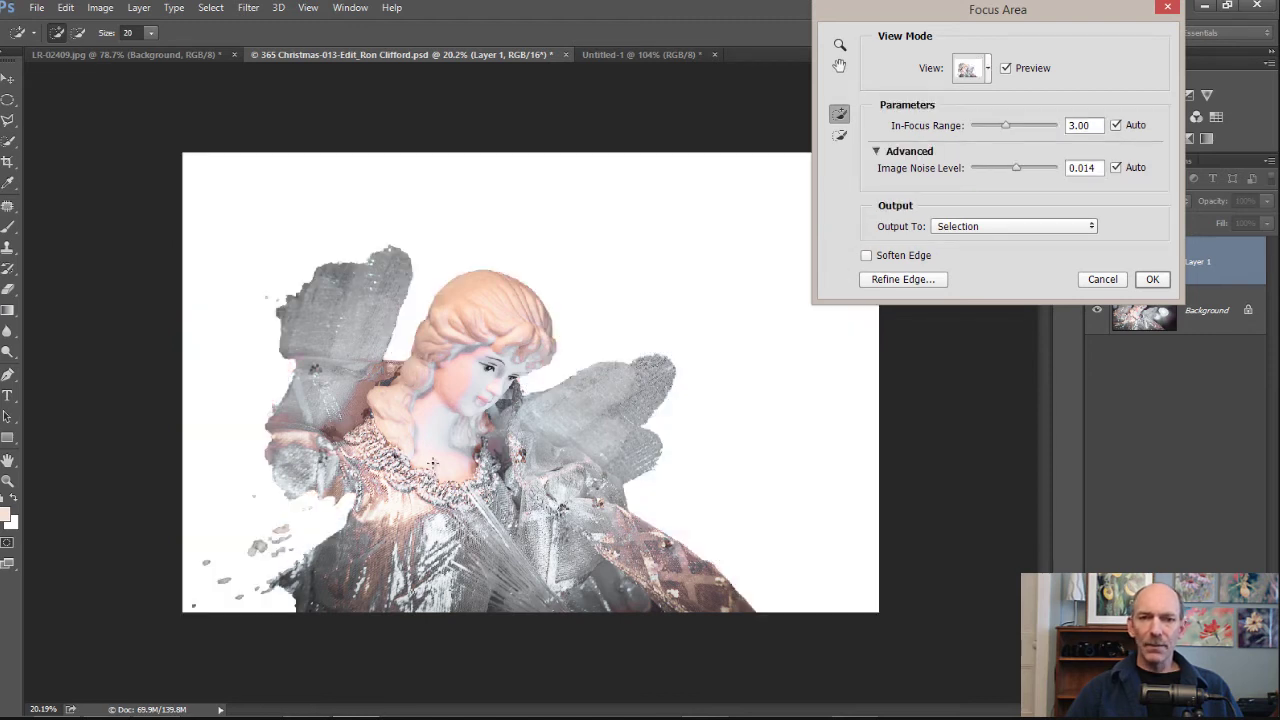
left_click(1007, 68)
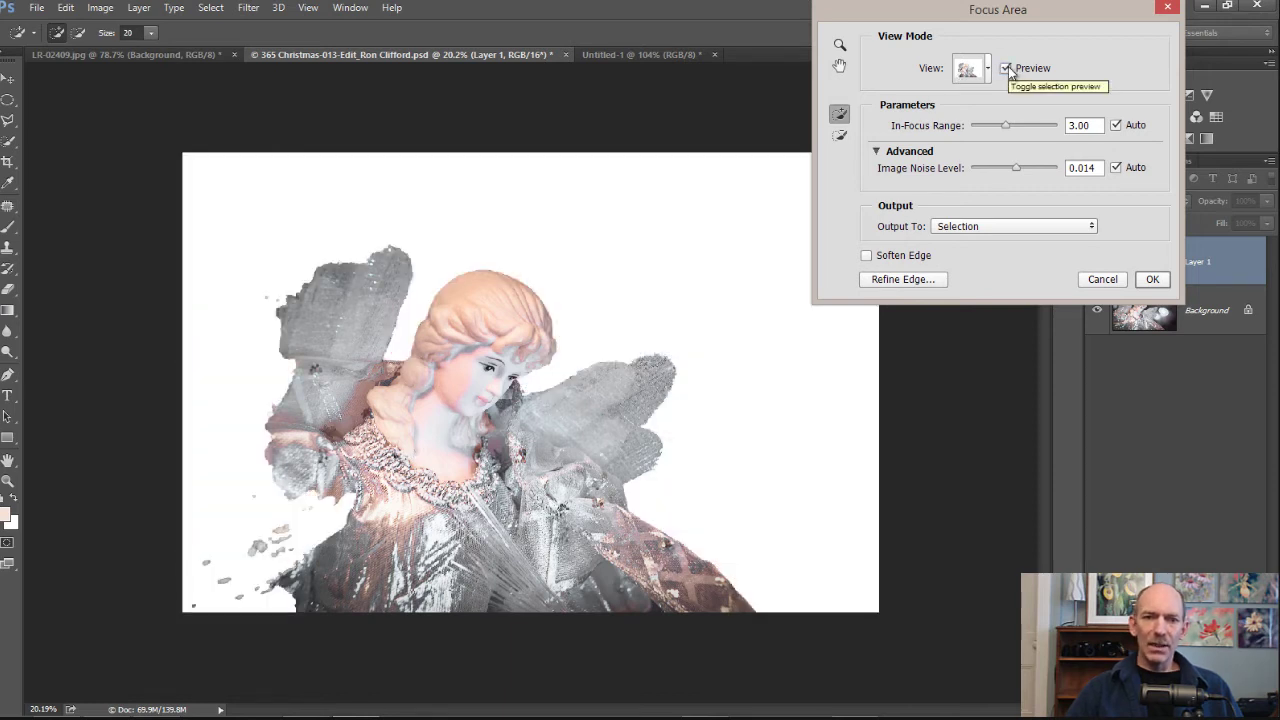
left_click(1007, 68)
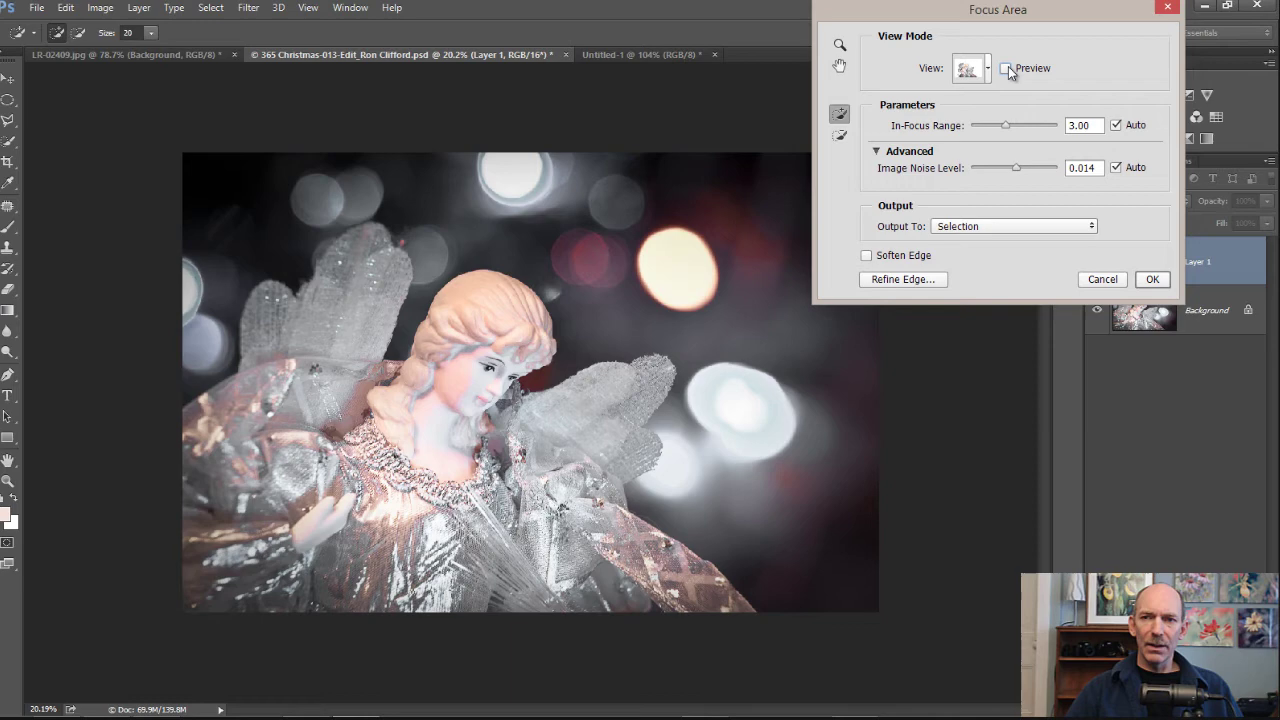
left_click(1007, 68)
left_click(975, 70)
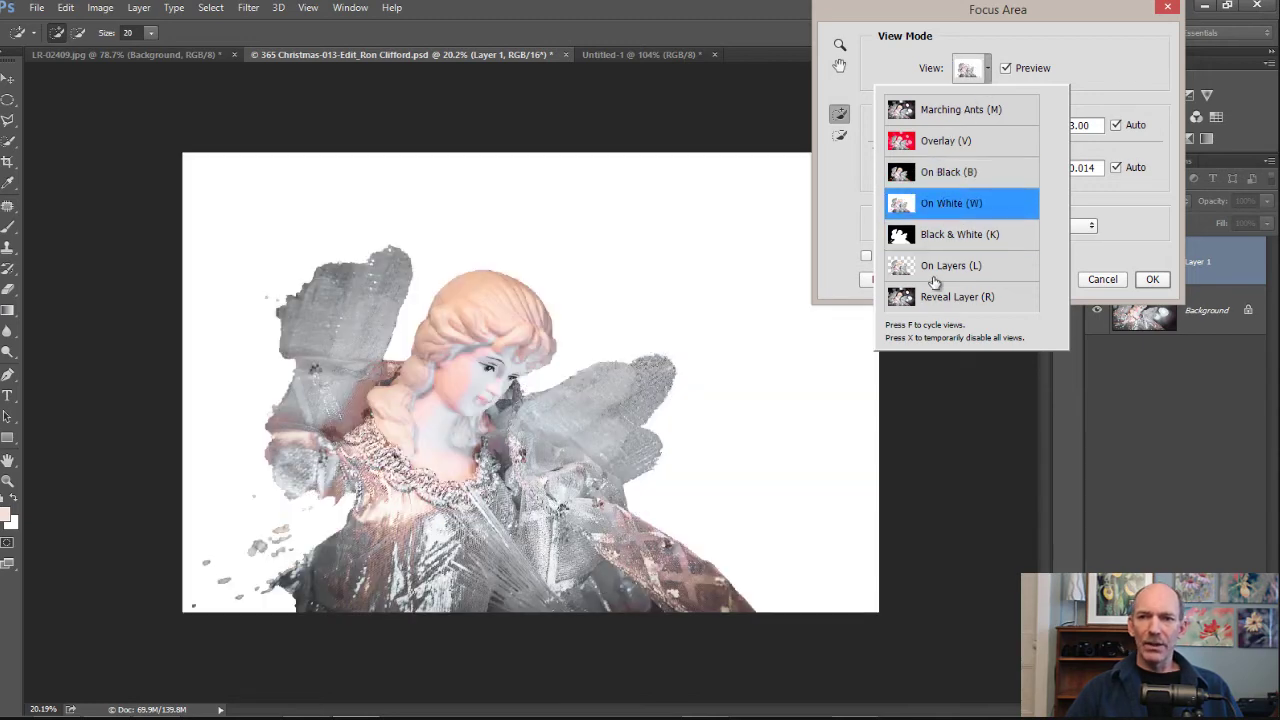
left_click(1080, 56)
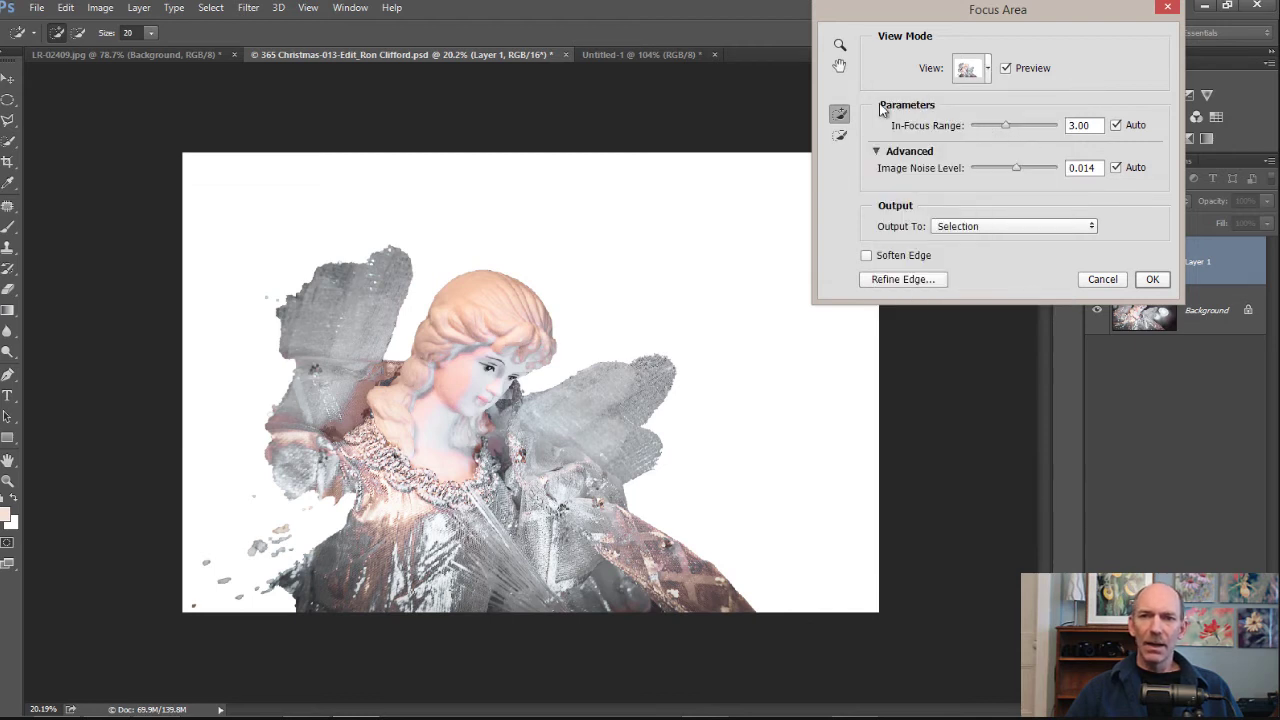
Step: Raise In-Focus Range to 4.28 and paint over the angel's left wing with a 125 add brush
left_click_drag(1005, 127, 1022, 127)
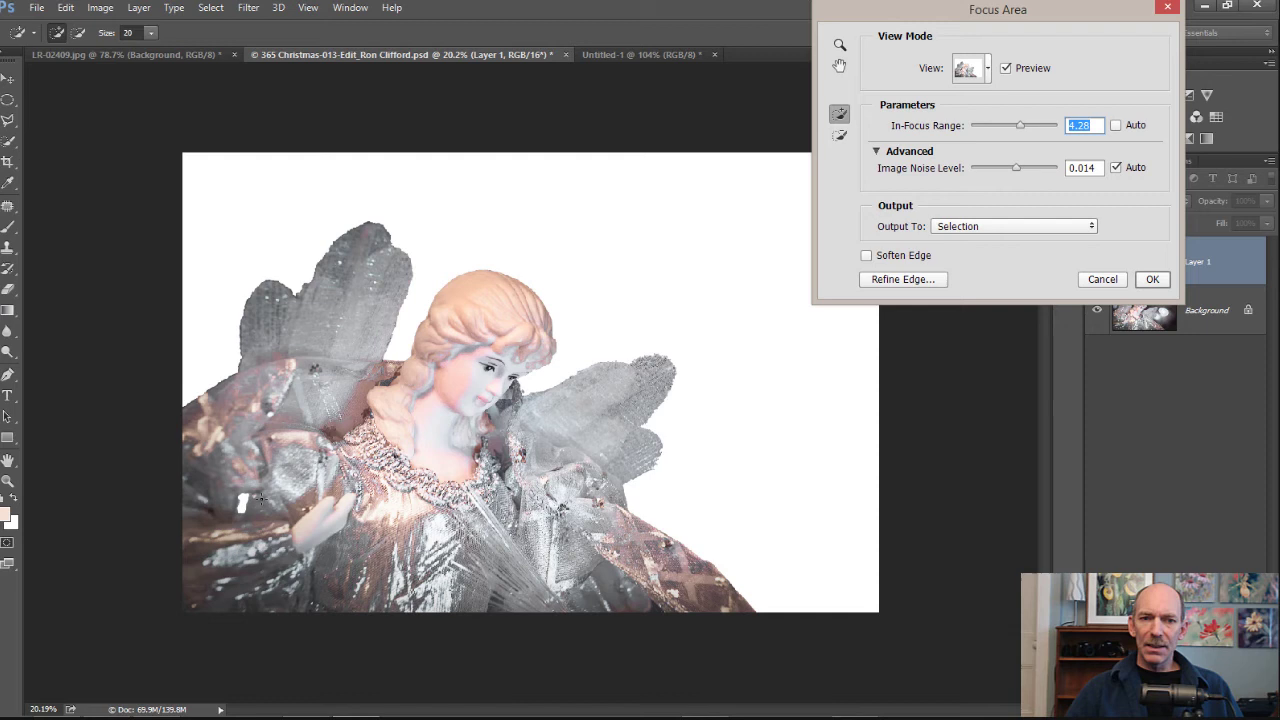
left_click(839, 116)
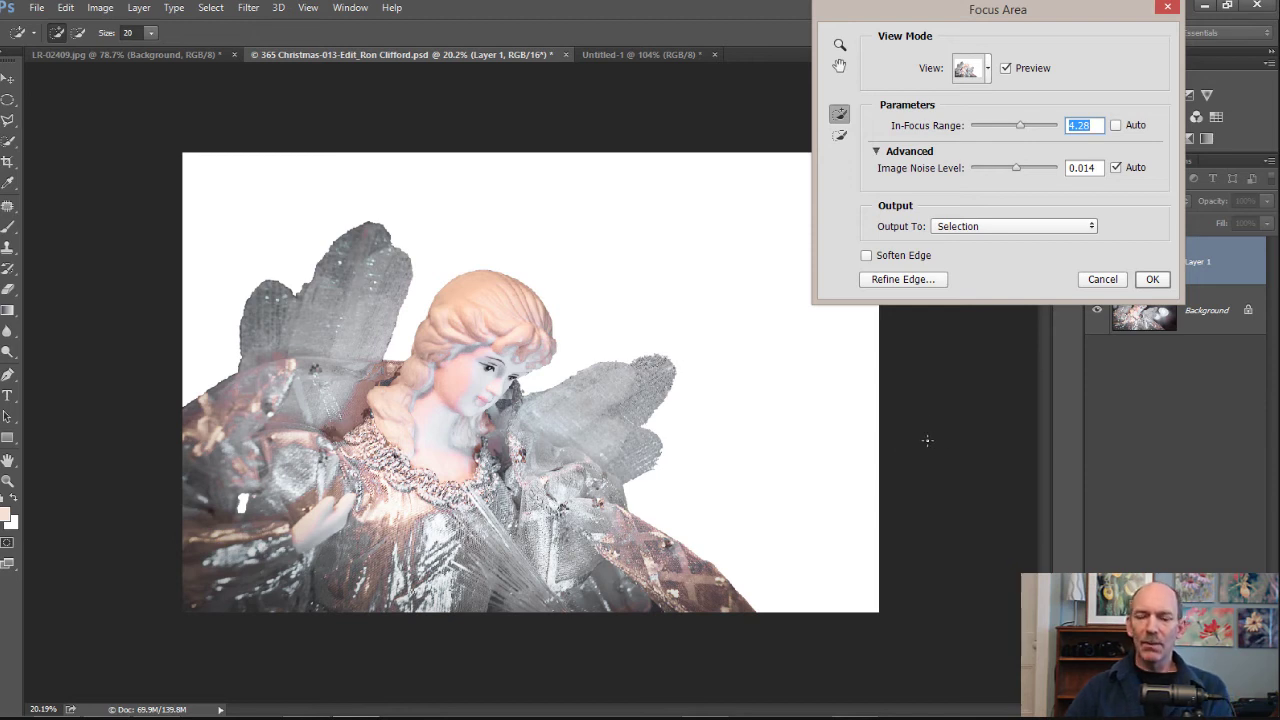
left_click(924, 440)
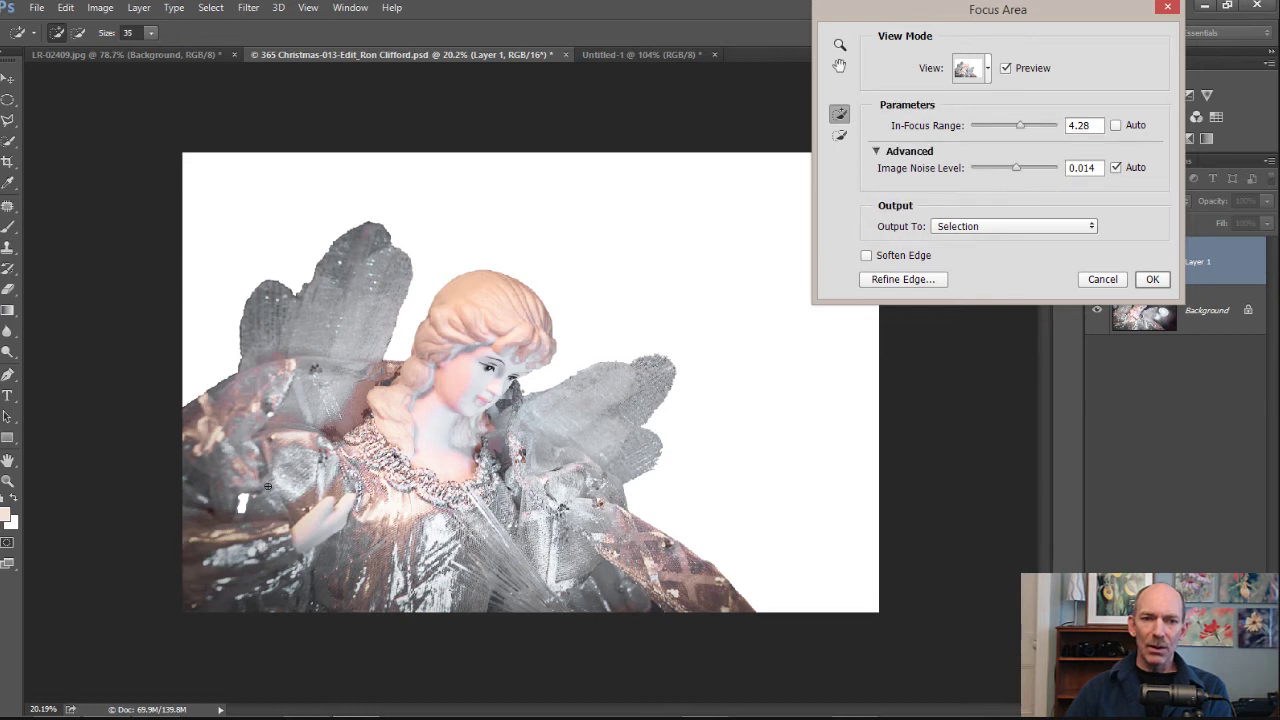
key("bracketright")
key("bracketright")
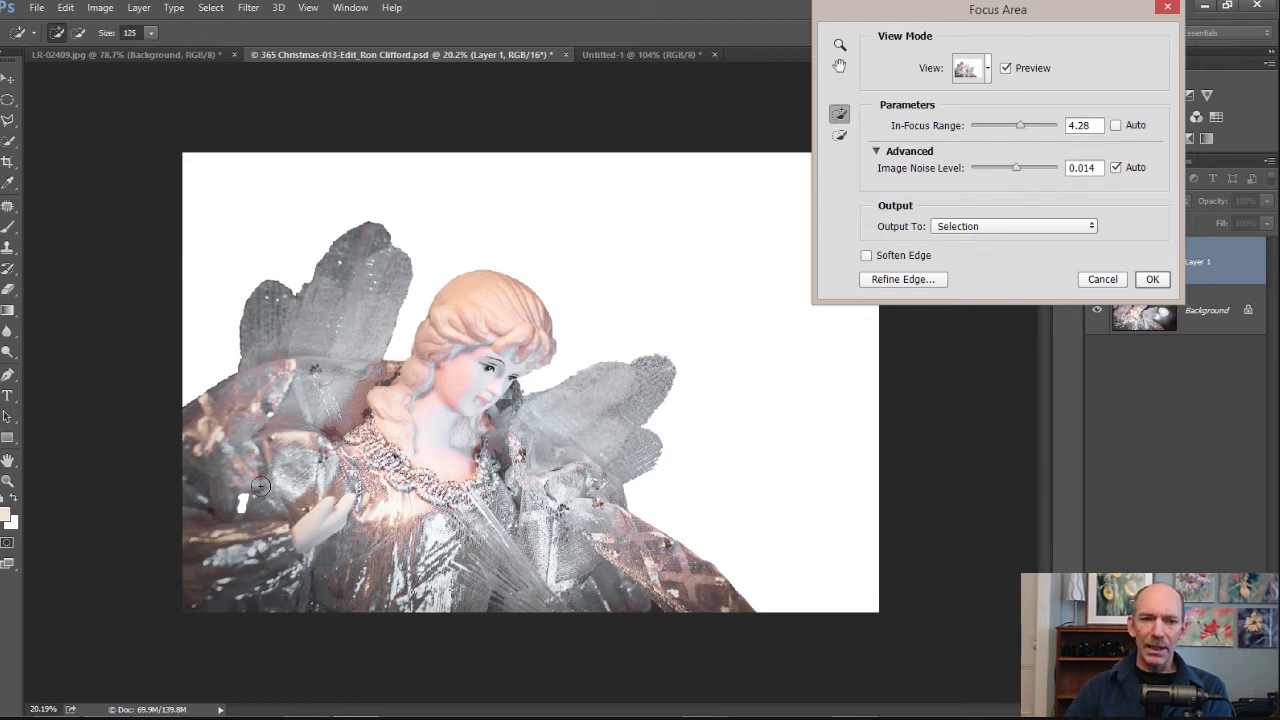
left_click(241, 497)
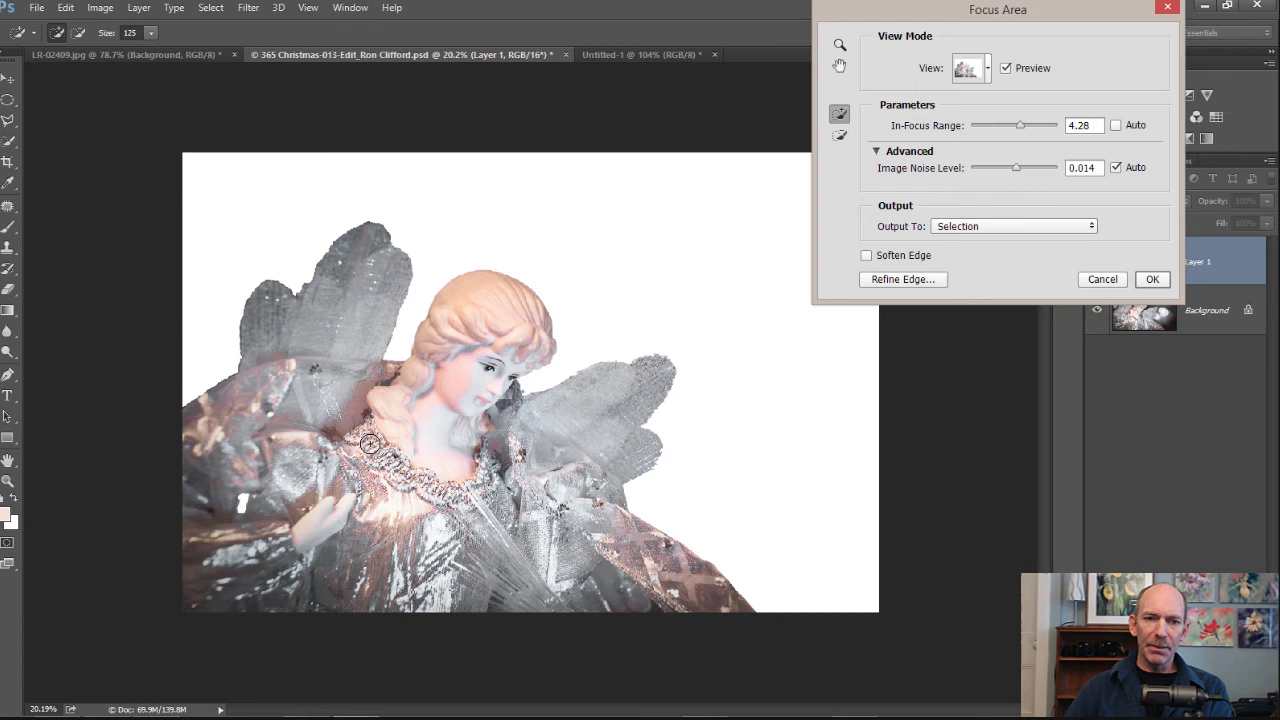
Step: Refine the angel selection with Smart Radius at 5.5 px, output to New Layer with Layer Mask
left_click(913, 280)
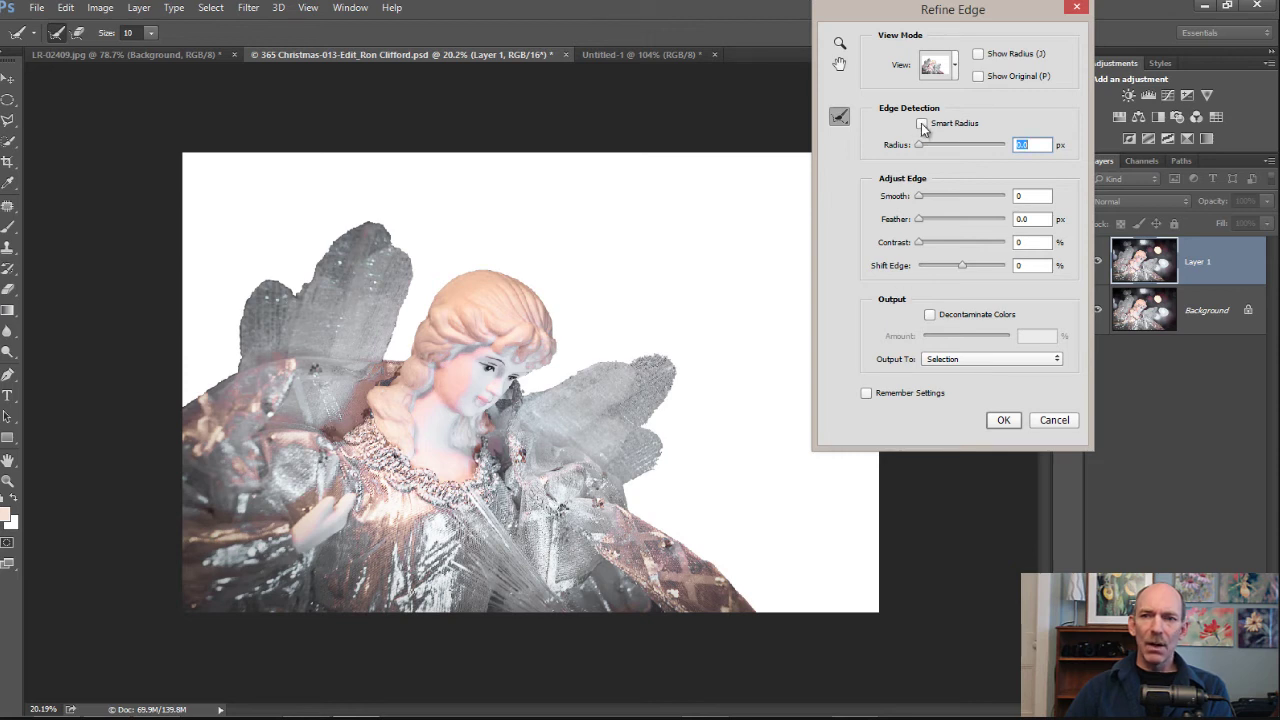
left_click(921, 123)
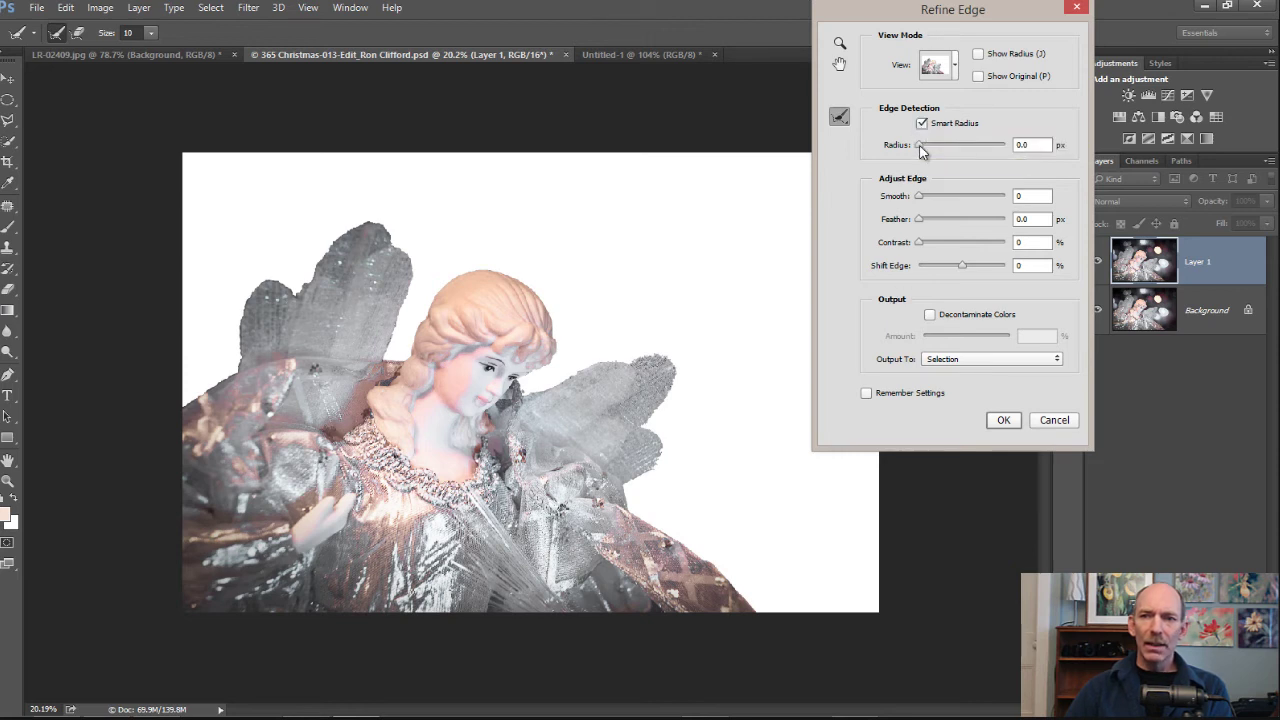
left_click_drag(925, 148, 945, 148)
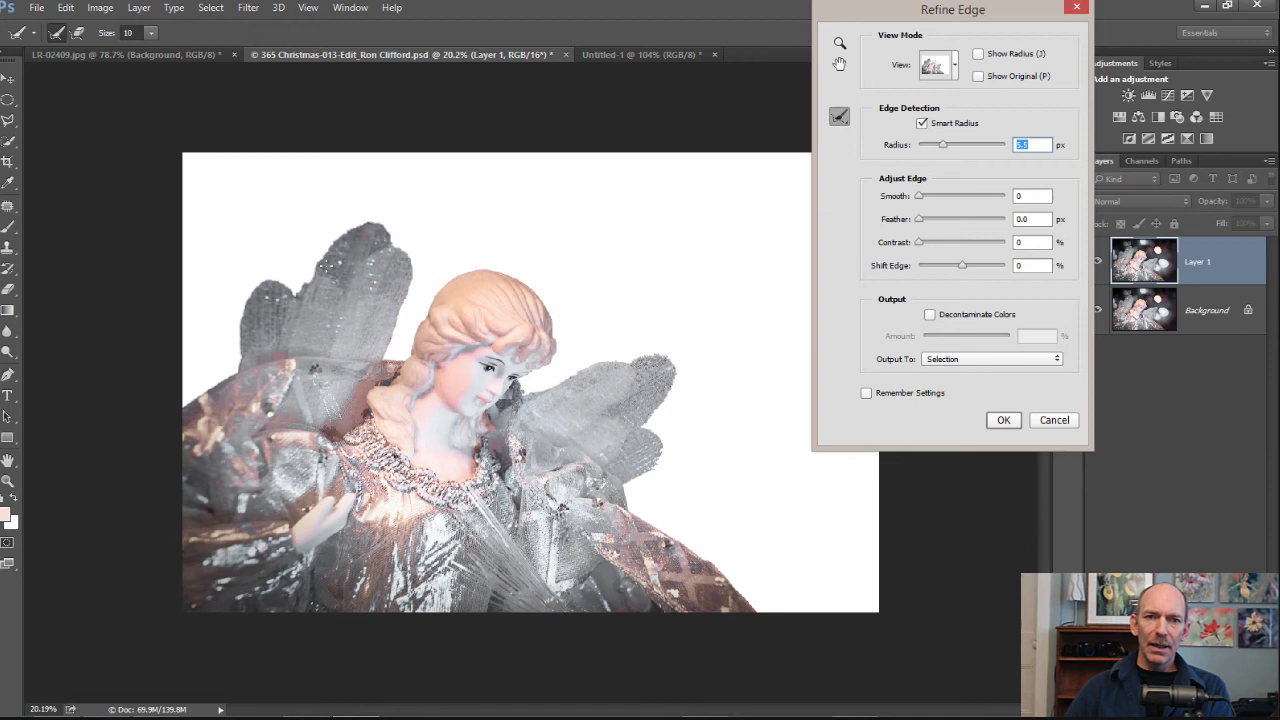
left_click(968, 359)
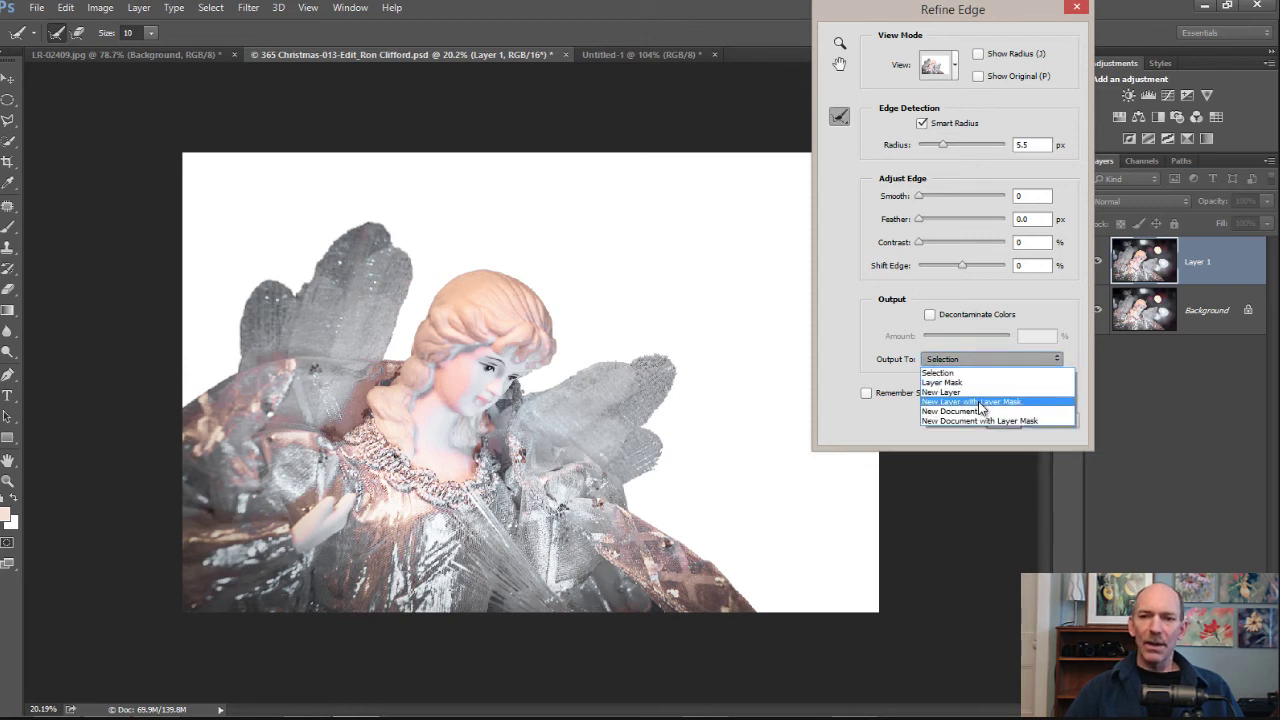
left_click(980, 402)
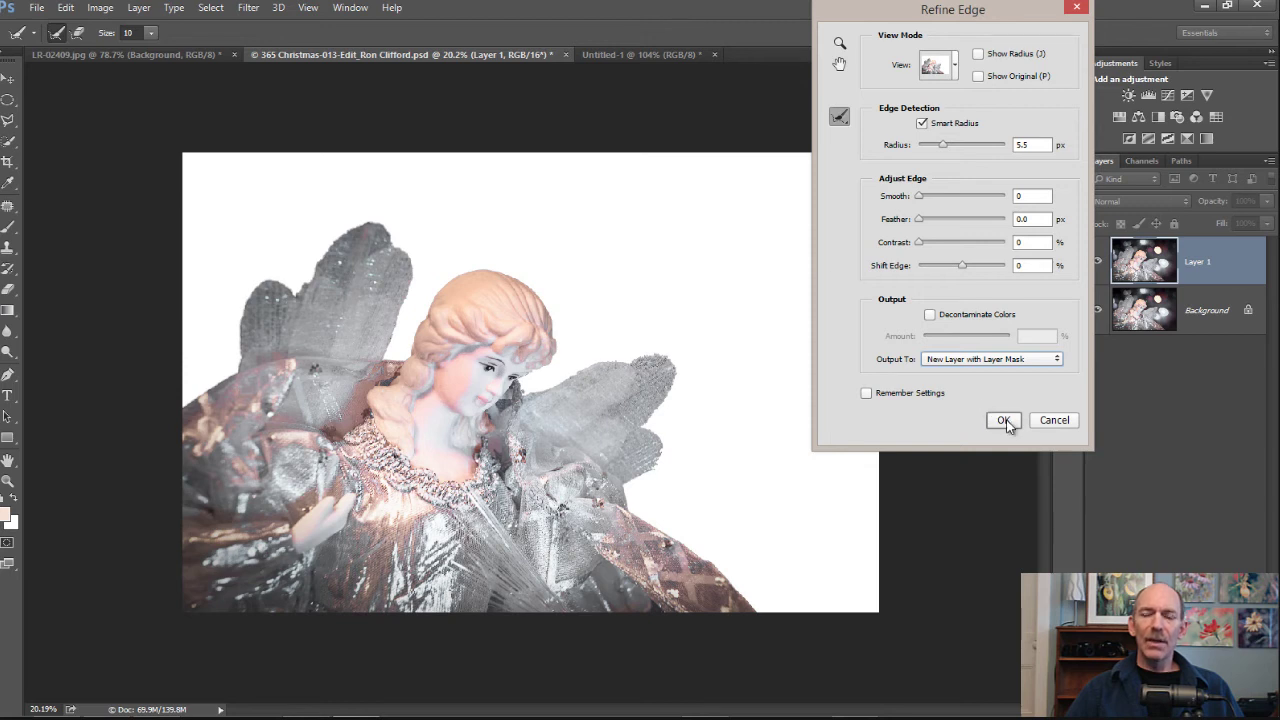
left_click(1003, 420)
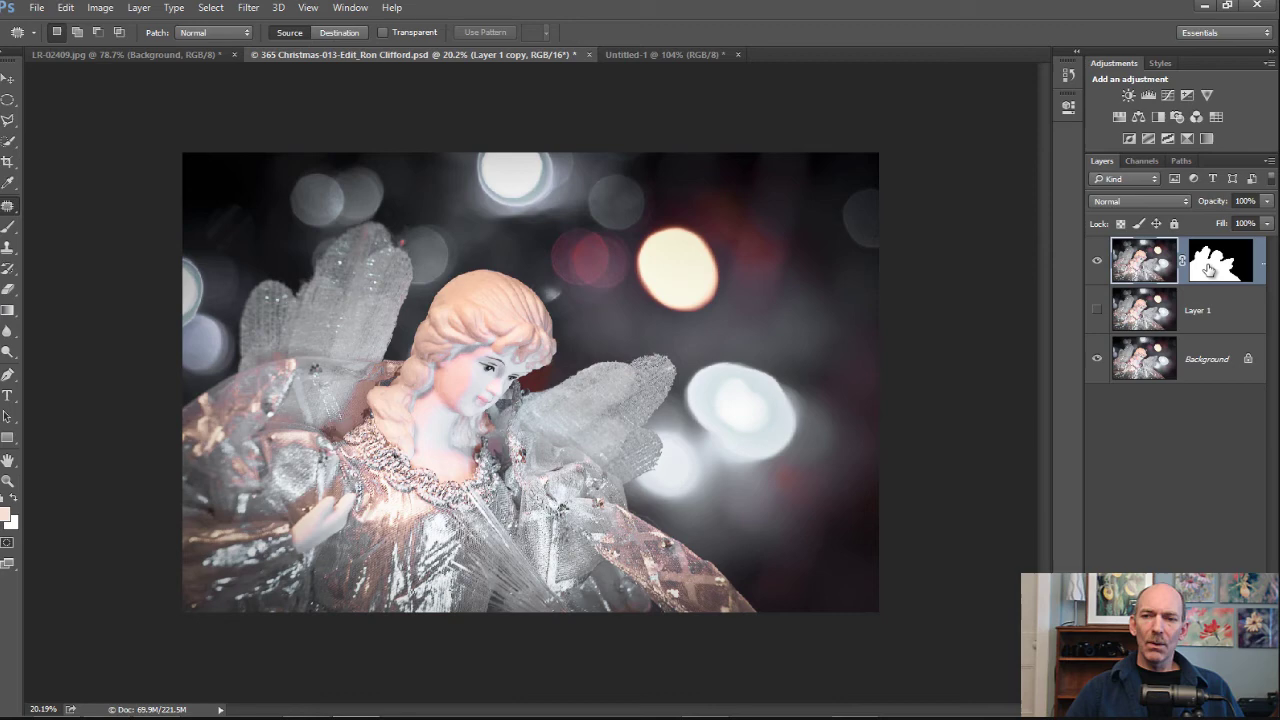
Step: Toggle the lower layers to inspect the angel cutout, leave them visible, then switch to Untitled-1
left_click(1097, 359)
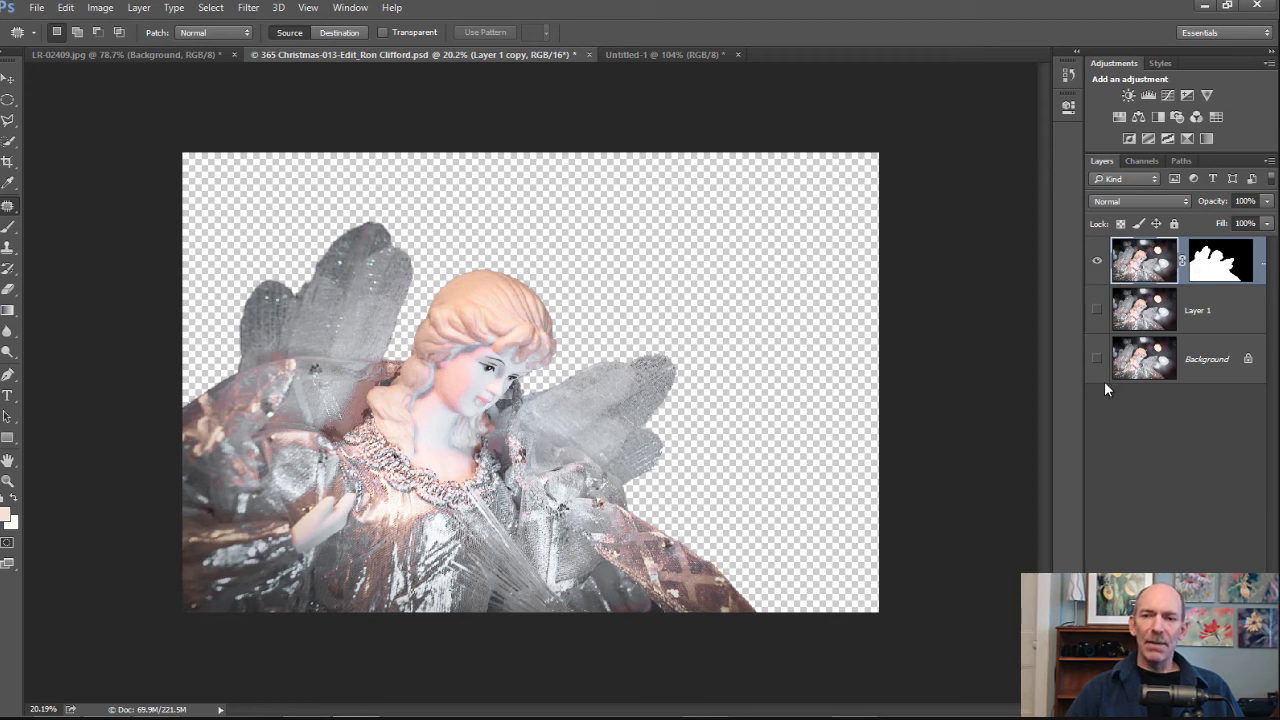
left_click(1097, 359)
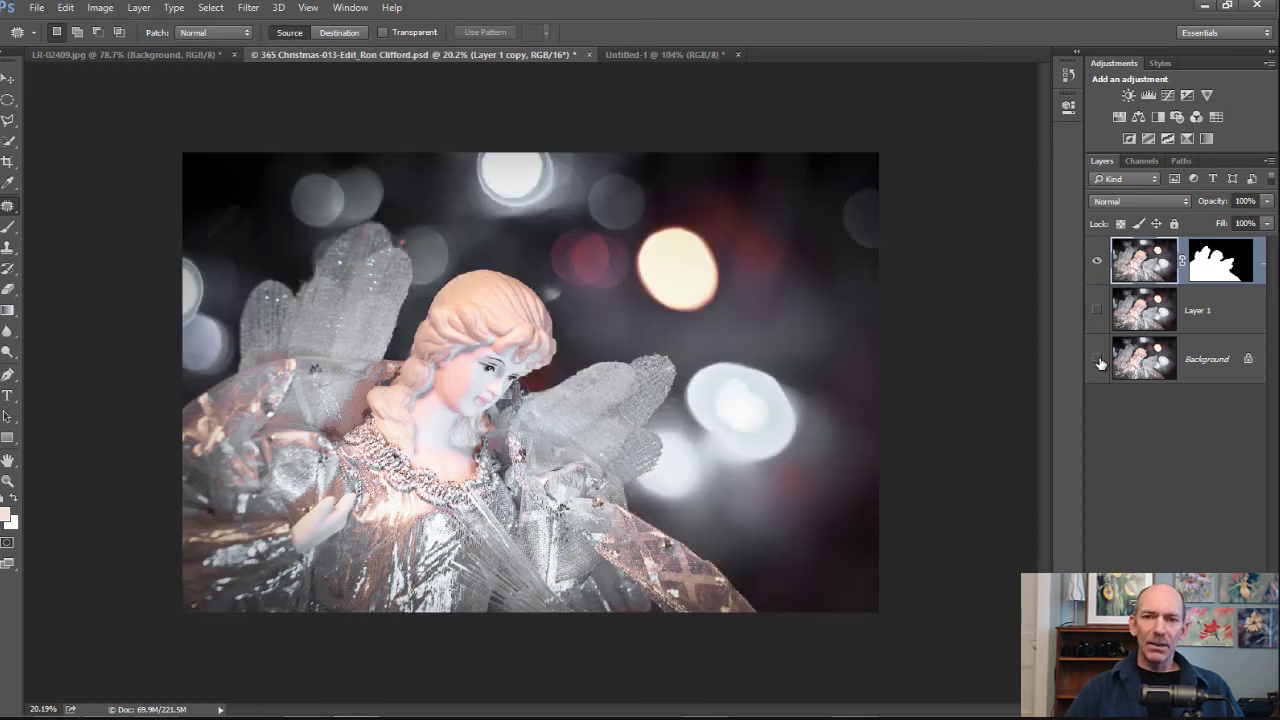
left_click(1098, 360)
left_click(1098, 360)
left_click(1098, 360)
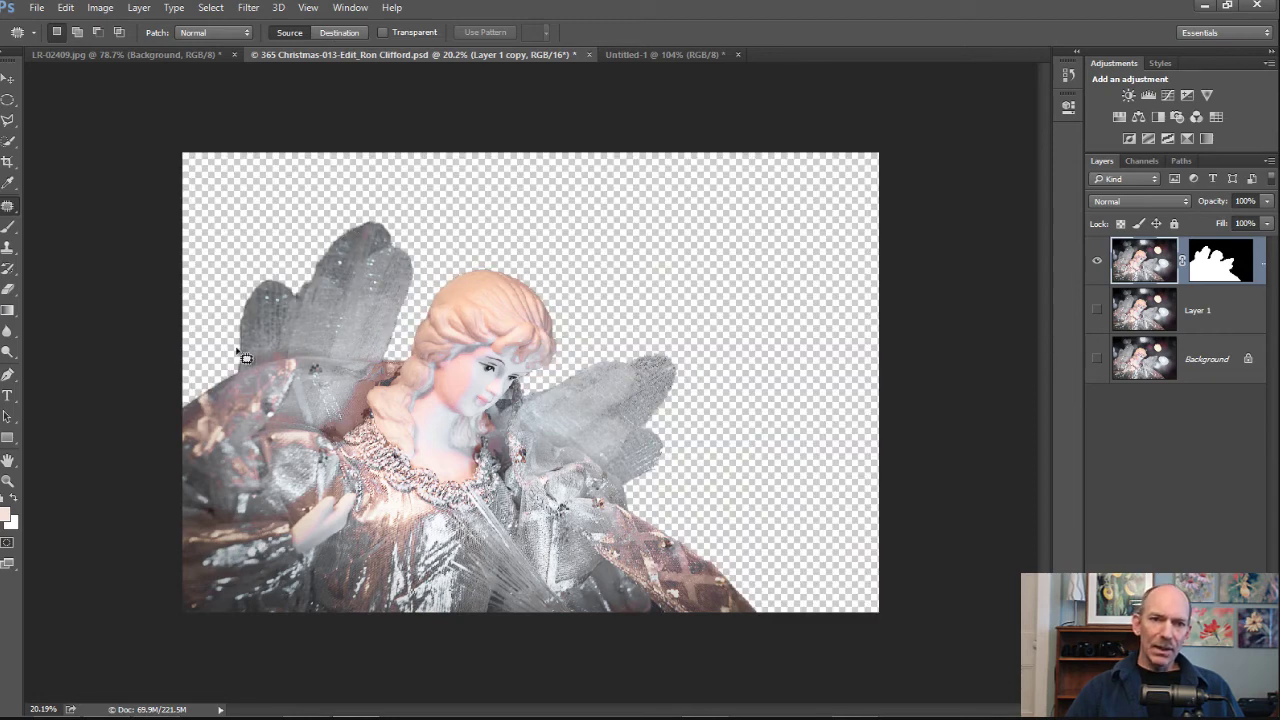
left_click(1097, 311)
left_click(1097, 360)
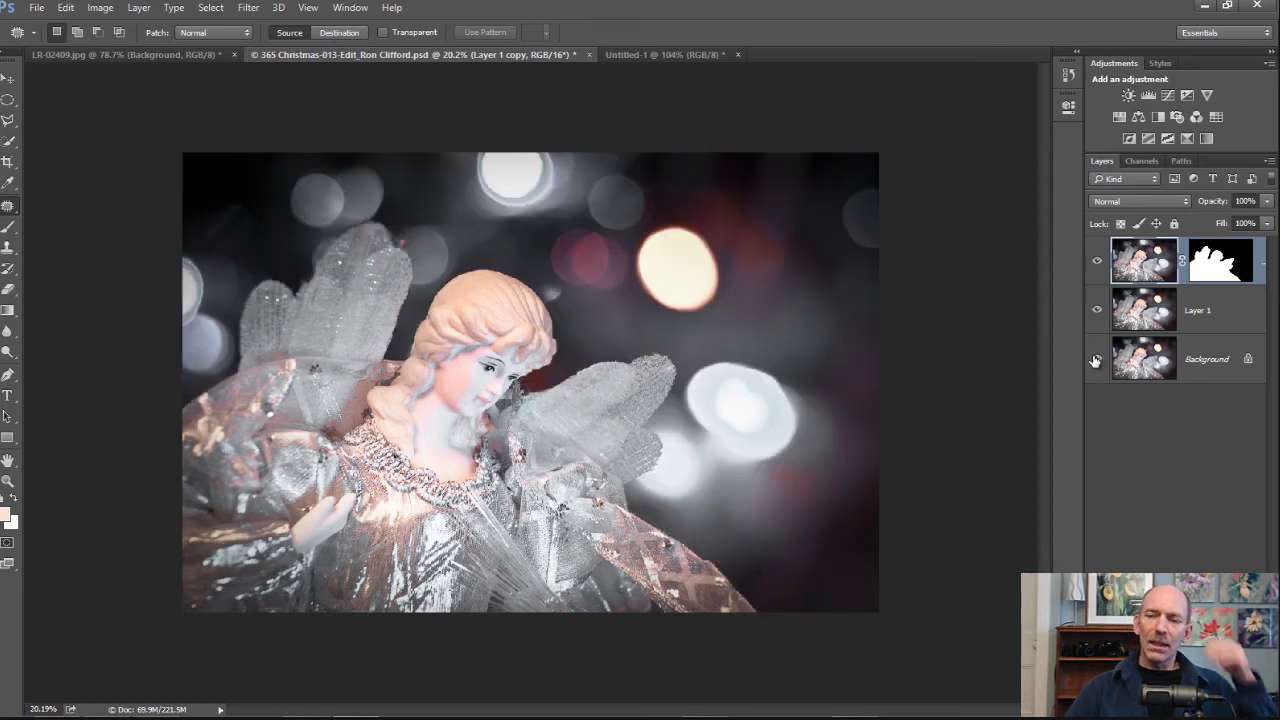
left_click(674, 54)
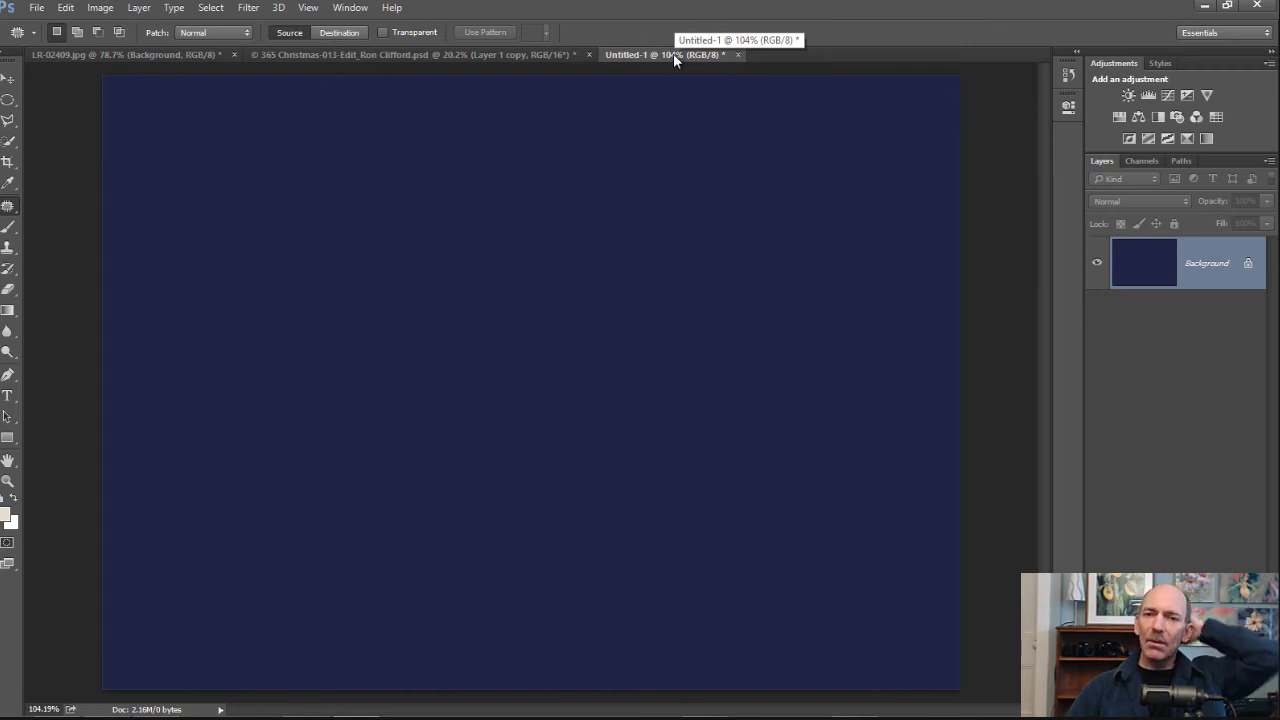
Step: Drag the masked angel layer from the Christmas photo onto Untitled-1 with the Move tool, accepting the depth warning
left_click(514, 54)
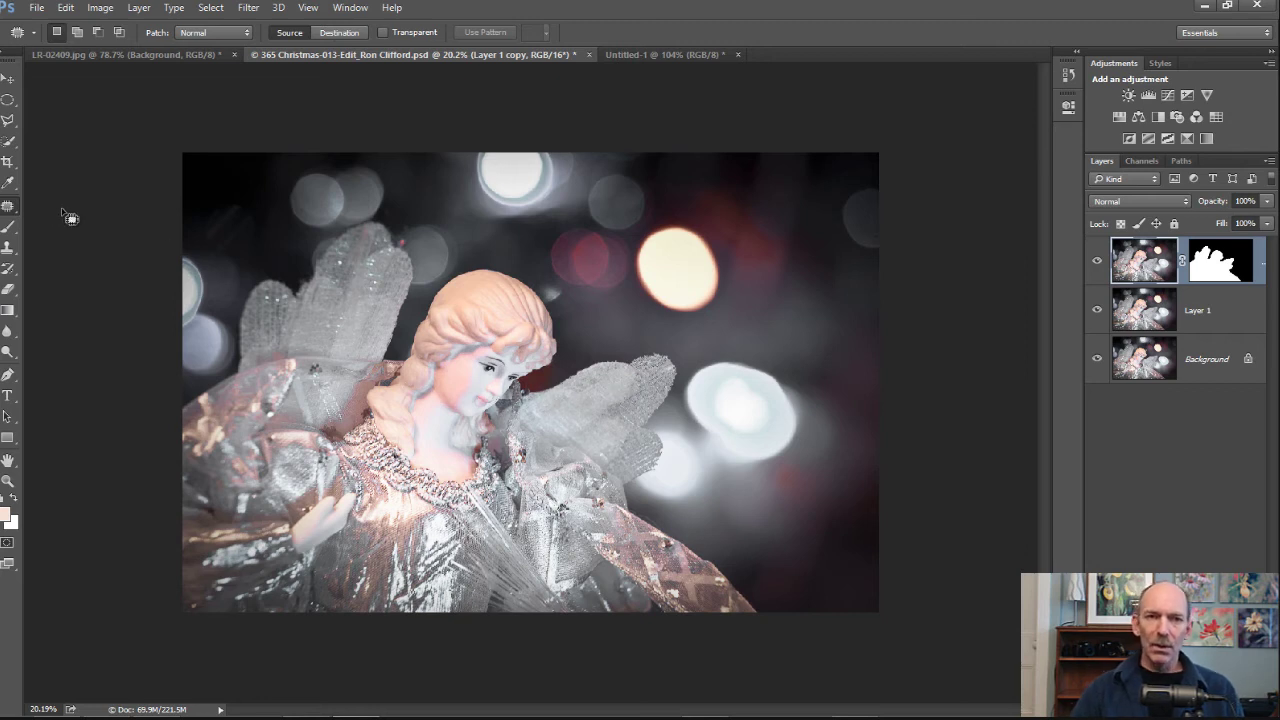
left_click(8, 80)
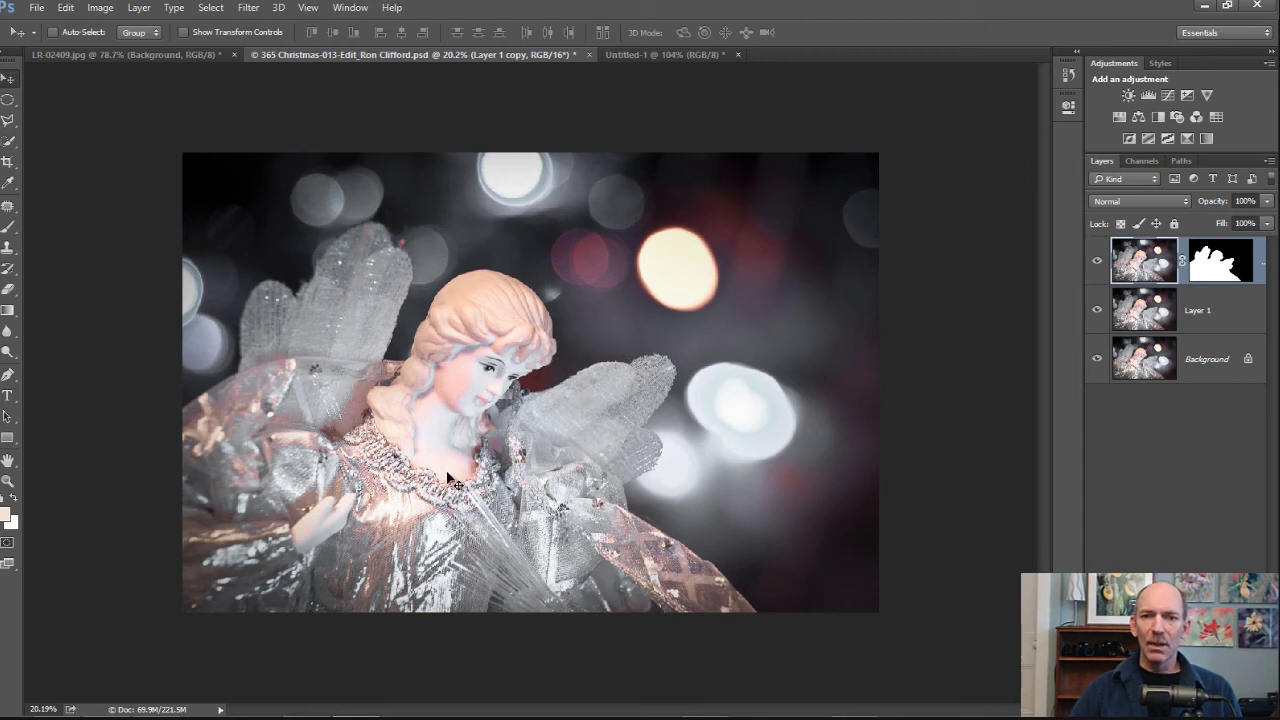
left_click_drag(446, 474, 300, 477)
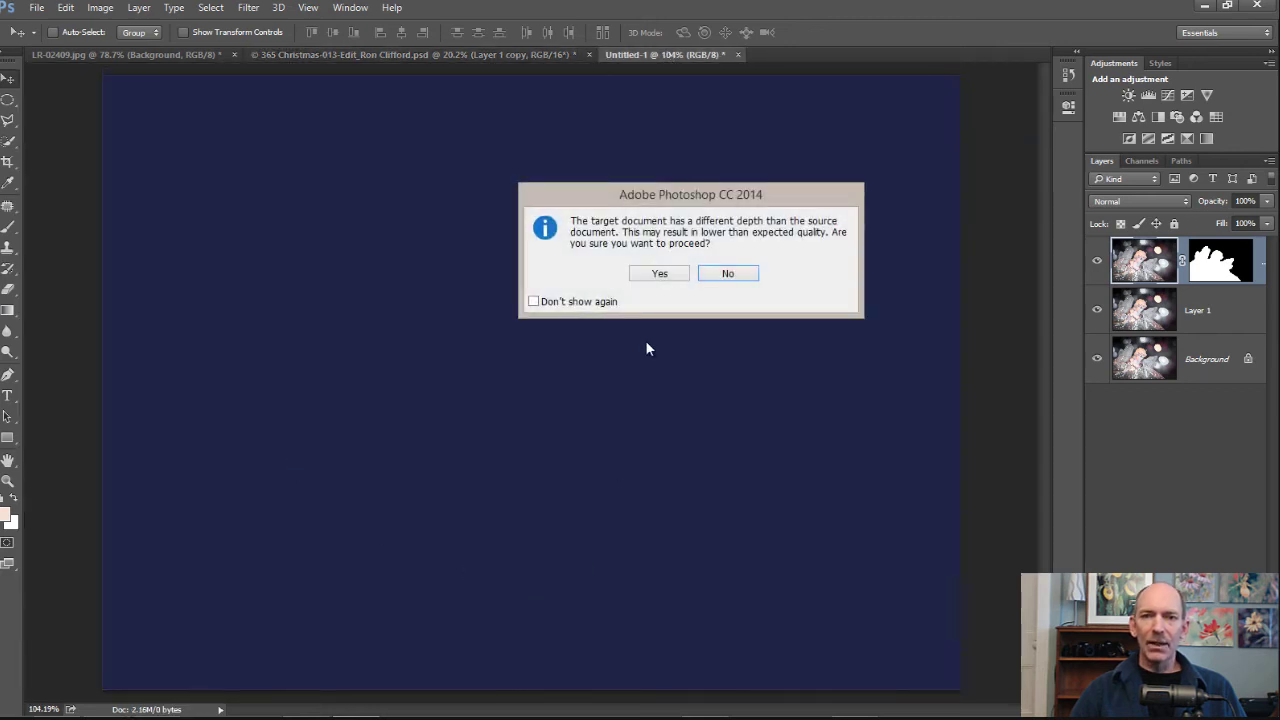
left_click(661, 275)
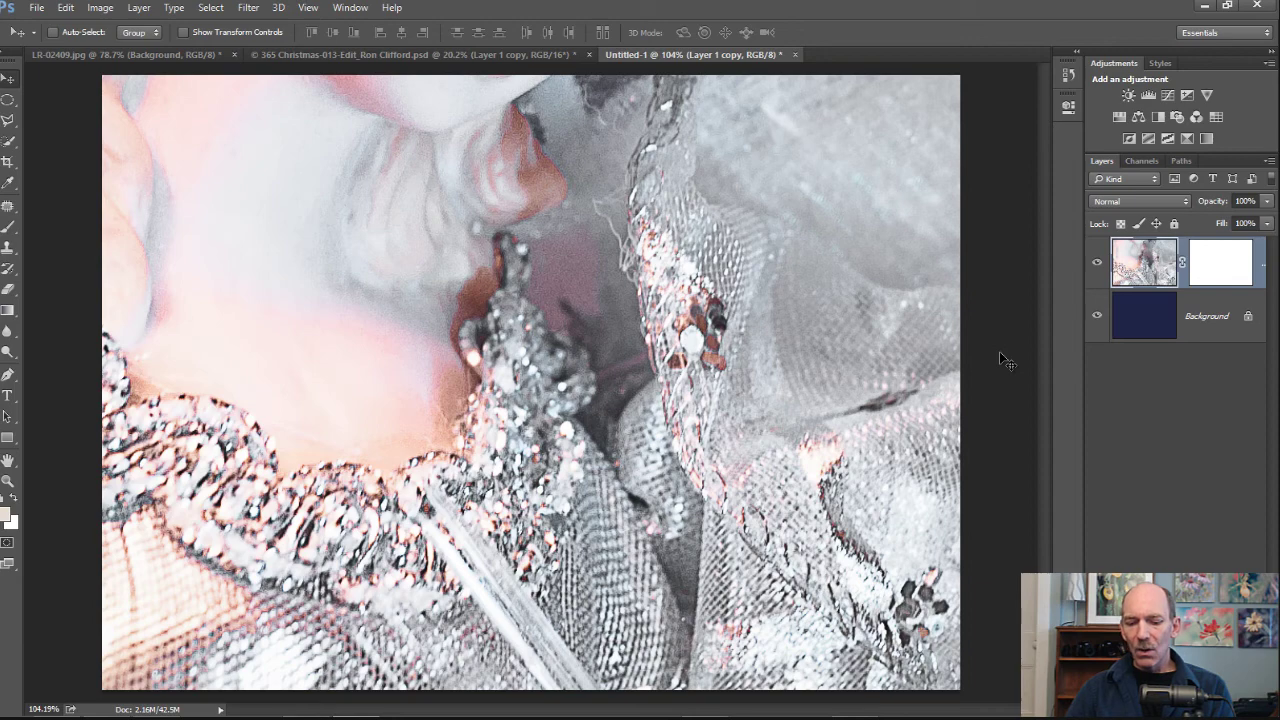
Step: Scale the copied angel layer proportionally to 25% with Free Transform
key("ctrl+minus")
key("ctrl+minus")
key("ctrl+minus")
key("ctrl+minus")
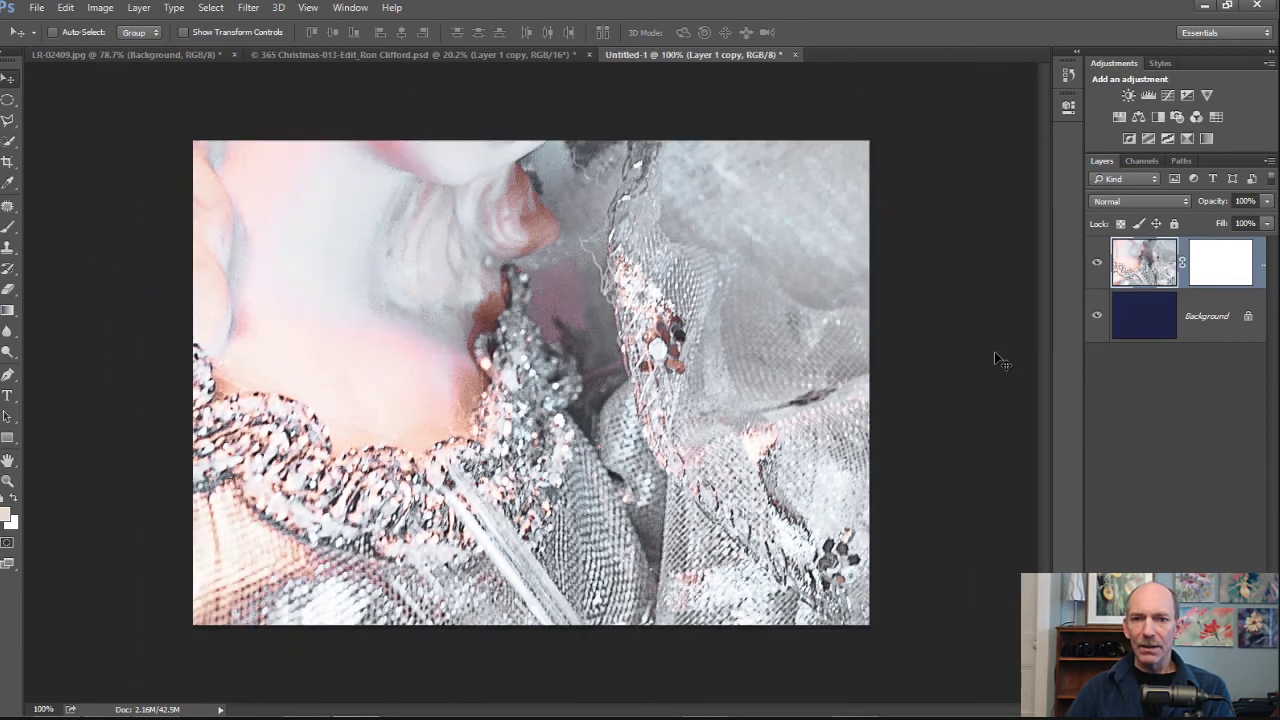
key("ctrl+minus")
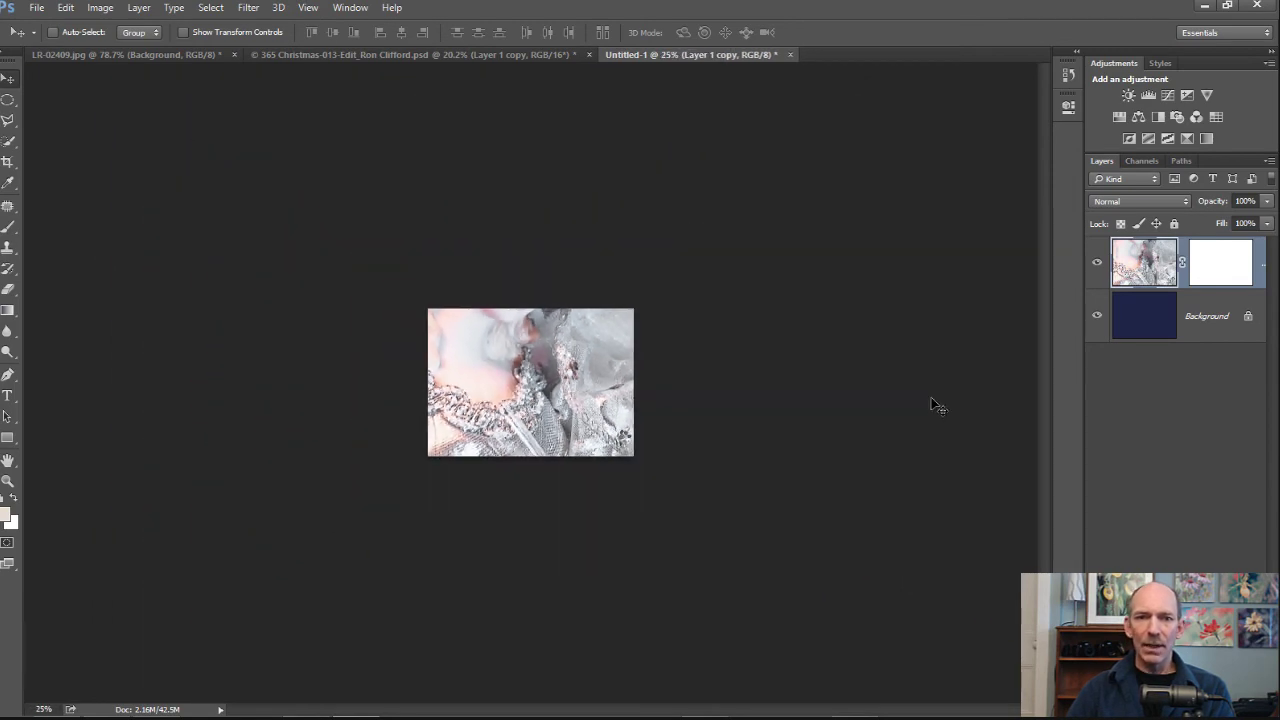
key("ctrl+minus")
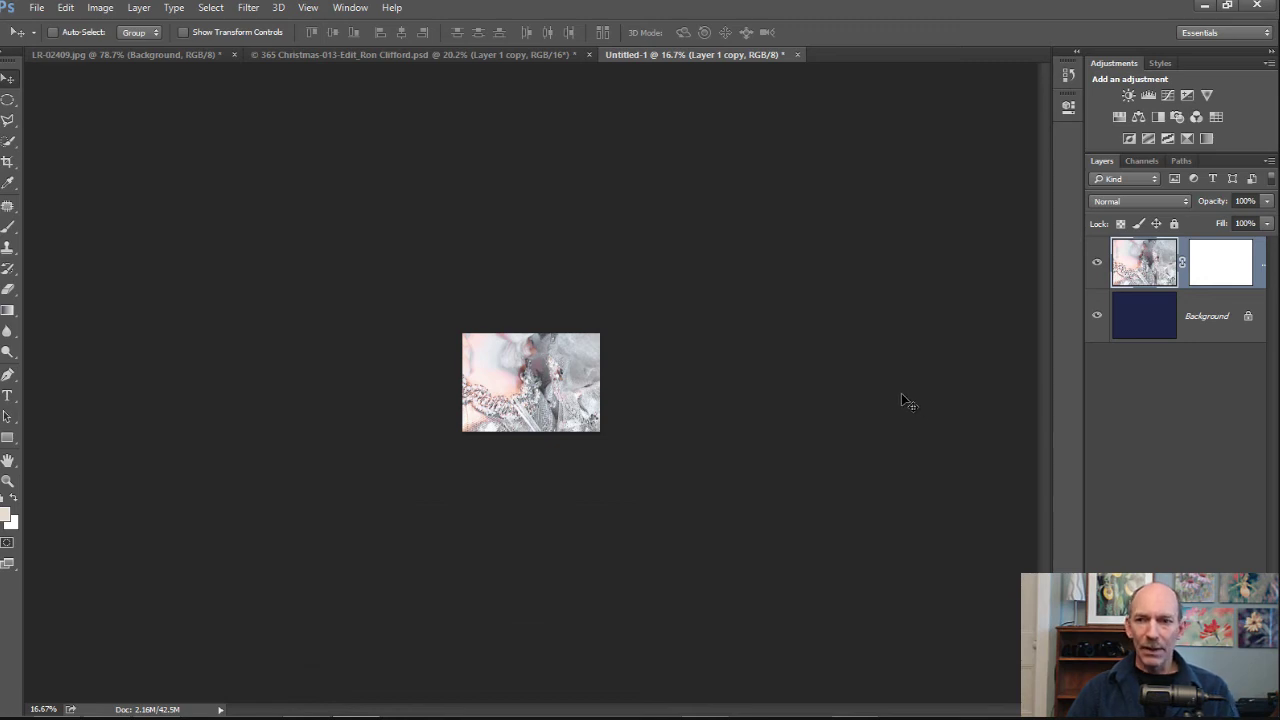
key("ctrl+t")
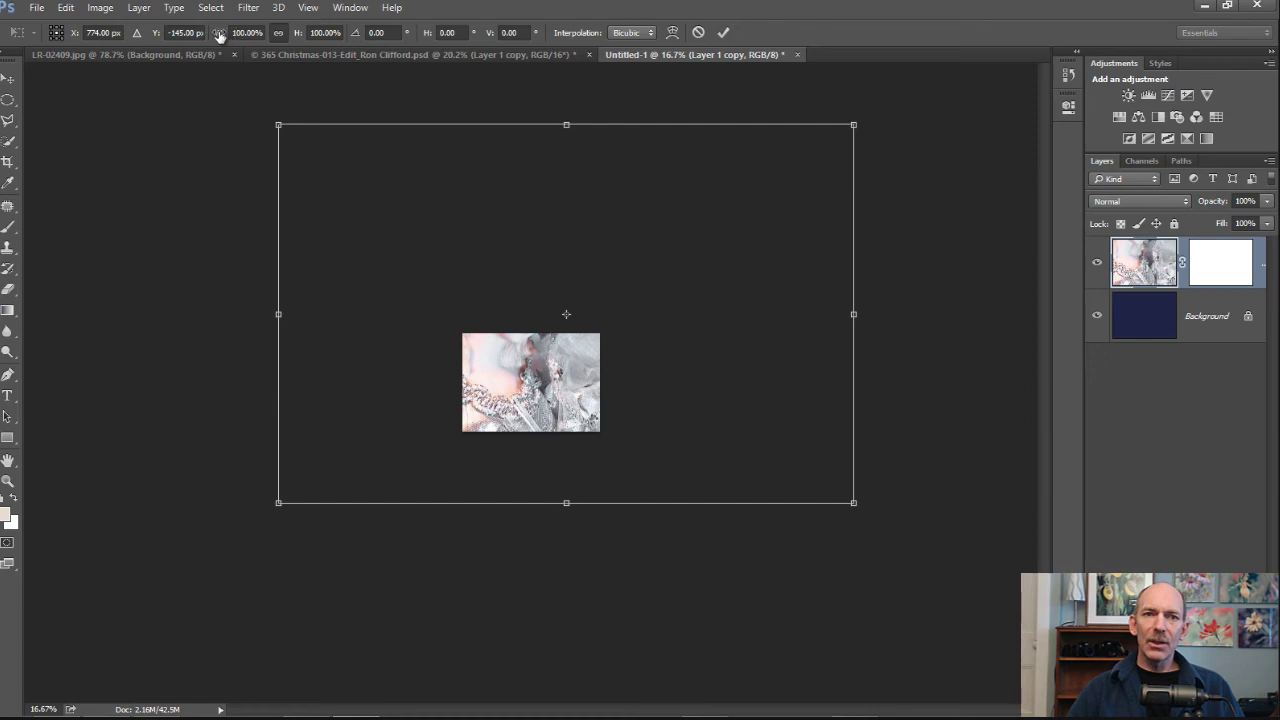
left_click(285, 35)
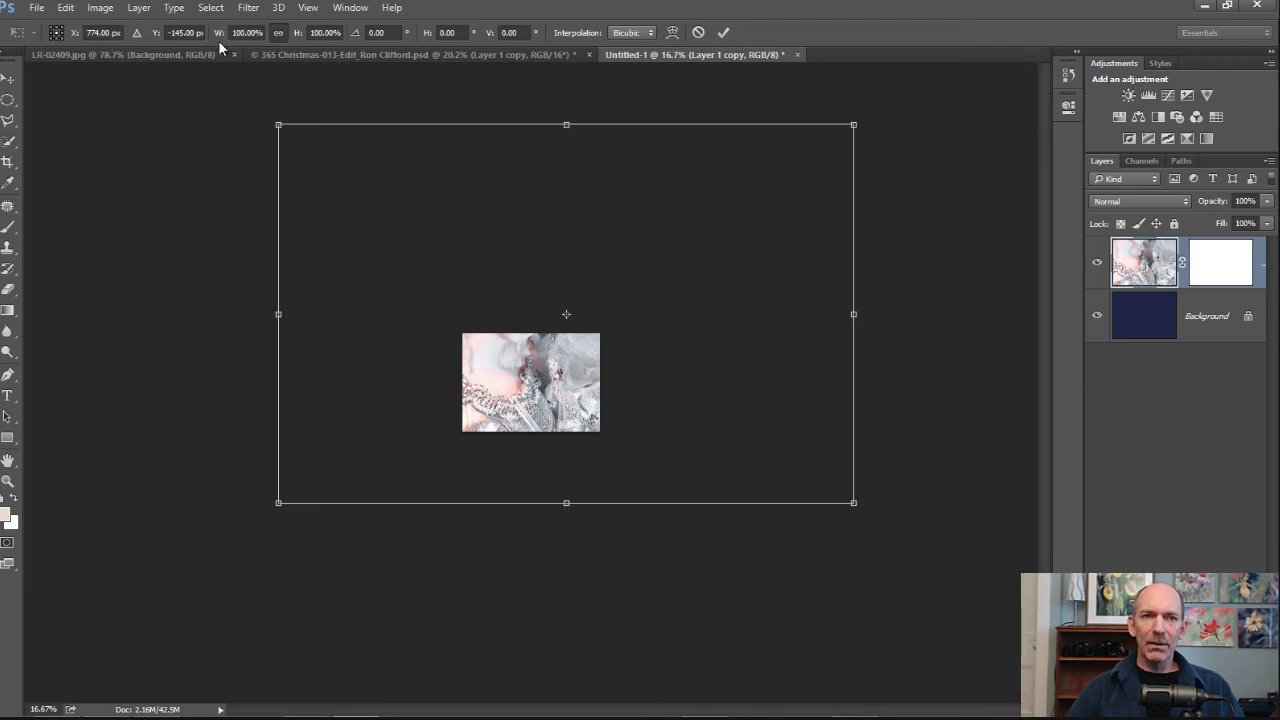
left_click_drag(218, 37, 157, 38)
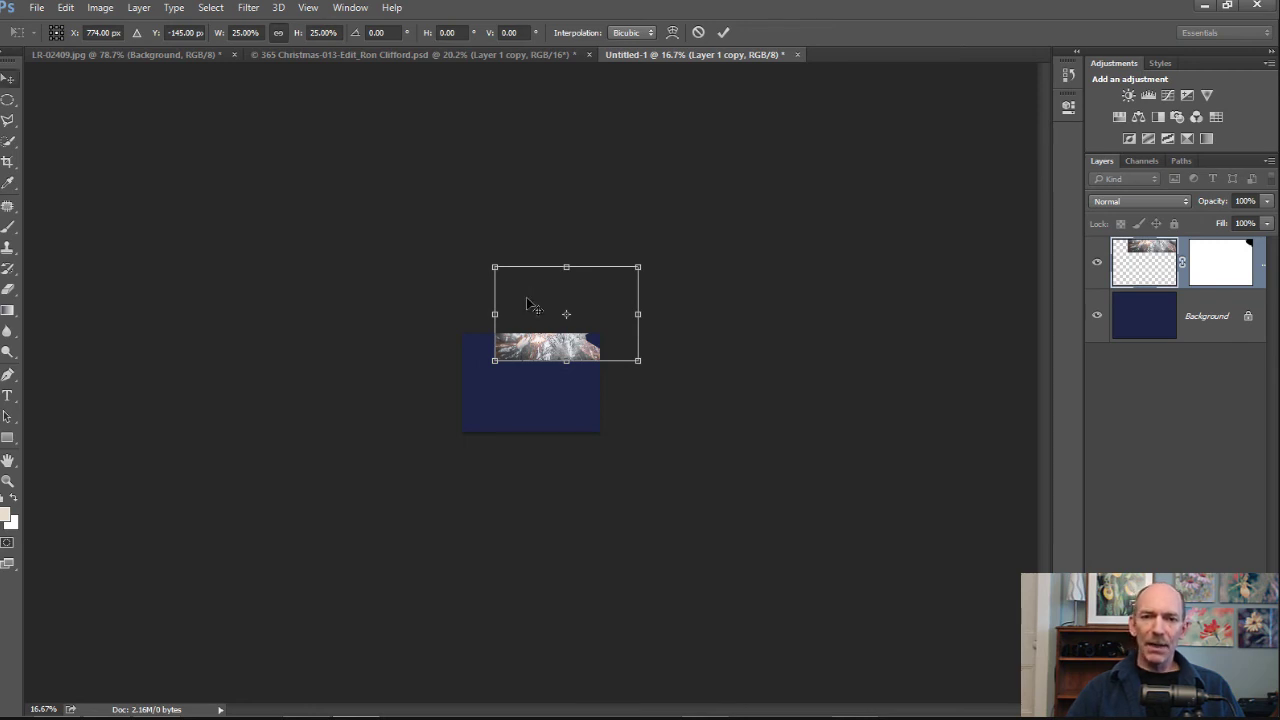
key("Return")
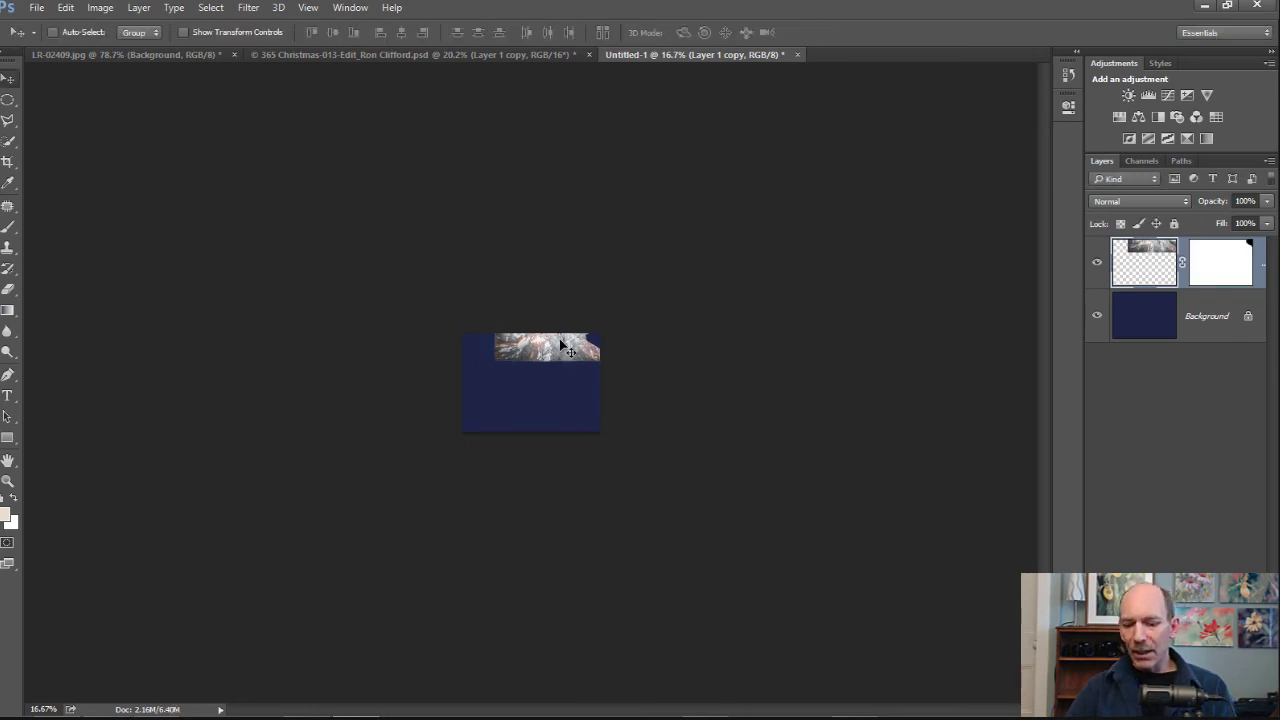
Step: Move the scaled angel down and left into the lower part of the navy canvas
left_click_drag(560, 344, 562, 346)
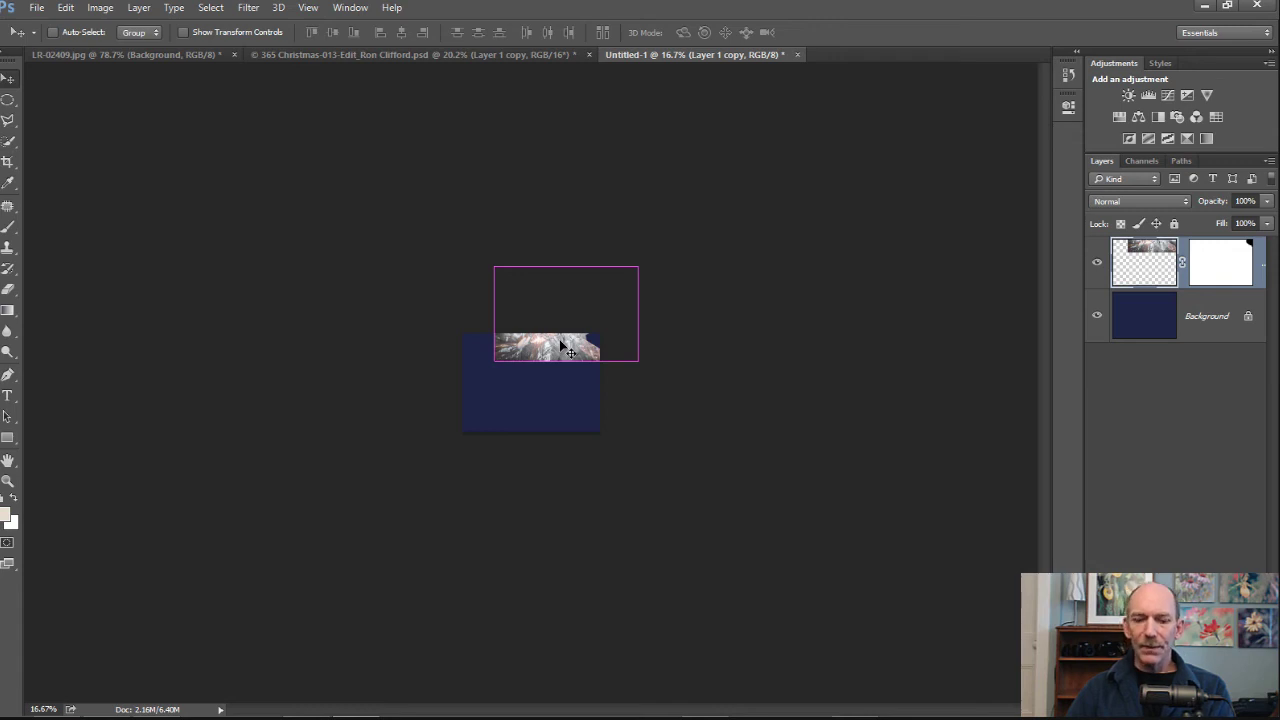
scroll(565, 351, "up", 5)
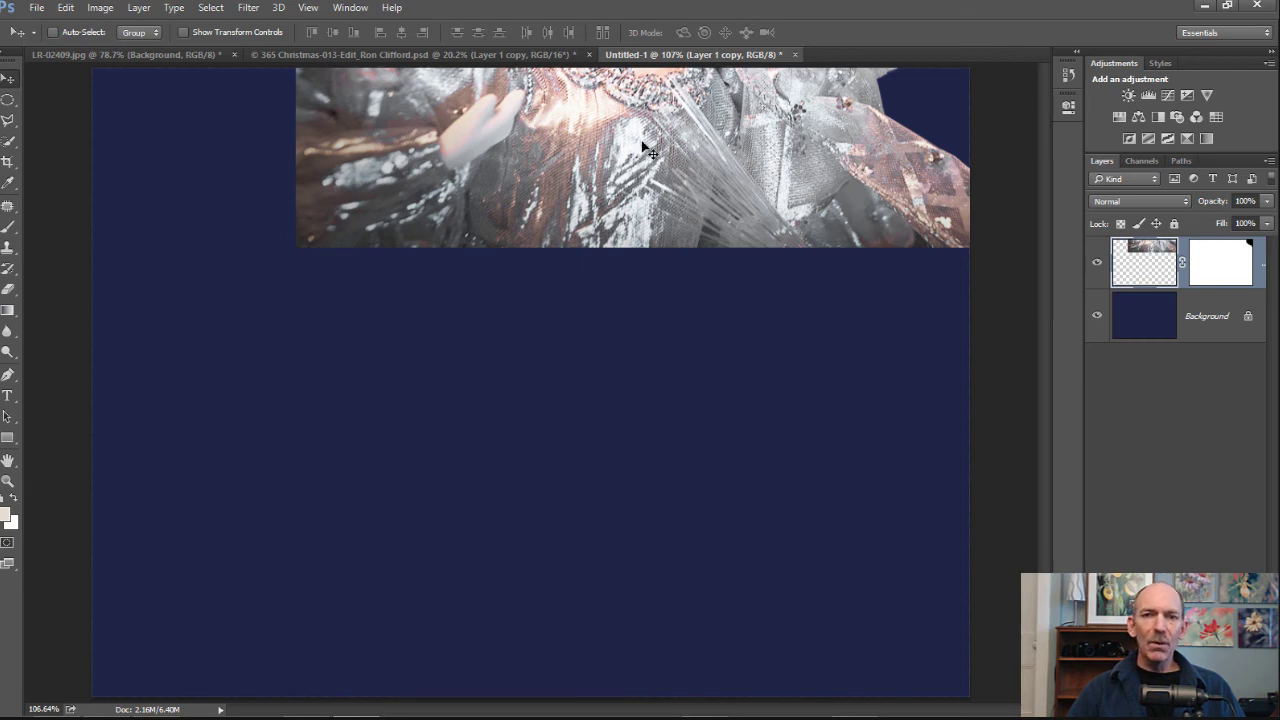
left_click_drag(646, 137, 432, 593)
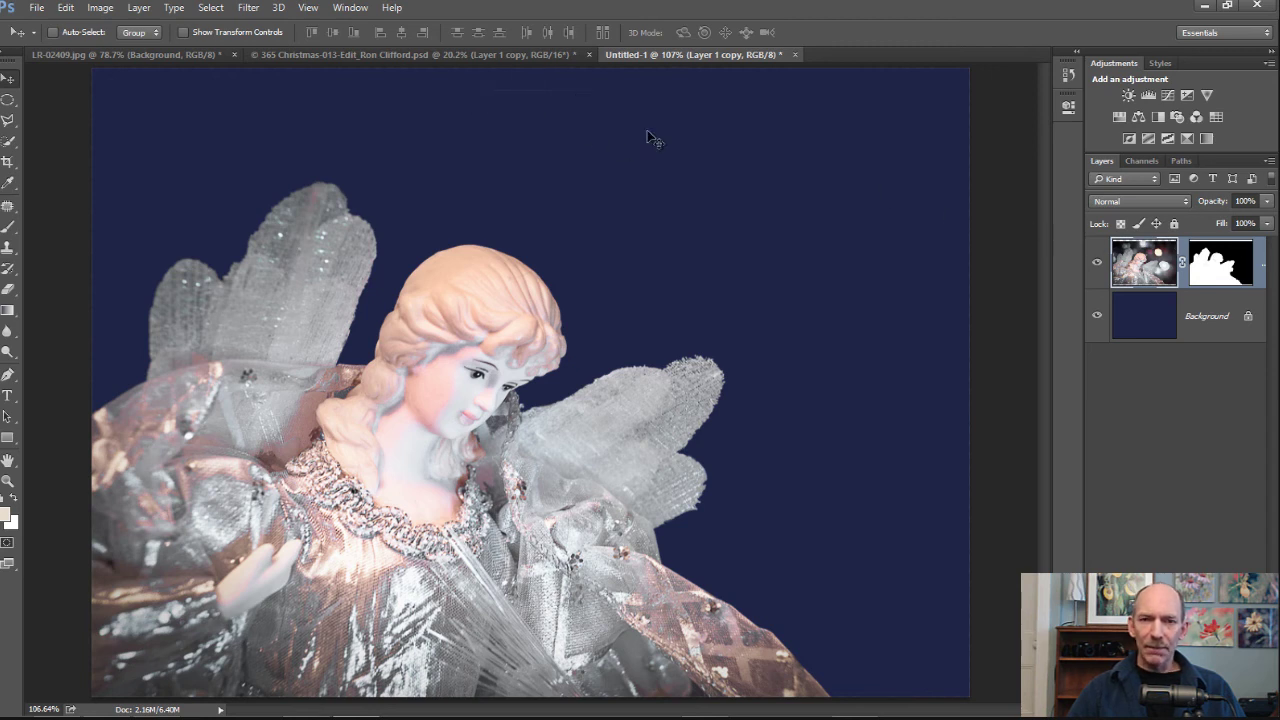
Step: Show the angel layer's mask on its own and set up the Brush with black as the painting colour
left_click(1225, 262)
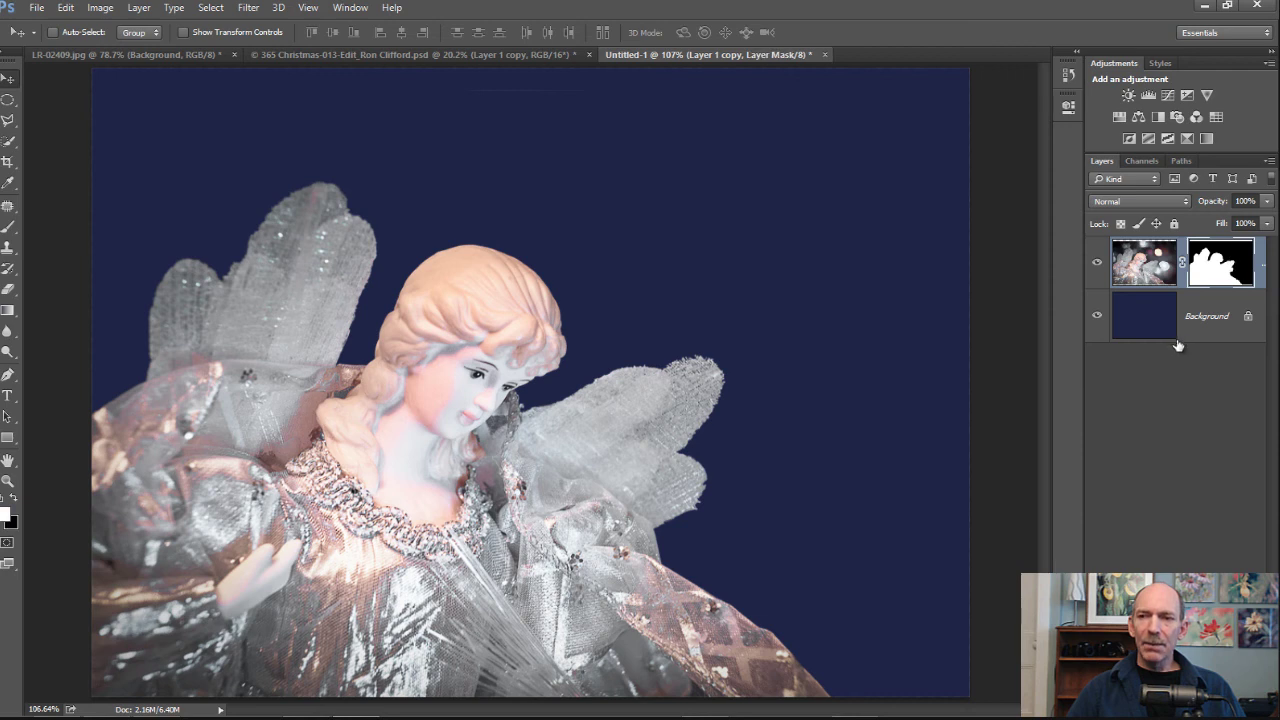
left_click(1225, 264, "alt")
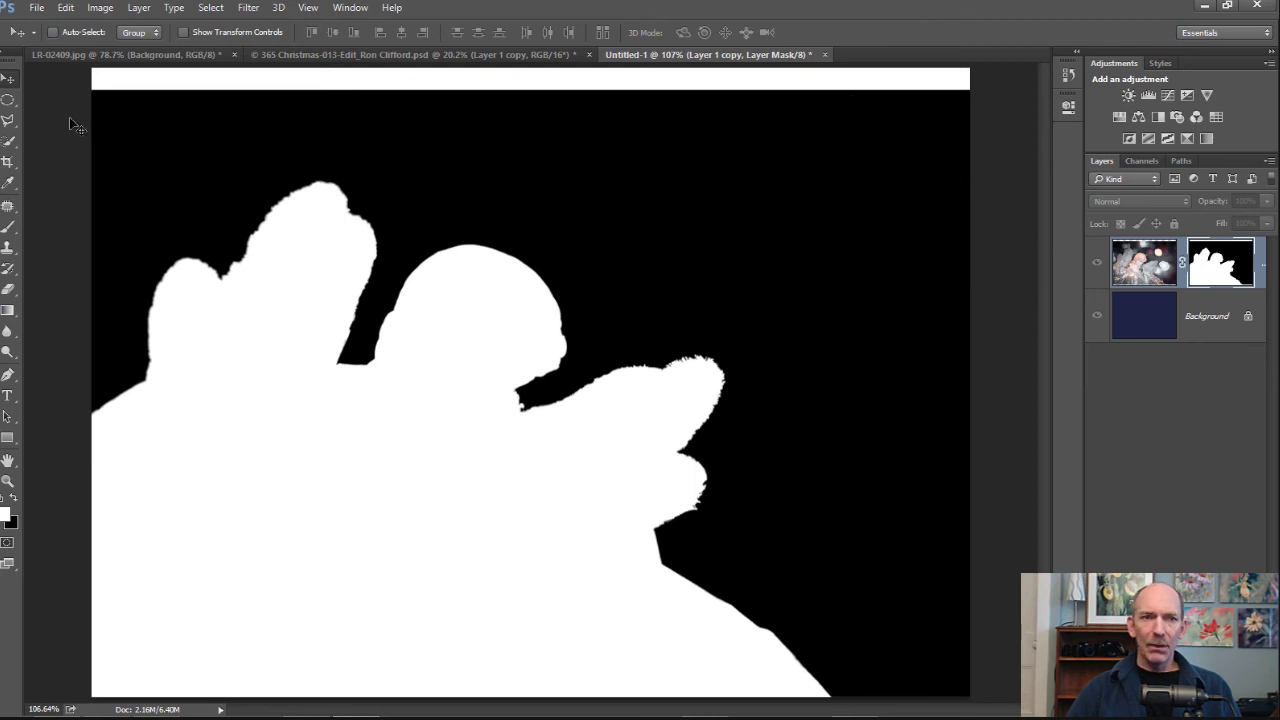
left_click(9, 229)
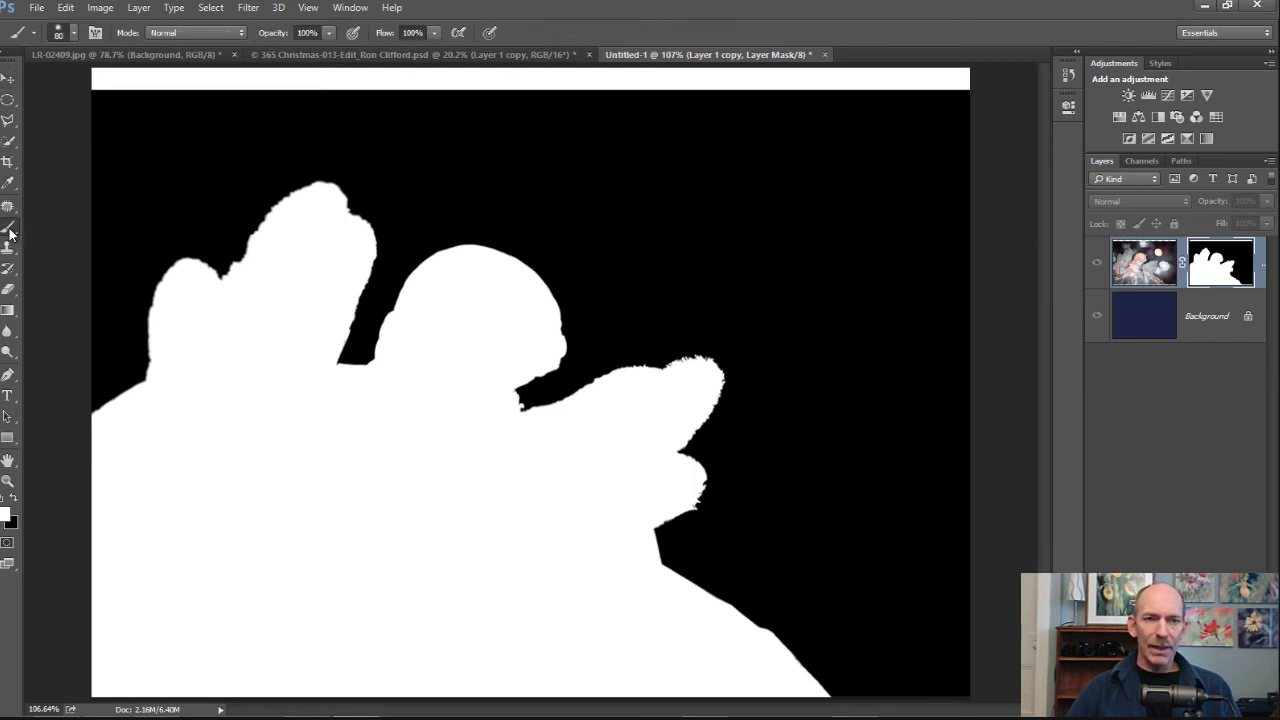
key("d")
left_click(14, 498)
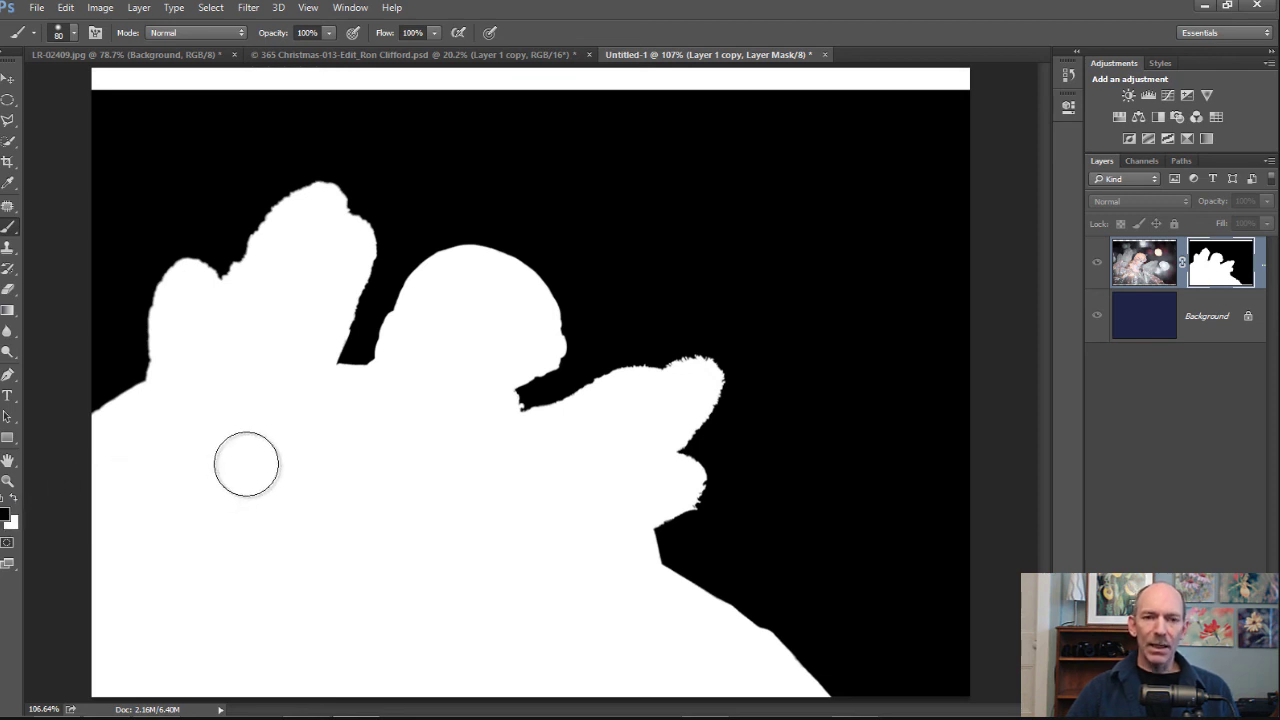
key("x")
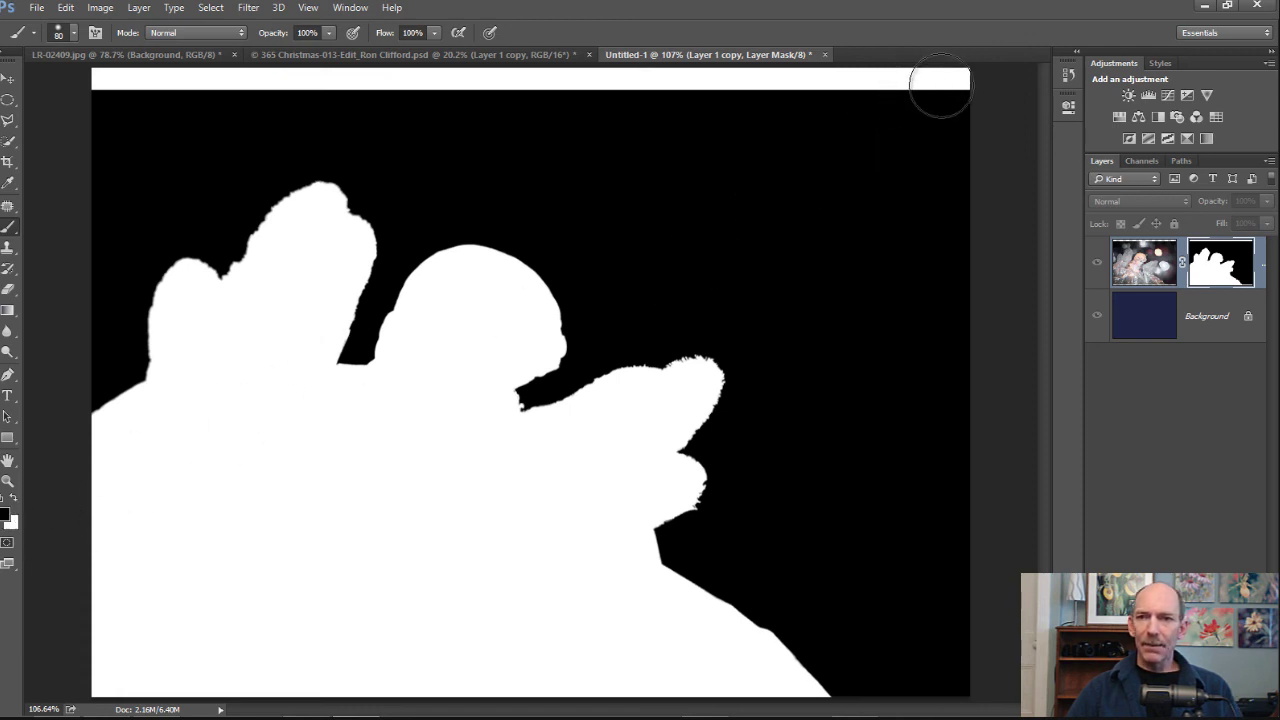
Step: Paint the white strip along the mask's top black, then return to the original 365 Christmas angel photo
mouse_move(991, 84)
left_mouse_down()
mouse_move(243, 101)
mouse_move(73, 90)
mouse_move(389, 66)
left_mouse_up()
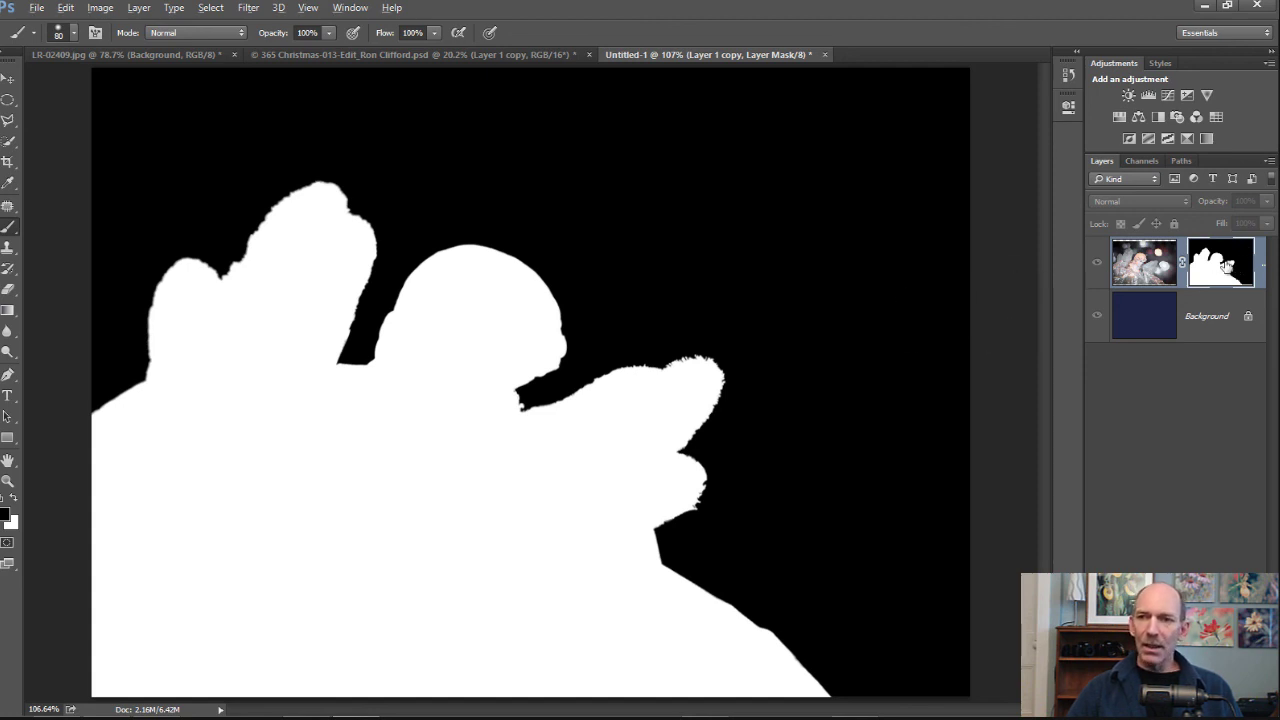
left_click(1226, 265, "alt")
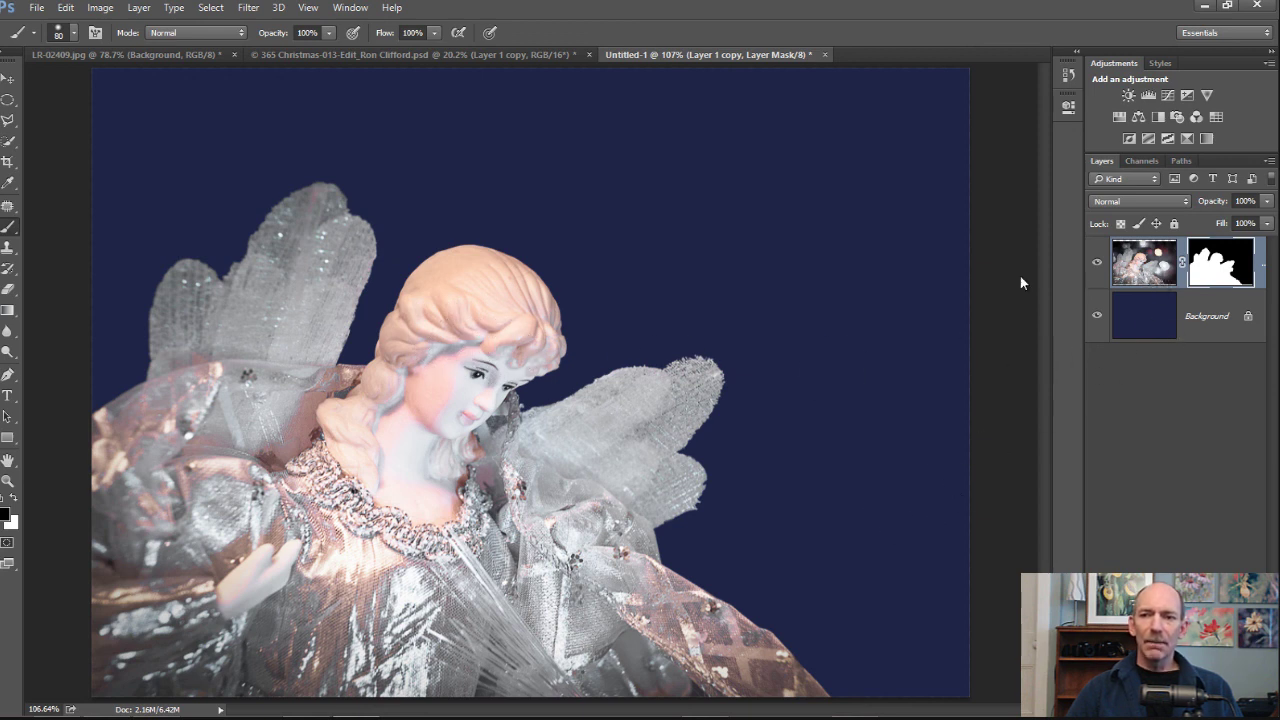
left_click(460, 56)
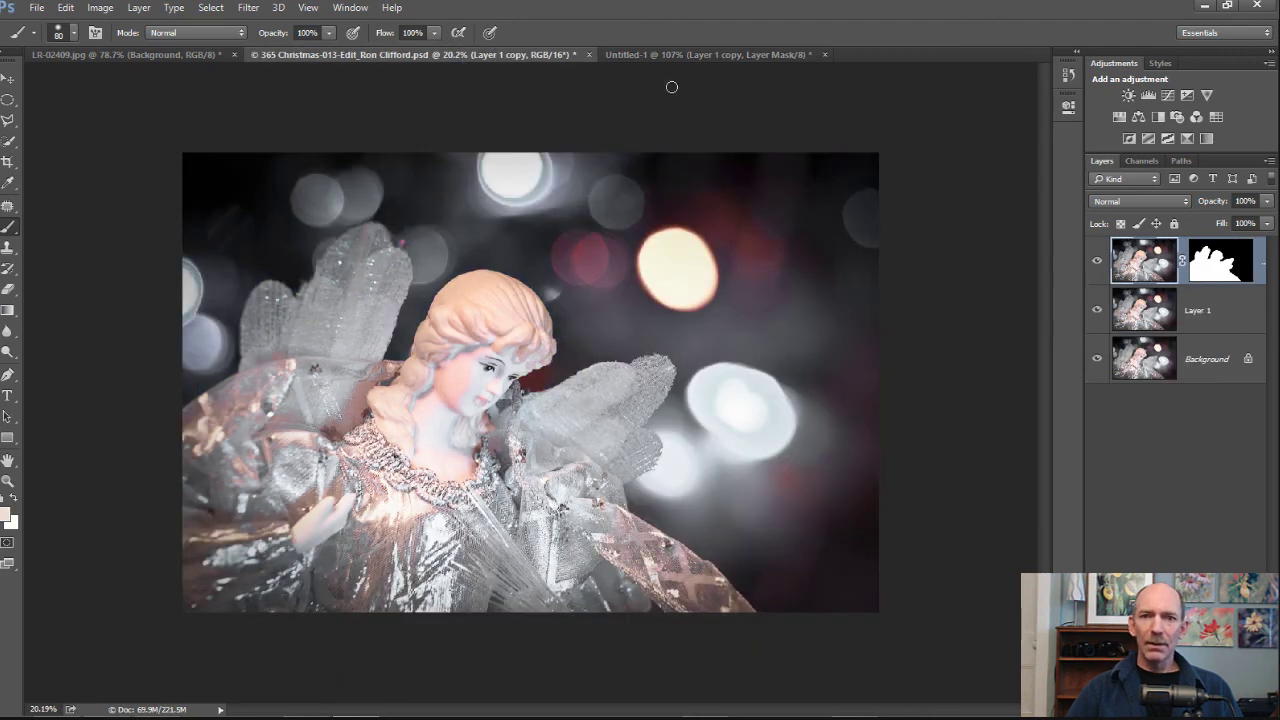
Step: Return to the Untitled-1 angel-on-navy composite, opening and dismissing the Select menu
left_click(674, 55)
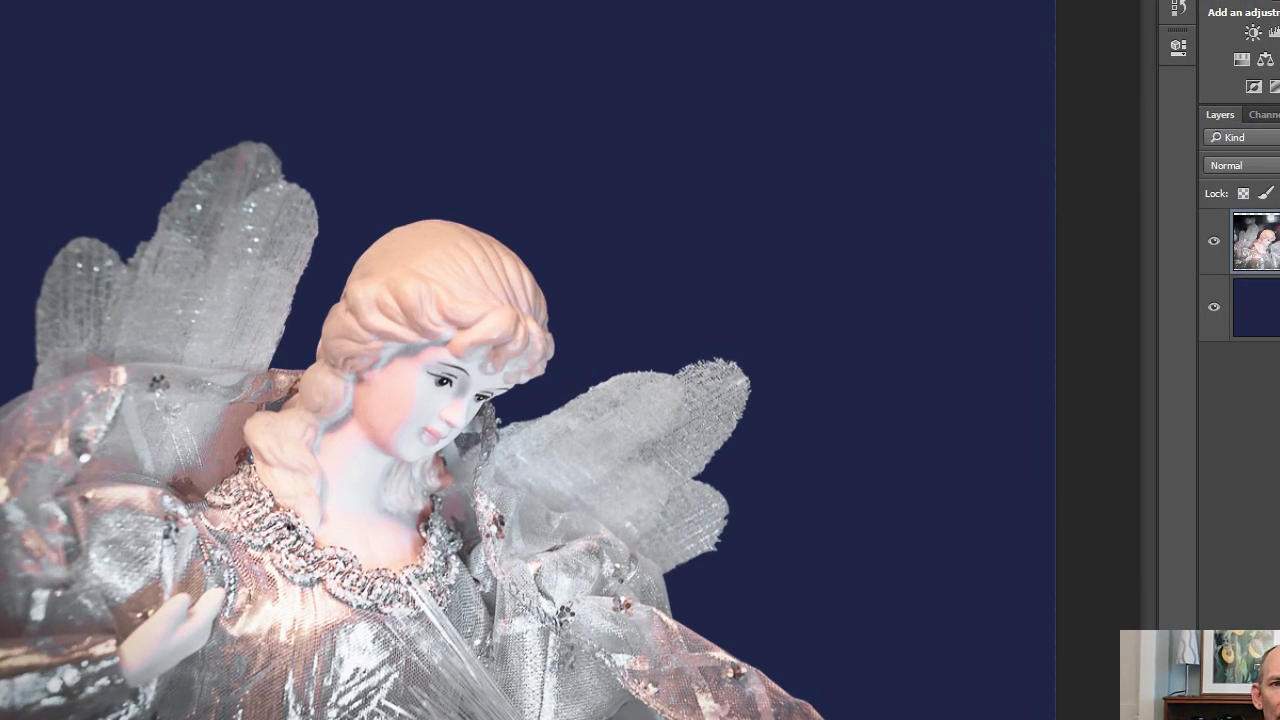
key("alt+s")
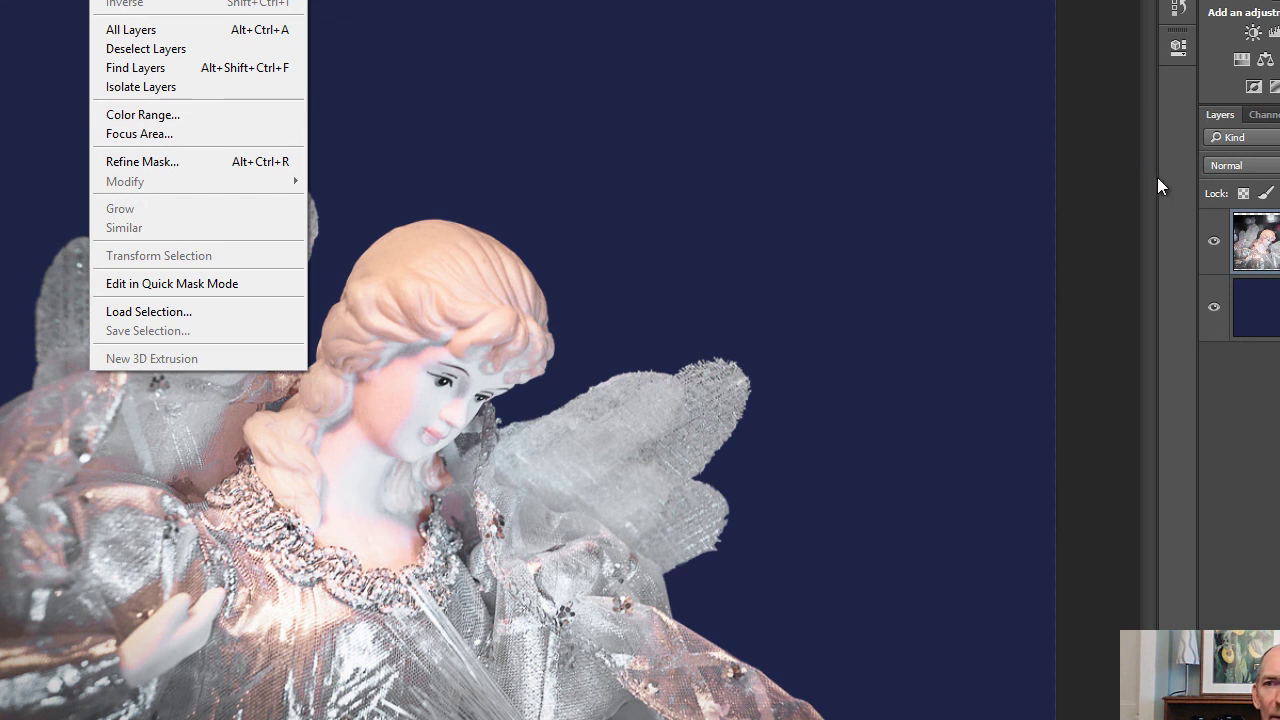
key("Escape")
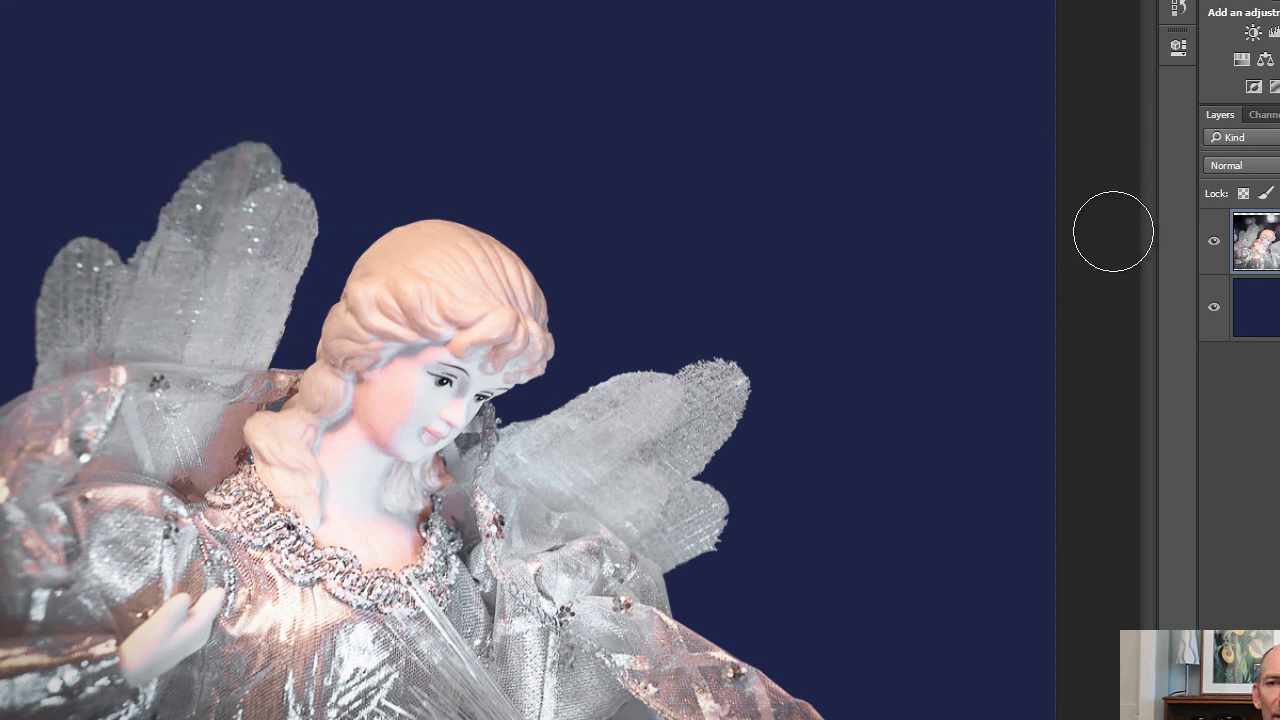